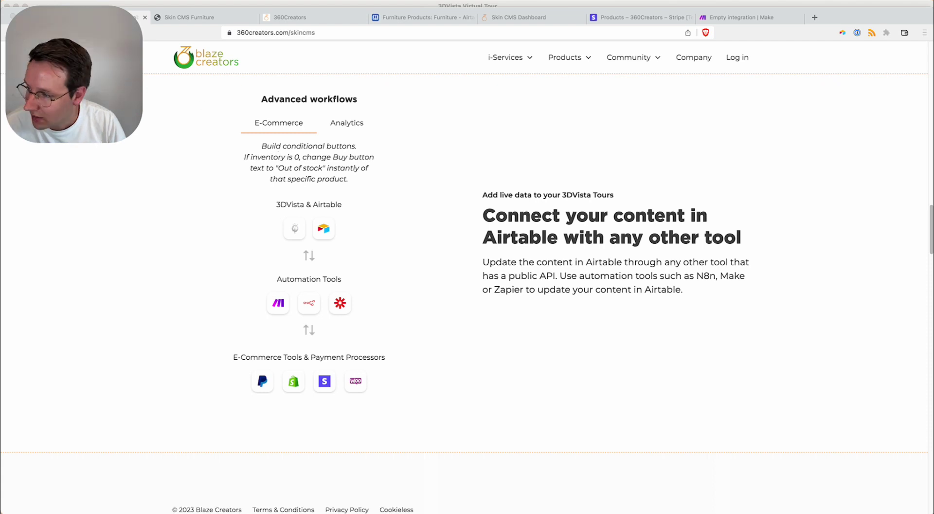
Open the product stock inventory notes and review the listed tools, including Stripe and Make.
key("super+Tab")
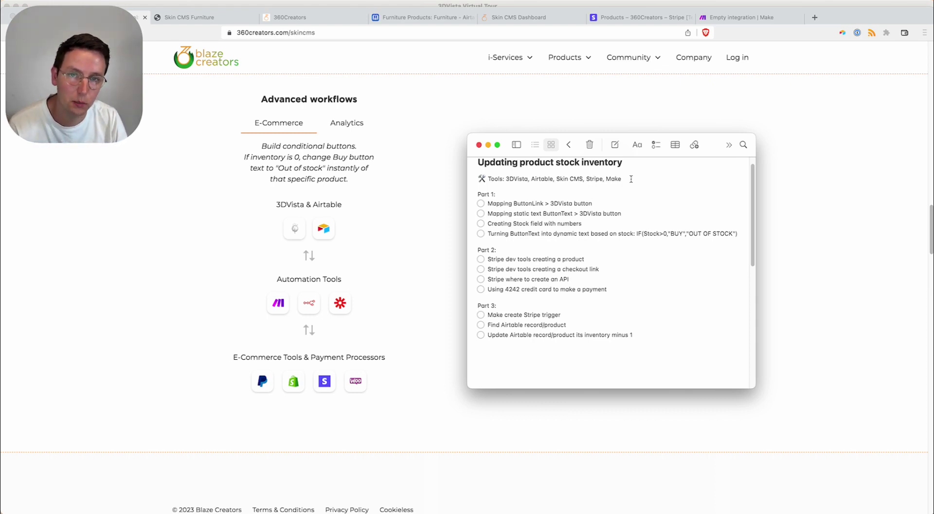
double_click(589, 179)
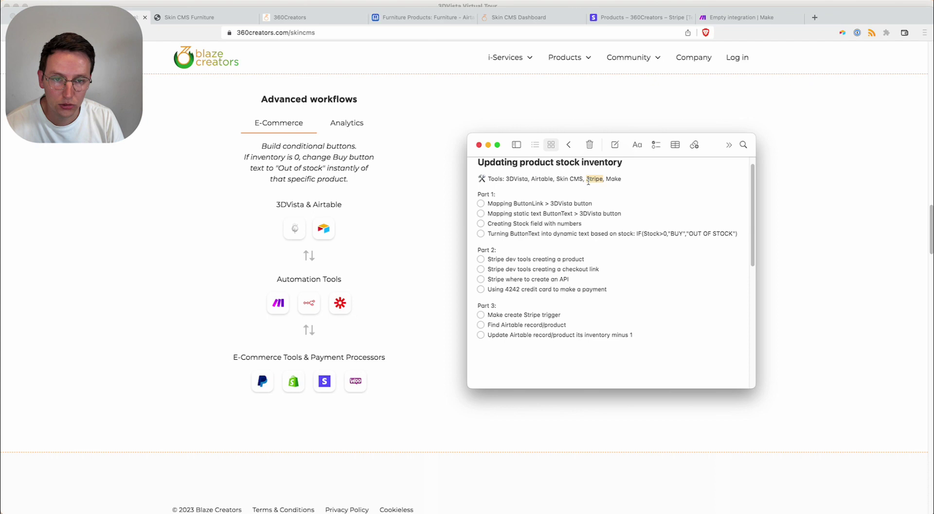
double_click(614, 179)
left_click(438, 253)
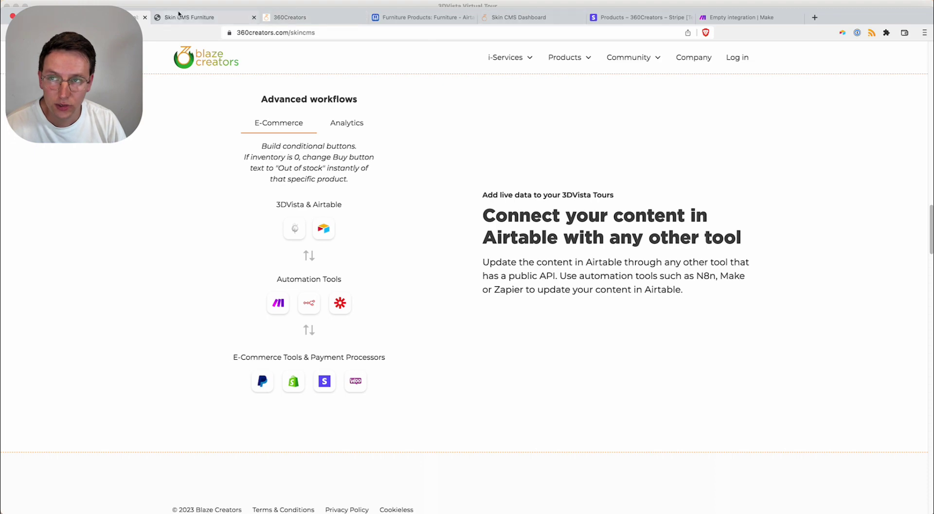
Review the furniture tour's bookshelf popup and its Stripe checkout page, reload the tour and open Product 1.
left_click(179, 14)
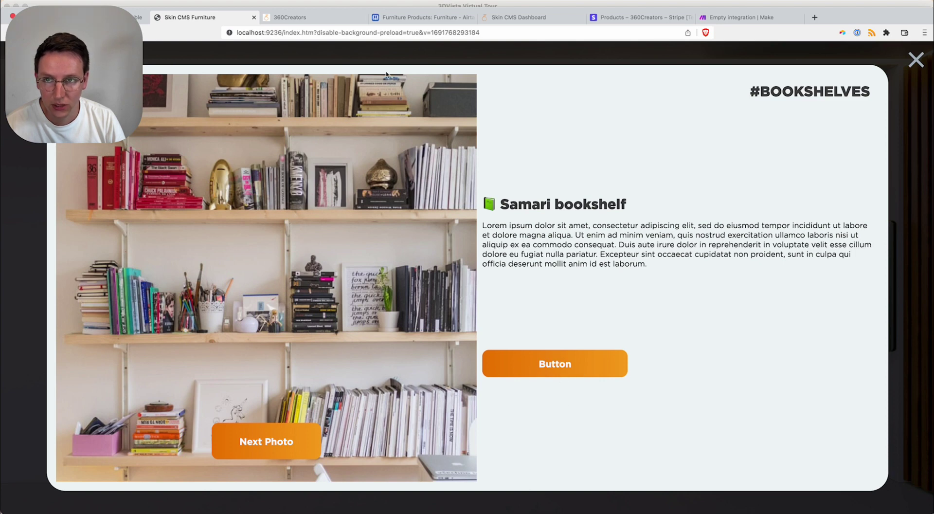
left_click(334, 20)
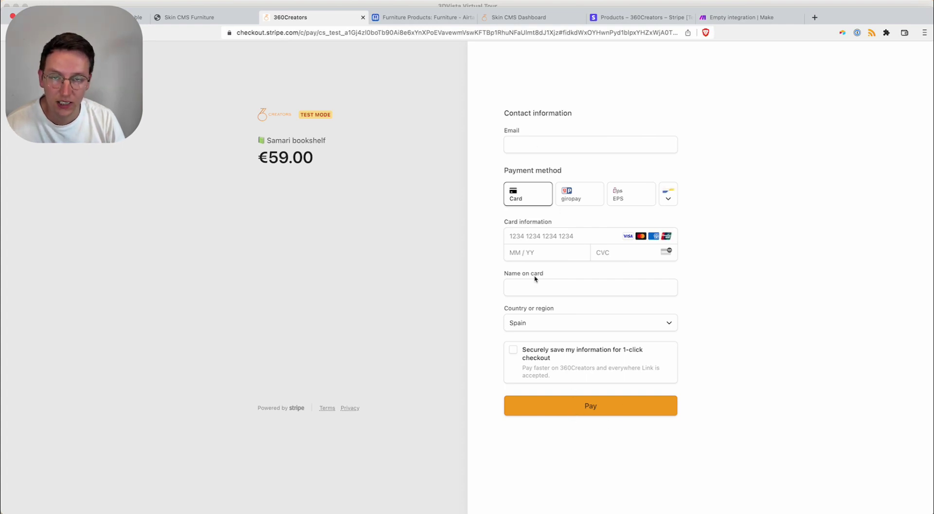
left_click(211, 19)
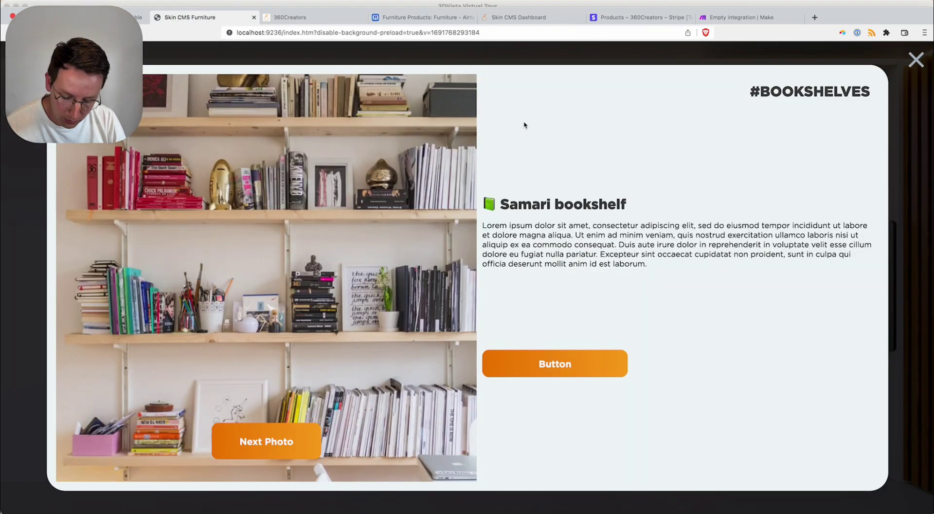
key("super+r")
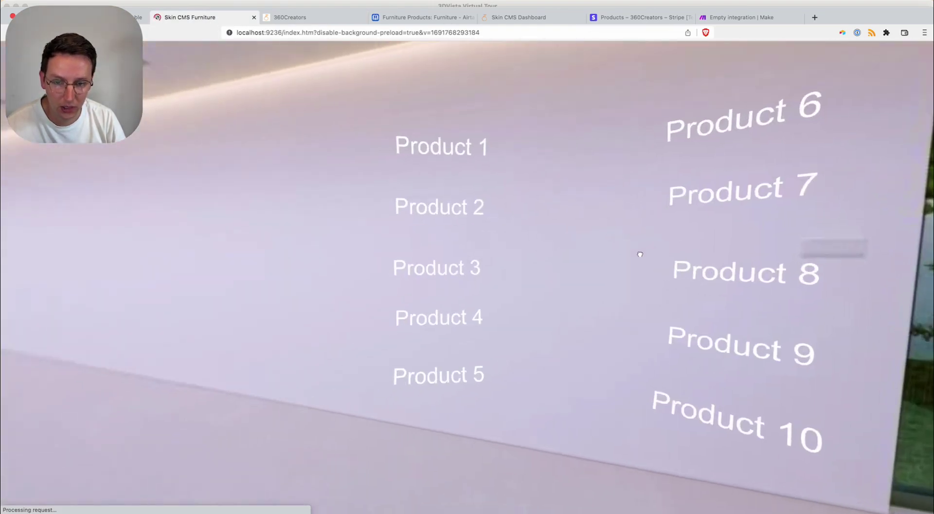
left_click(390, 151)
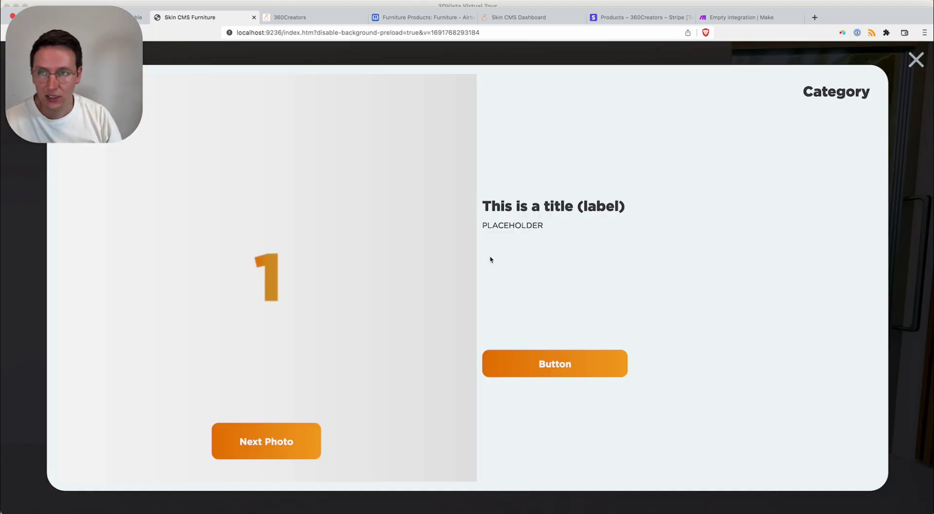
Switch to the Furniture Products base in Airtable and inspect the Stock field's type and formatting settings.
left_click(421, 17)
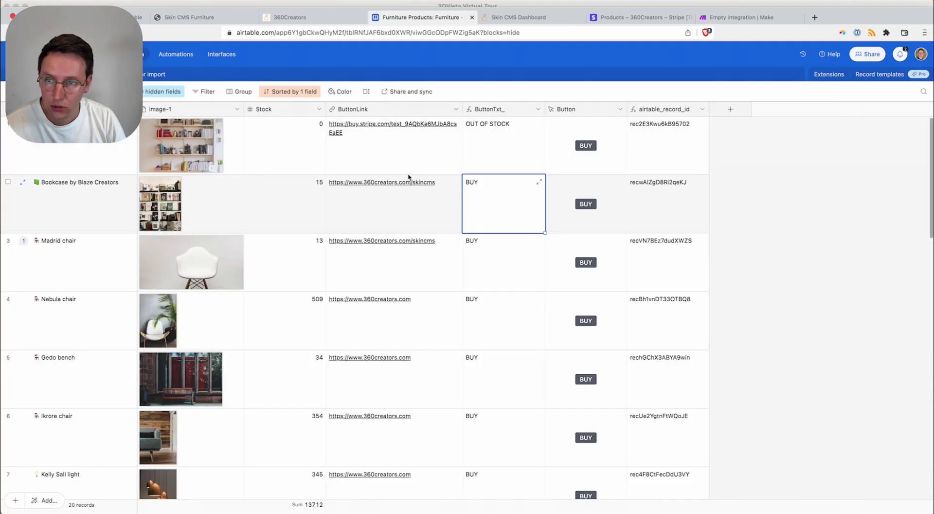
left_click(362, 169)
left_click(288, 138)
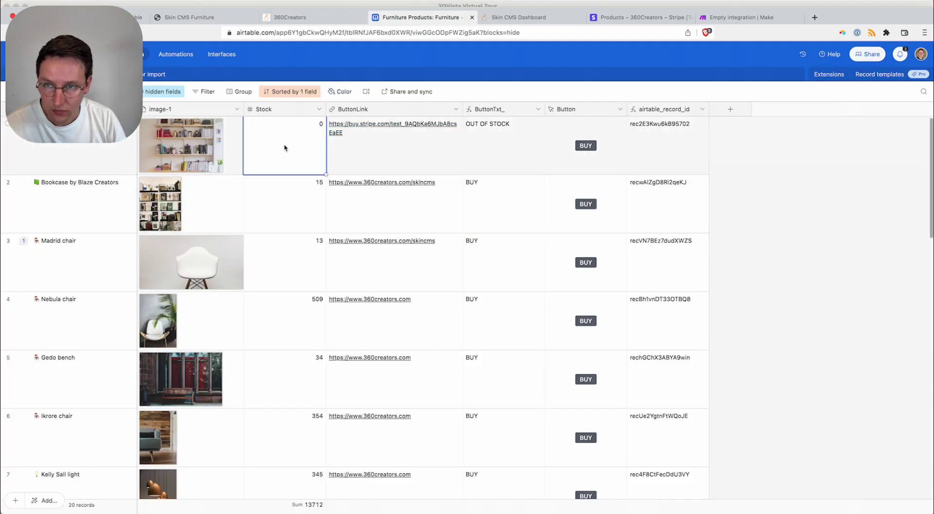
left_click(319, 109)
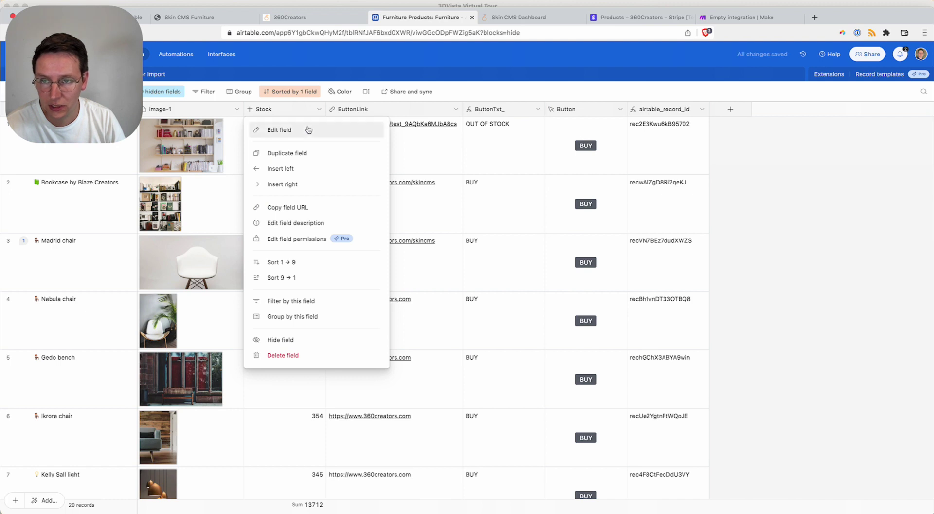
left_click(308, 130)
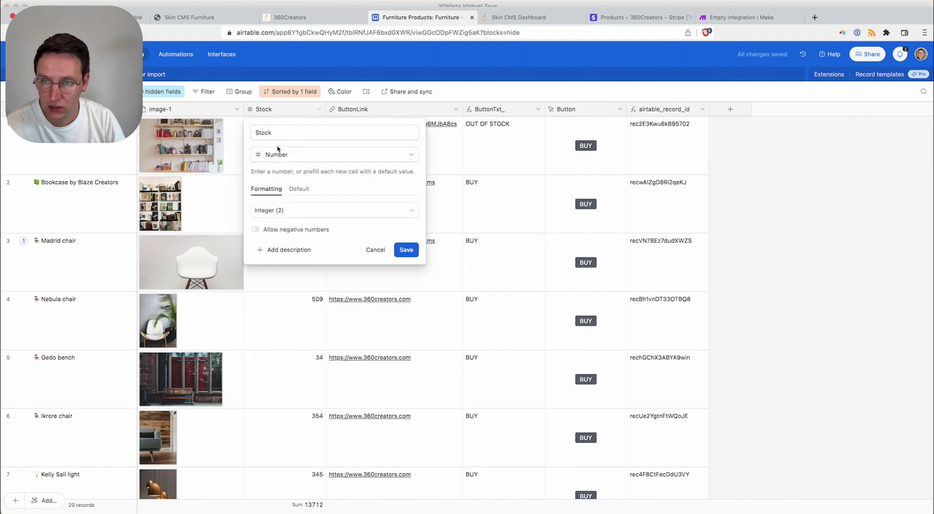
left_click(429, 188)
left_click(309, 150)
Look through the Stock values of the furniture records, ending at the first record.
left_click(305, 205)
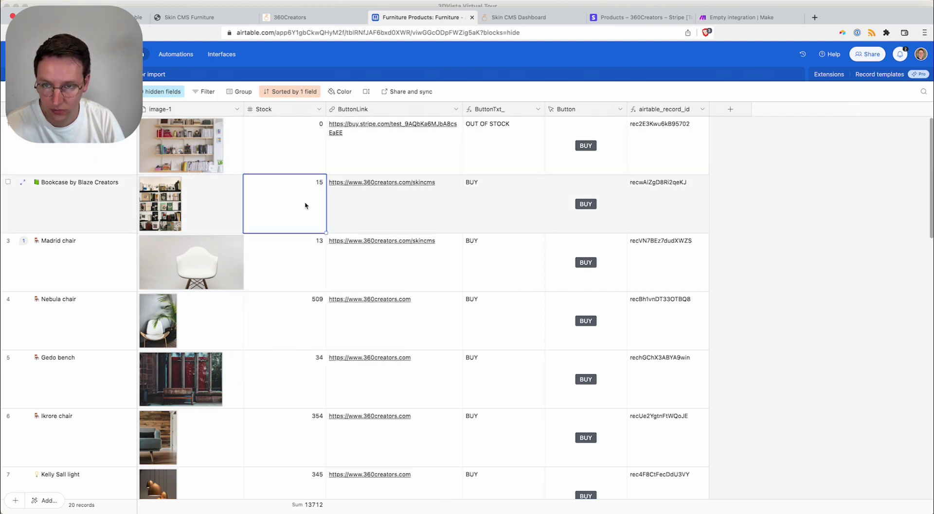
left_click(309, 276)
left_click(309, 317)
scroll(305, 361, "down", 5)
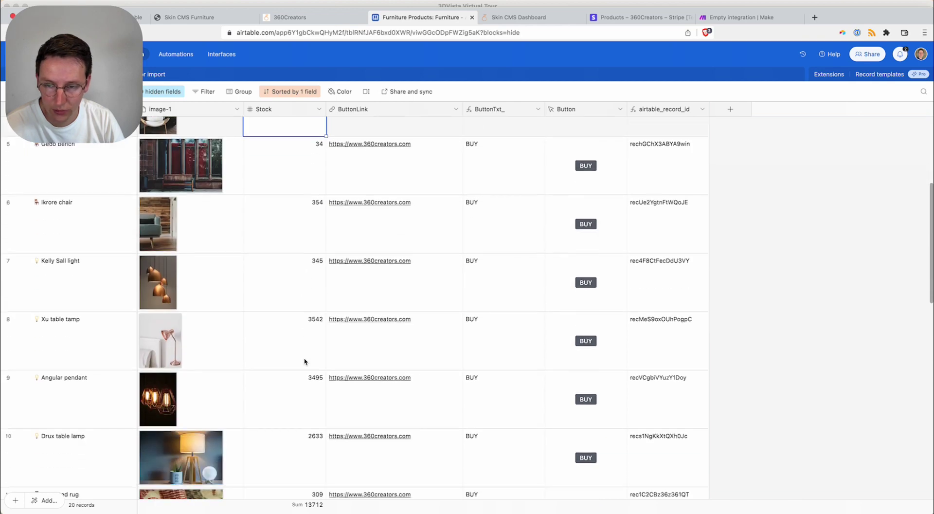
scroll(305, 362, "up", 5)
left_click(279, 133)
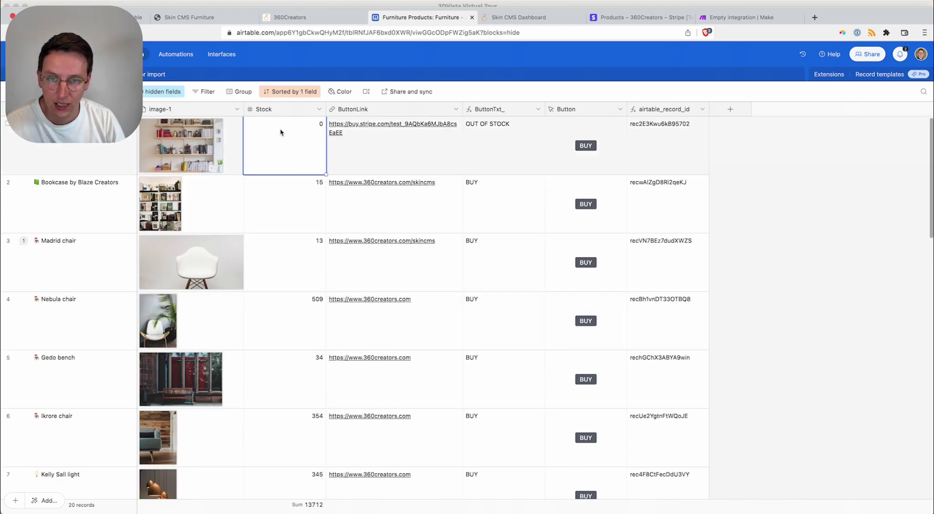
Delete the existing ButtonTxt_ formula field from the table.
left_click(538, 109)
key("Escape")
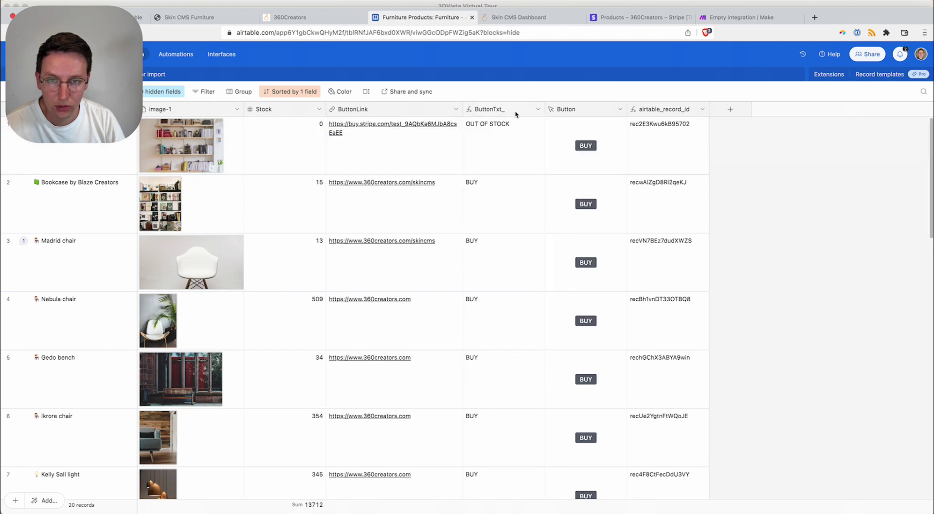
left_click(538, 109)
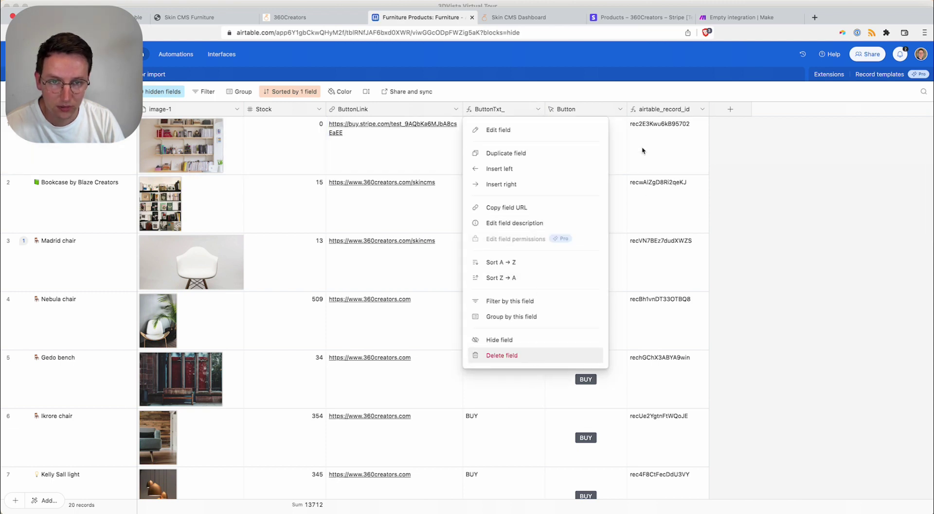
key("Return")
Start a new field of type Formula named ButtonText.
left_click(635, 111)
left_click(670, 156)
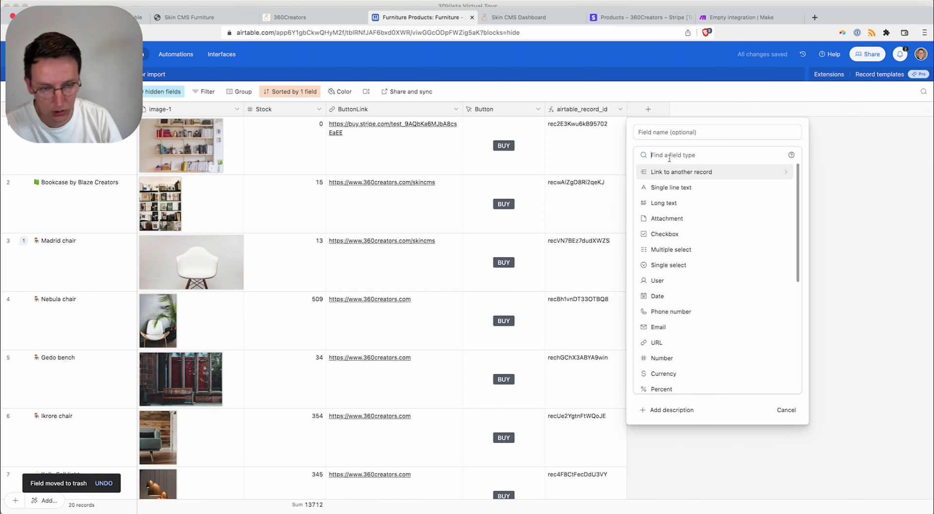
type("for")
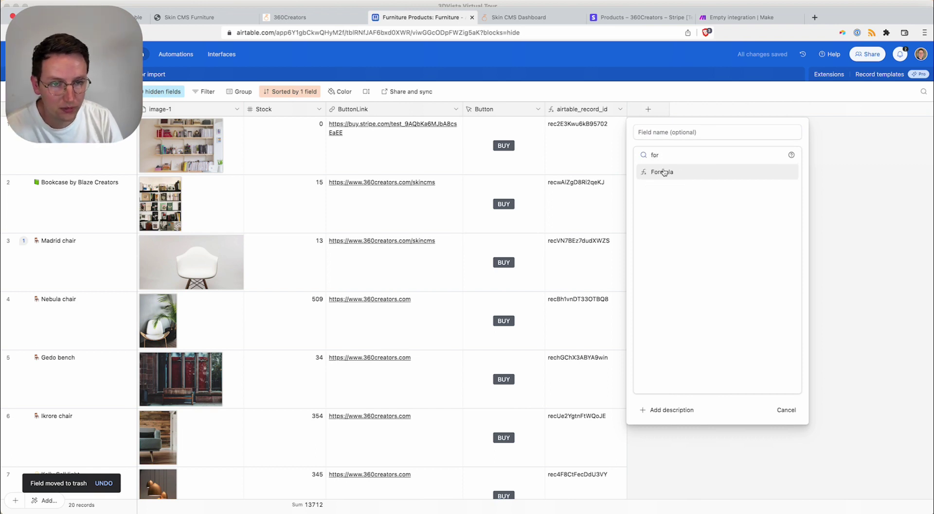
left_click(663, 171)
left_click(640, 132)
type("Button")
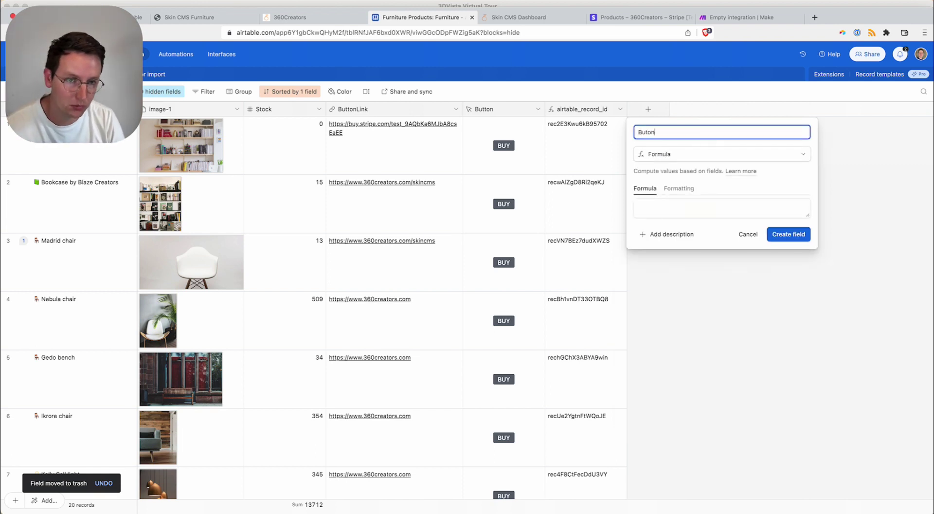
key("BackSpace")
key("BackSpace")
type("onText")
Enter the formula IF(Stock>0,"BUY","OUT OF STOCK") for ButtonText and create the field.
left_click(666, 203)
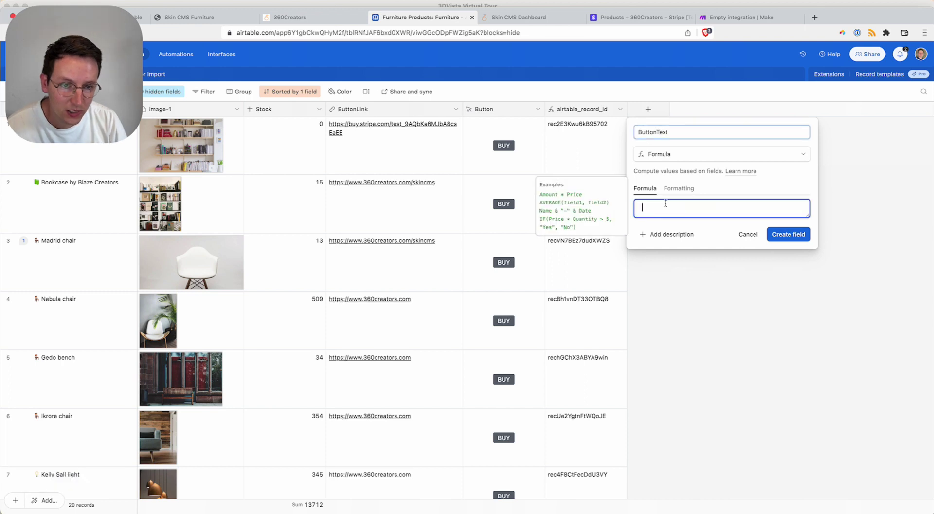
type("IF(")
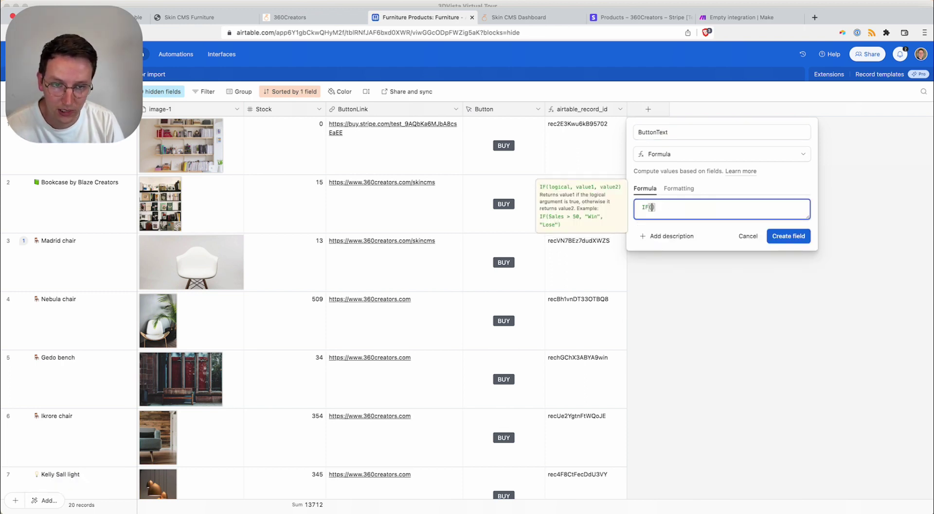
type("Stock")
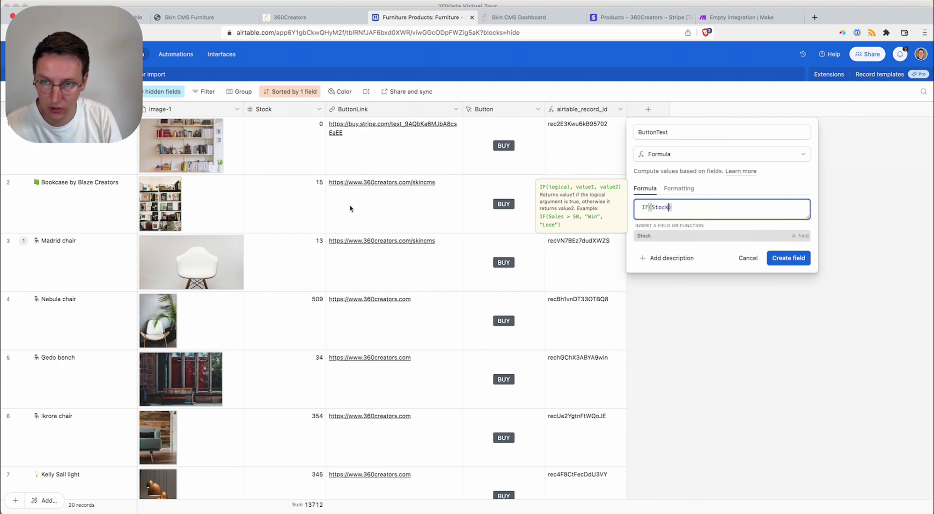
type(">")
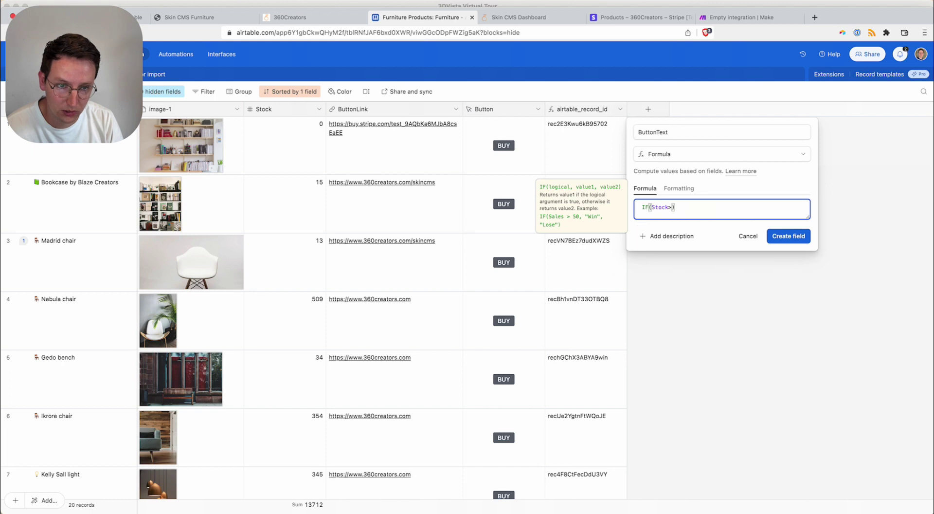
type("0")
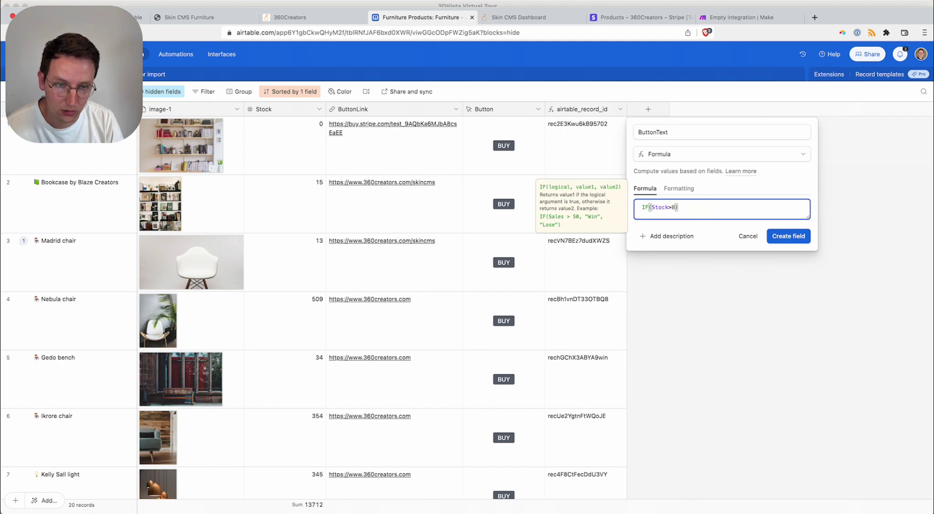
type(",")
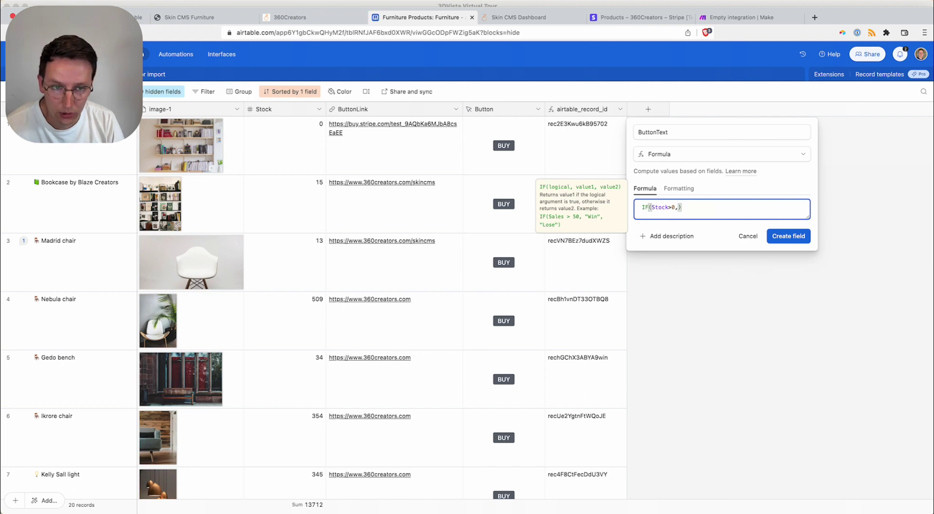
type("\"")
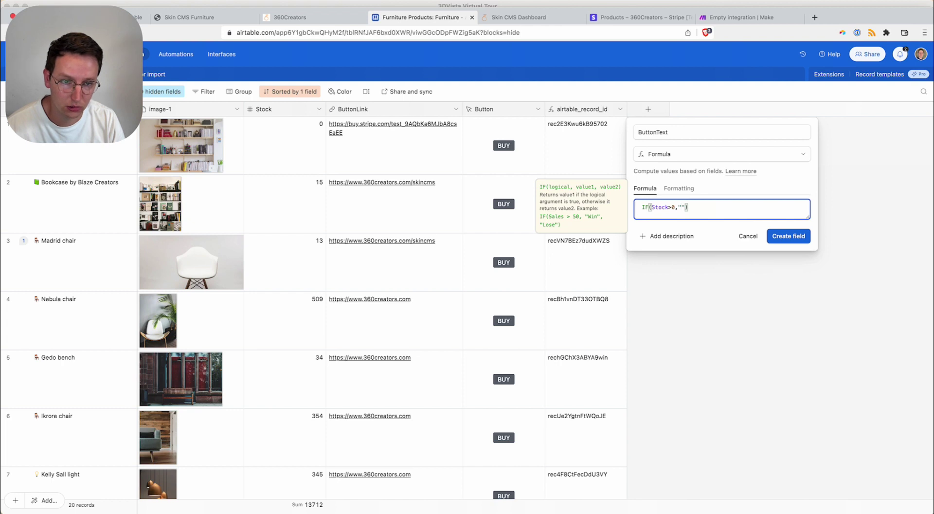
type("BUY\"")
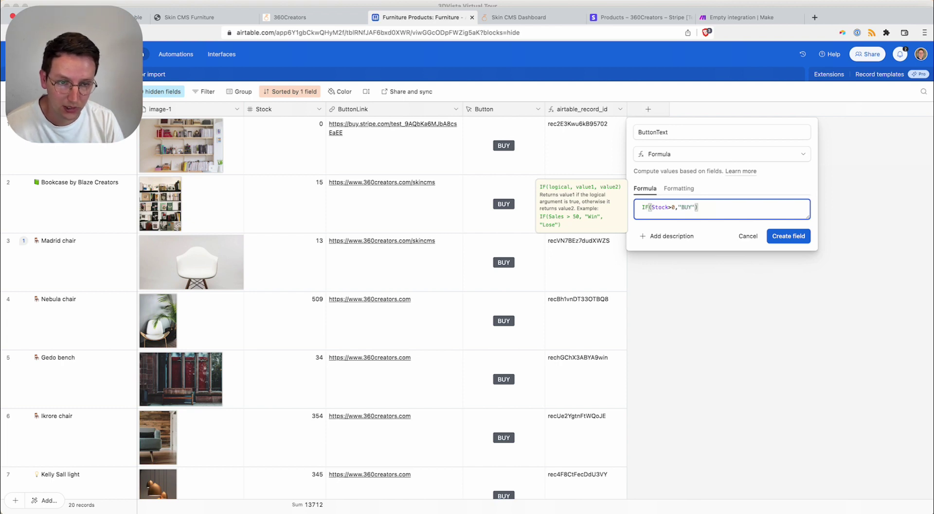
type(",")
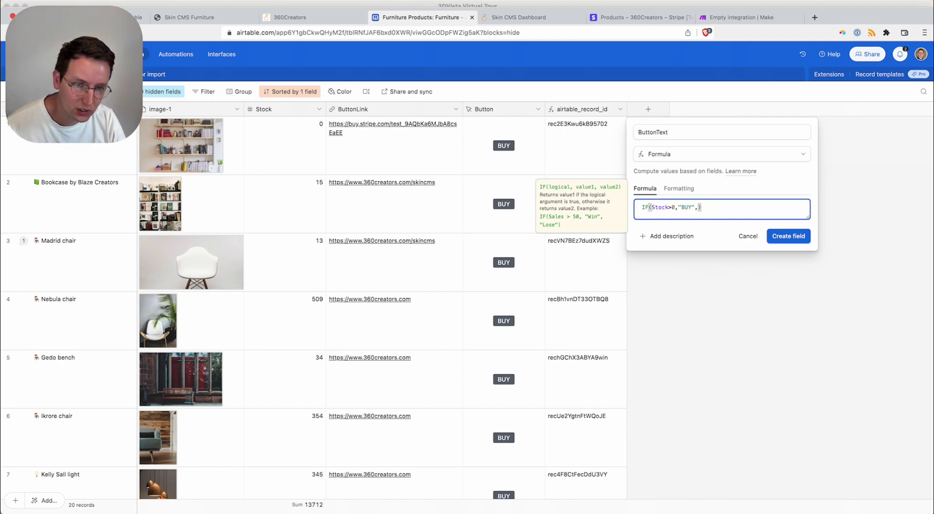
type("\"")
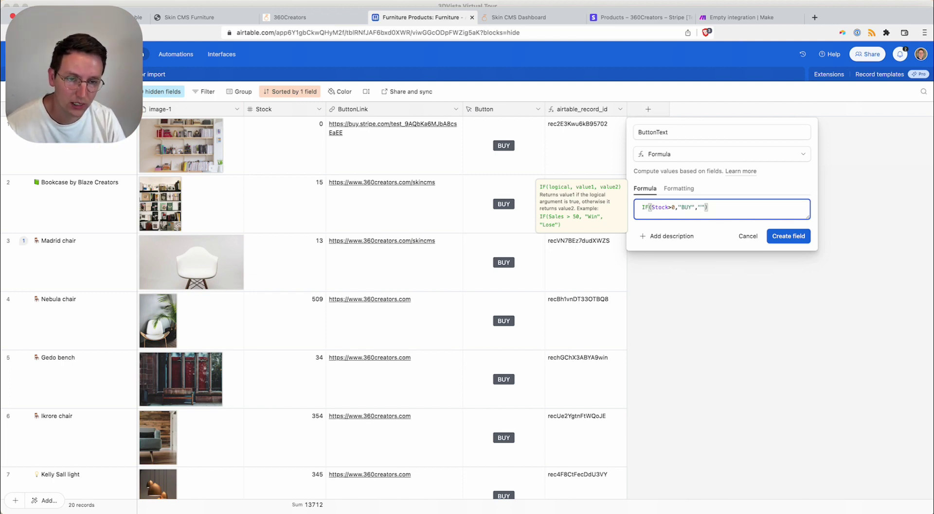
type("OUT OF STOCK")
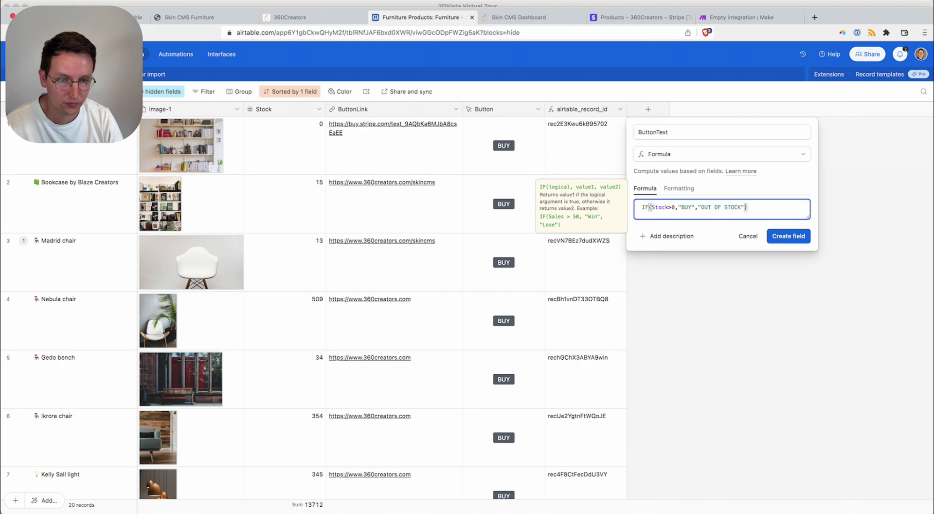
left_click(762, 210)
left_click(789, 236)
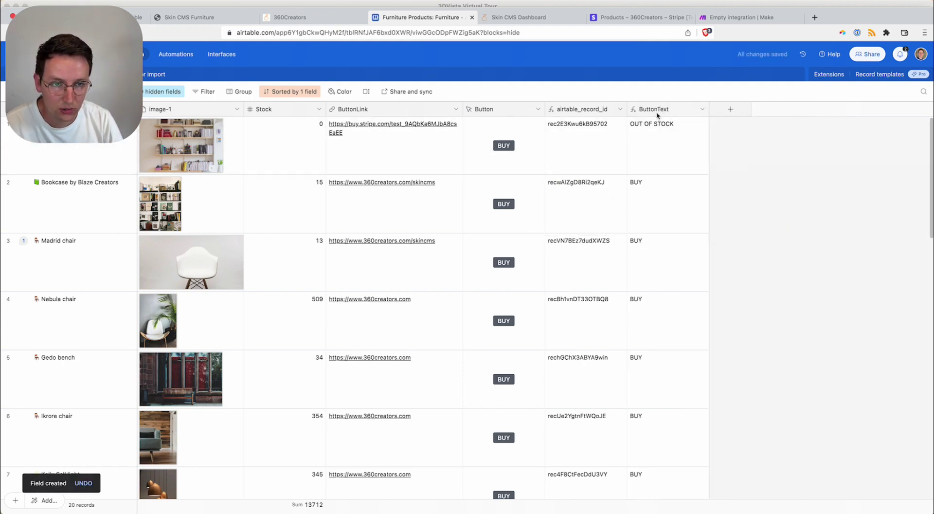
Set the Stock of the first product record to 1.
left_click(287, 144)
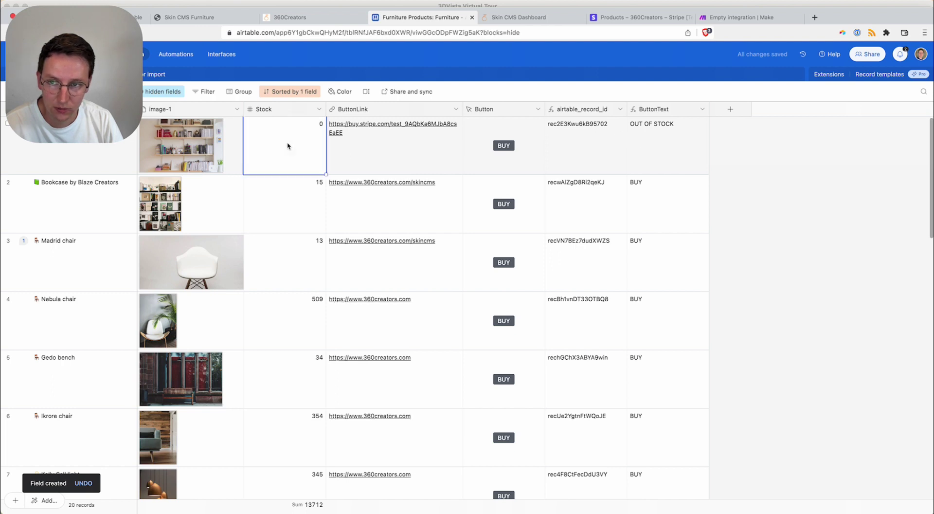
type("1")
key("Tab")
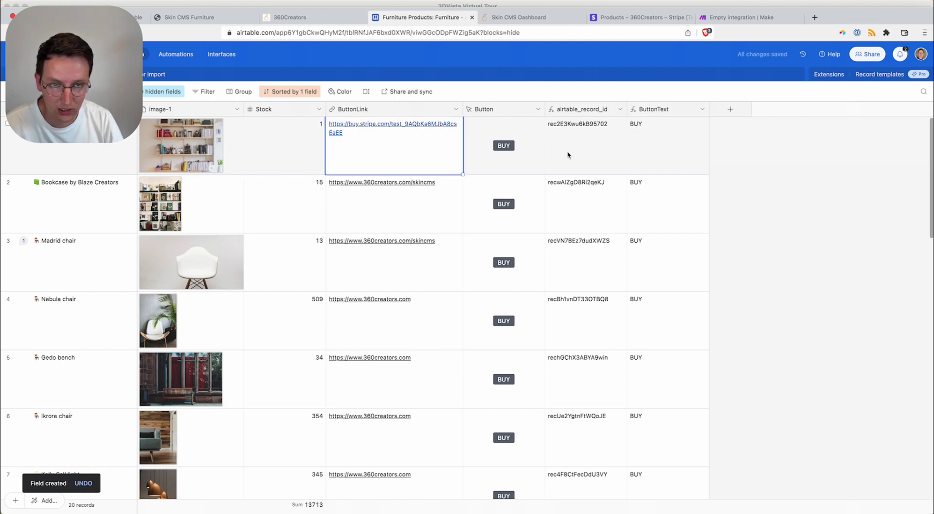
left_click(287, 144)
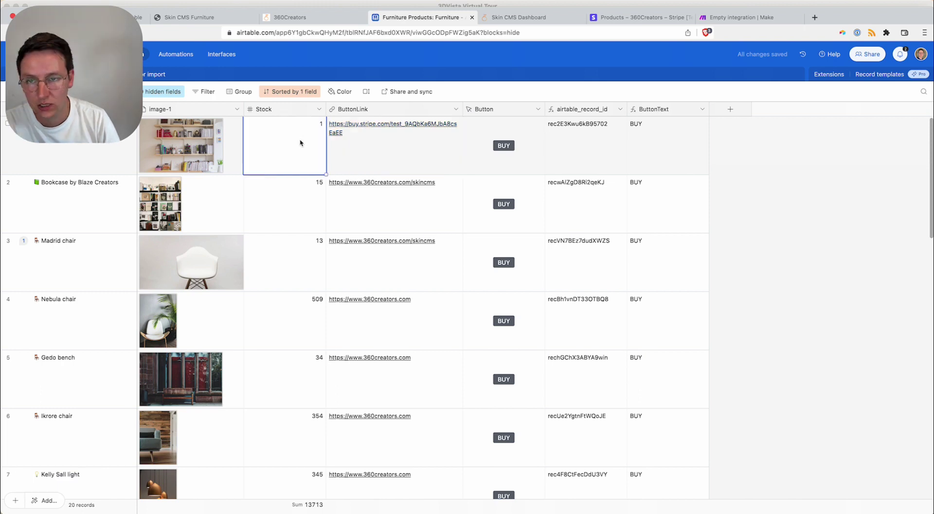
Test the ButtonText formula by setting the Stock of Samari bookshelf and Bookcase by Blaze Creators to 0, and undo both changes.
type("0")
key("Return")
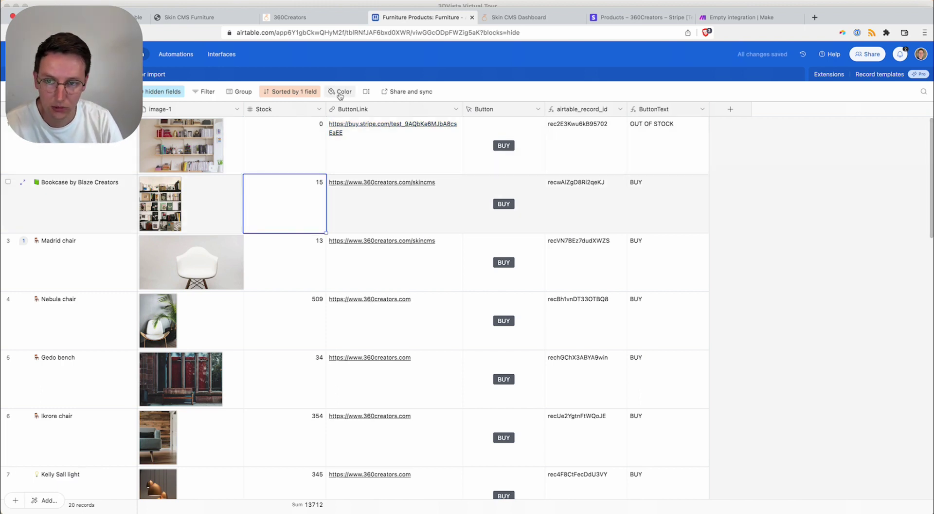
type("0")
key("Return")
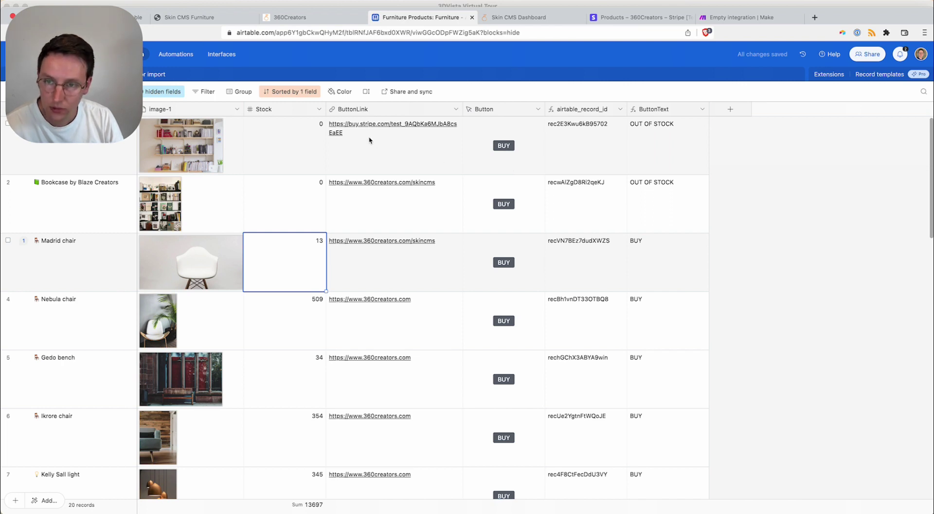
key("super+z")
key("super+z")
left_click(419, 165)
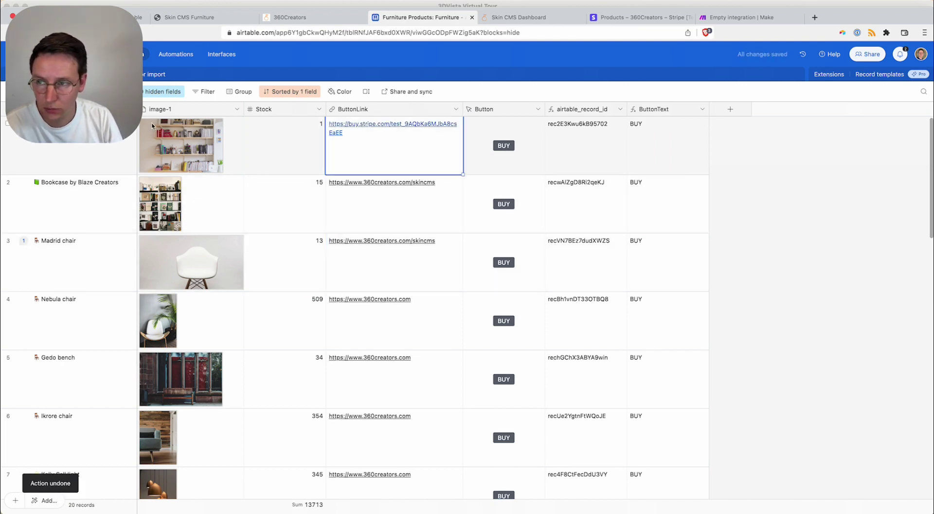
Review the airtable_record_id field's RECORD_ID() formula and save the field.
left_click_drag(98, 99, 60, 112)
left_click(584, 141)
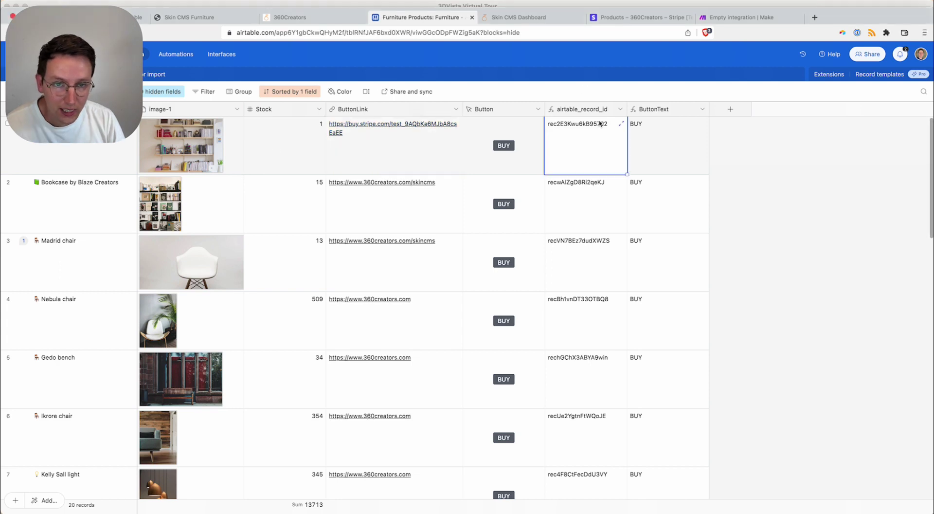
left_click(620, 109)
left_click(595, 130)
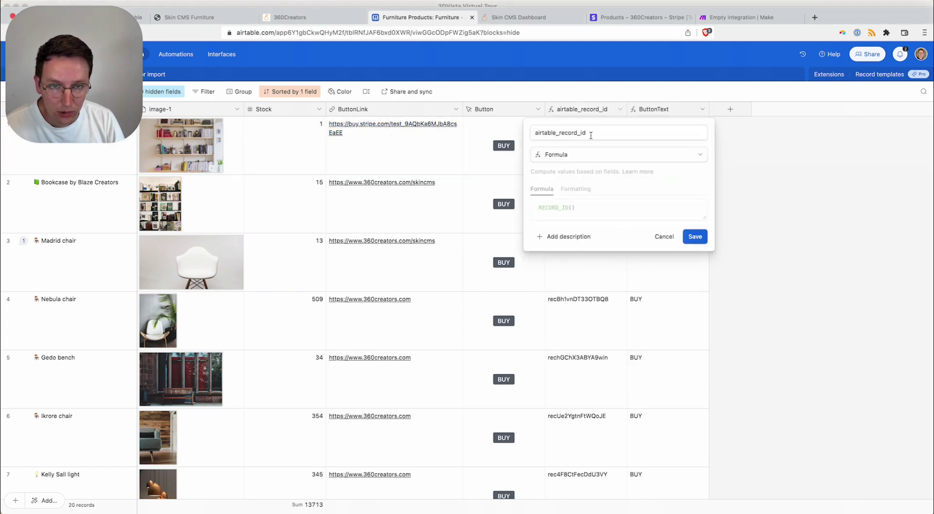
left_click(593, 209)
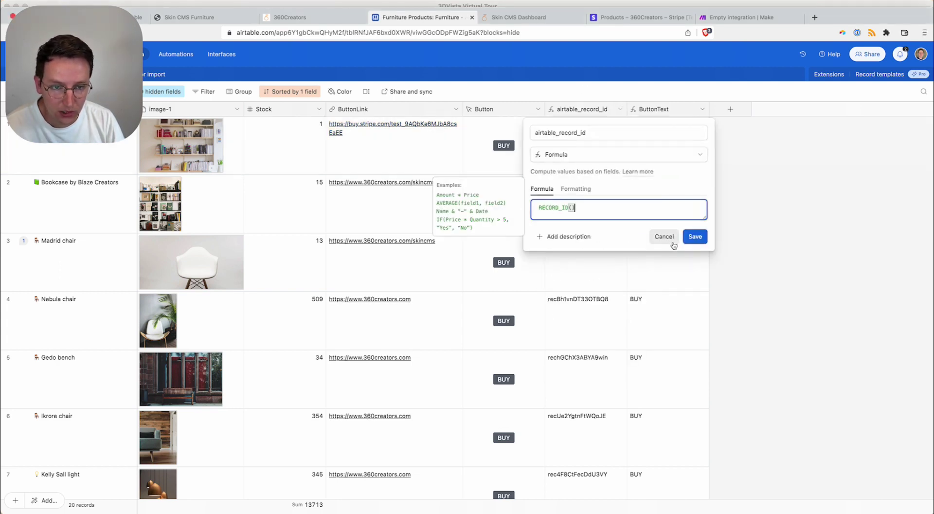
left_click(687, 237)
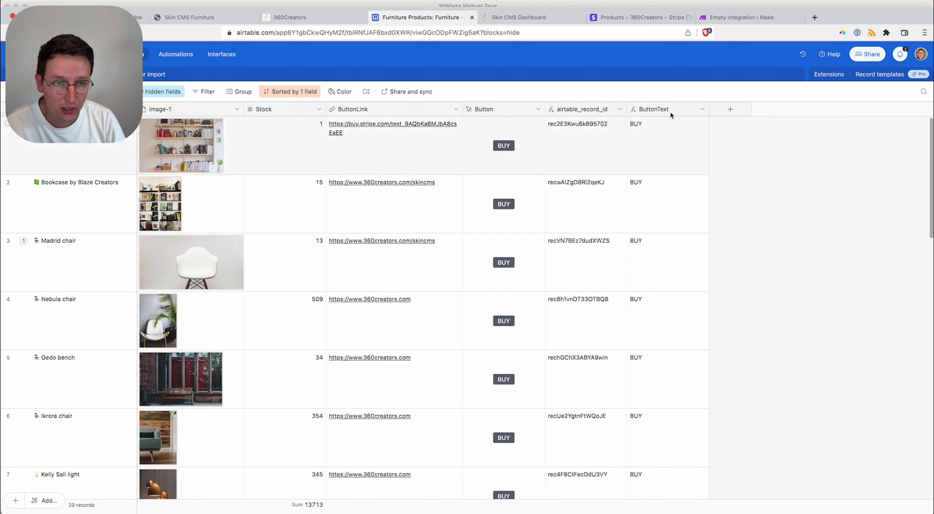
Switch to the Skin CMS dashboard, filter the field mappings by "button" and expand the ButtonText mapping.
key("ctrl+Tab")
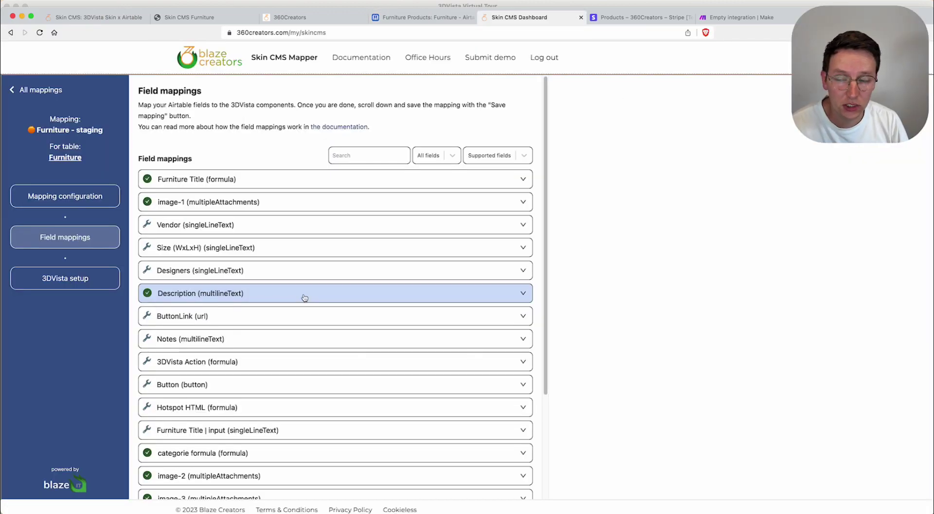
left_click(340, 149)
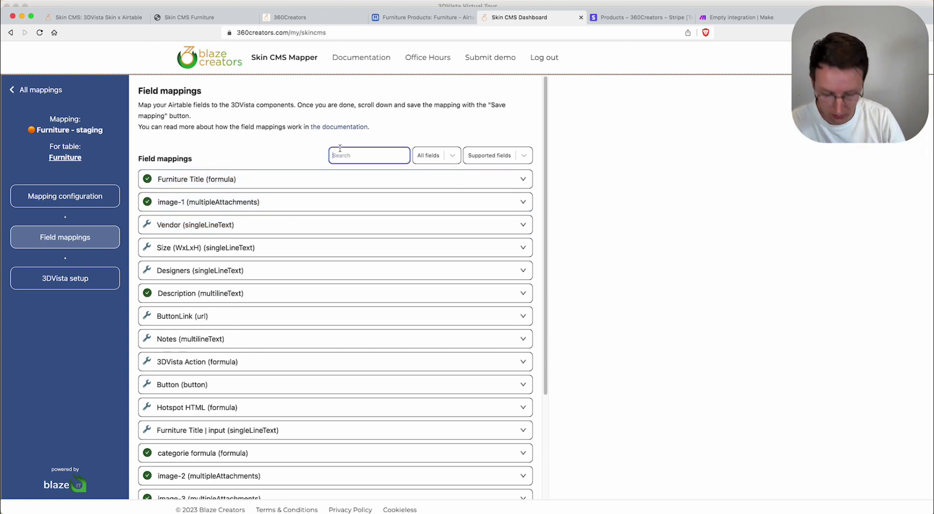
type("button")
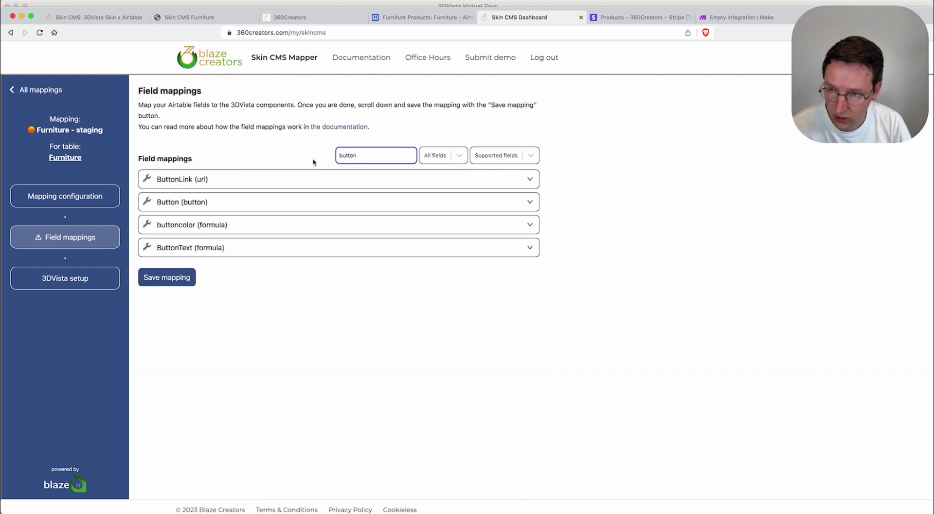
left_click(207, 250)
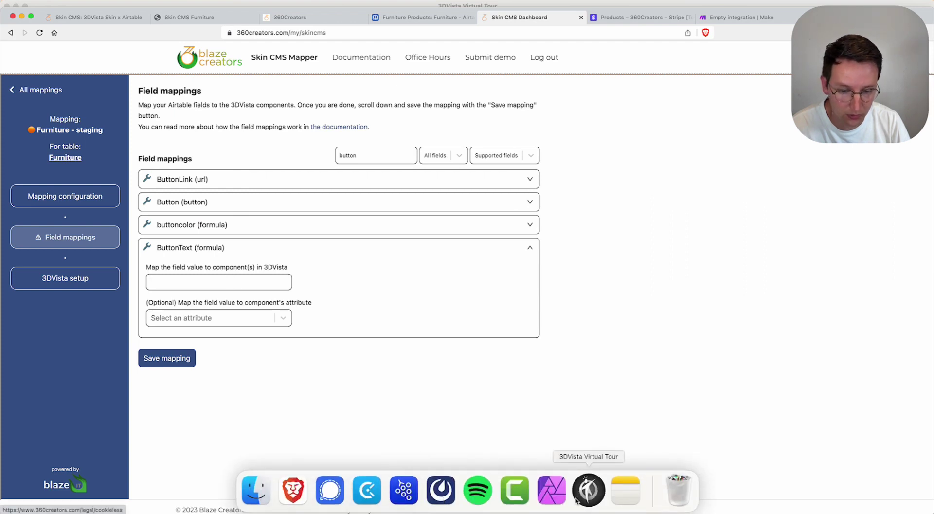
Copy the buy button's component name from the 3DVista skin and map ButtonText to product_button.
left_click(579, 493)
left_click(499, 349)
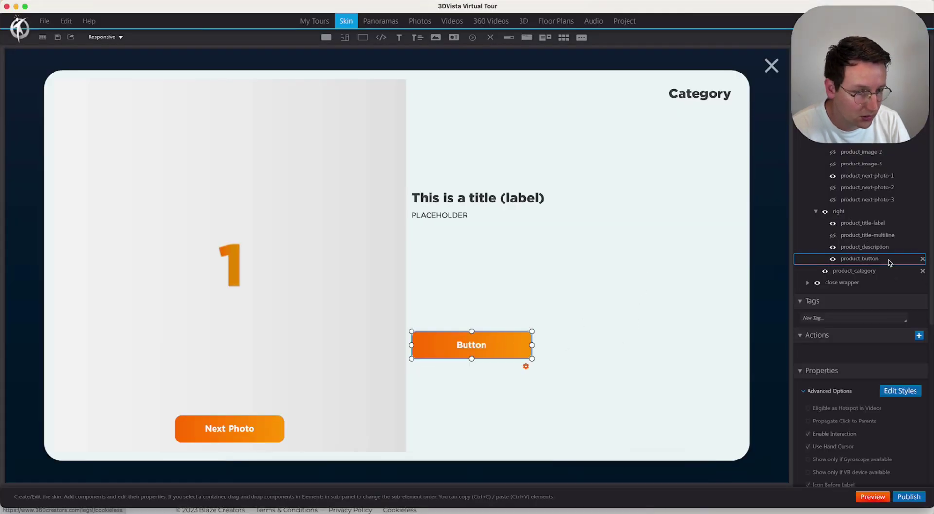
double_click(872, 259)
key("super+c")
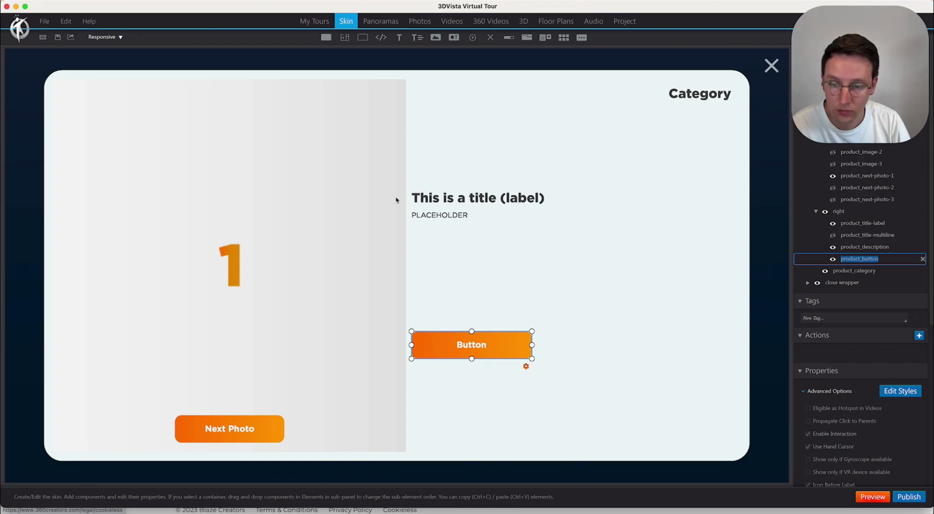
left_click(452, 511)
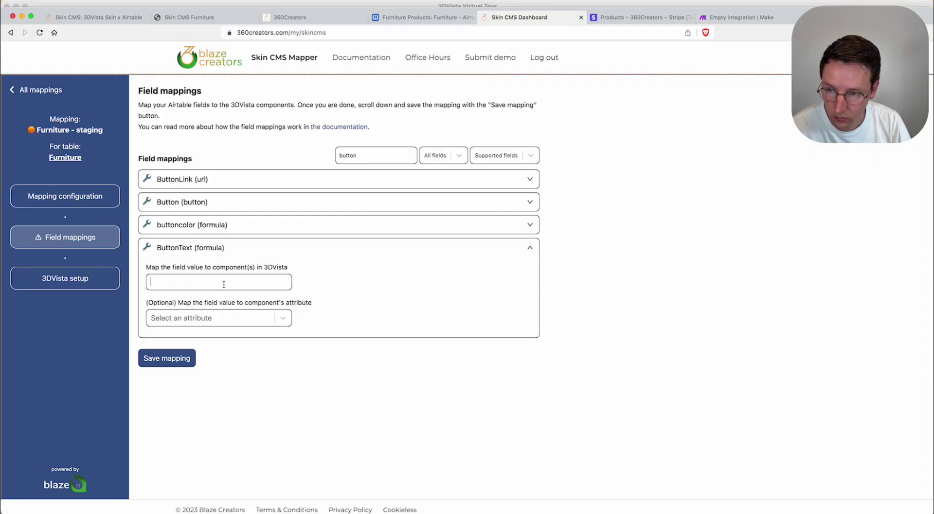
key("super+v")
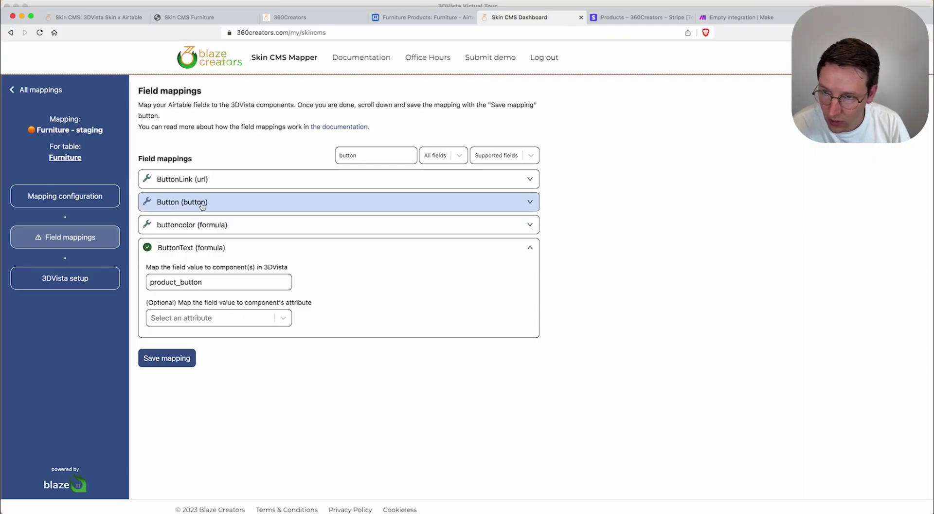
Map the ButtonLink field to product_button as well and save the mapping.
left_click(189, 179)
key("super+v")
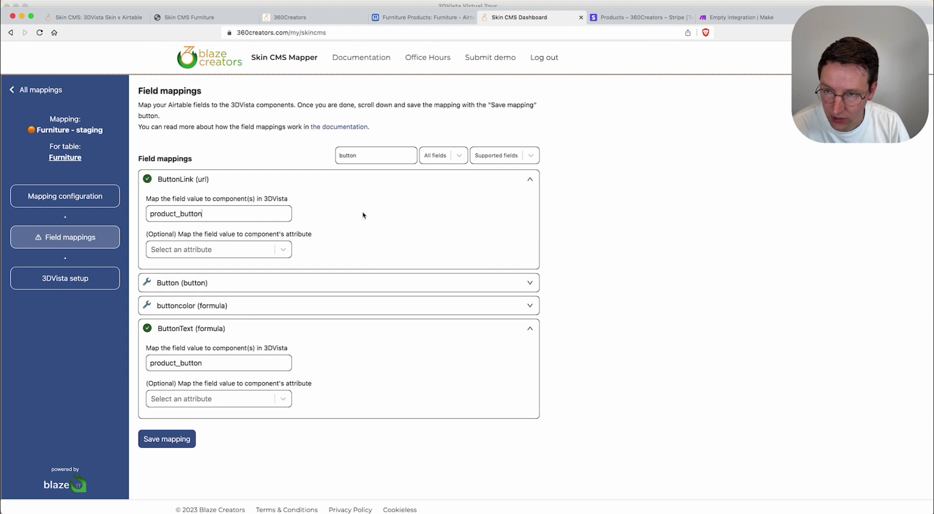
left_click(194, 440)
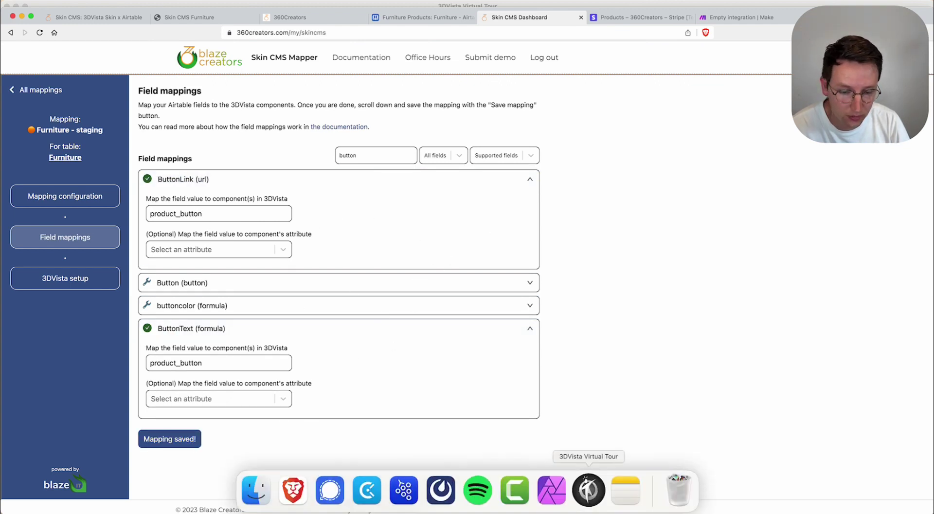
Preview the tour from 3DVista, open the Samari bookshelf popup and follow its BUY button.
left_click(589, 489)
left_click(873, 496)
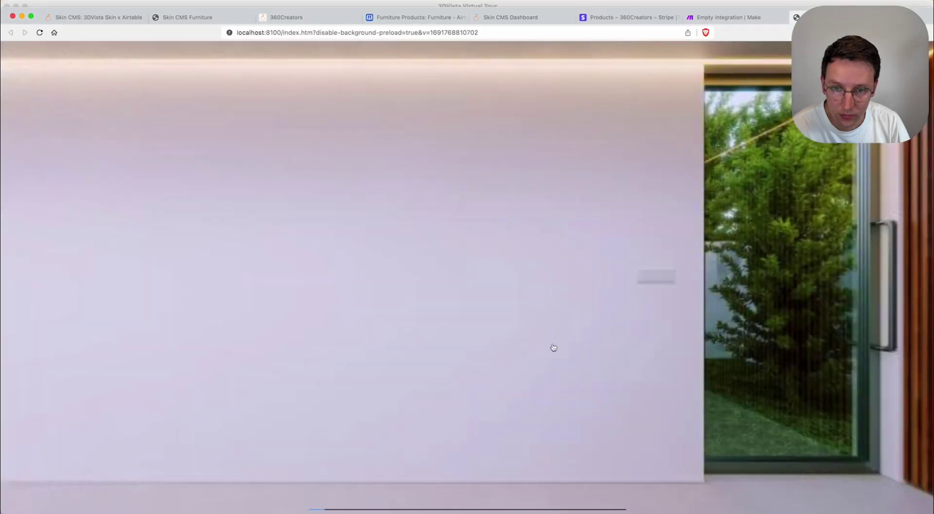
left_click(347, 170)
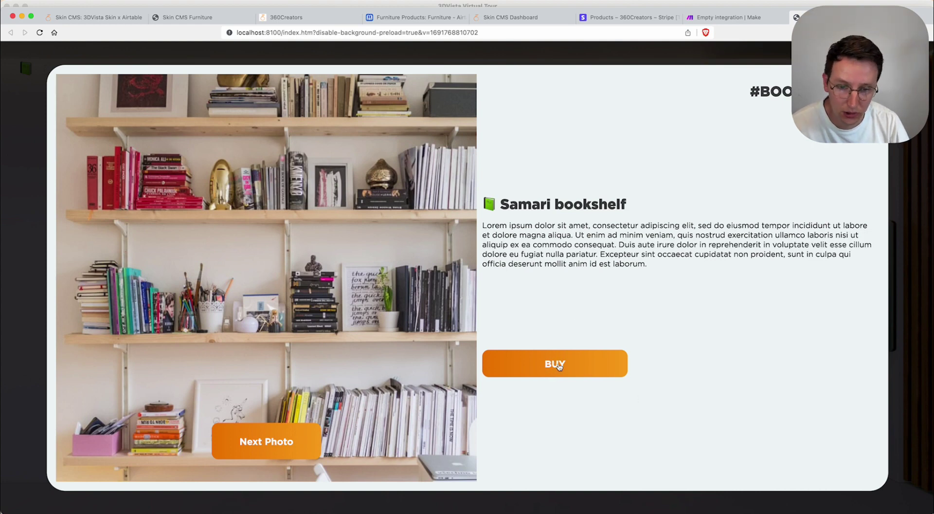
left_click(578, 371)
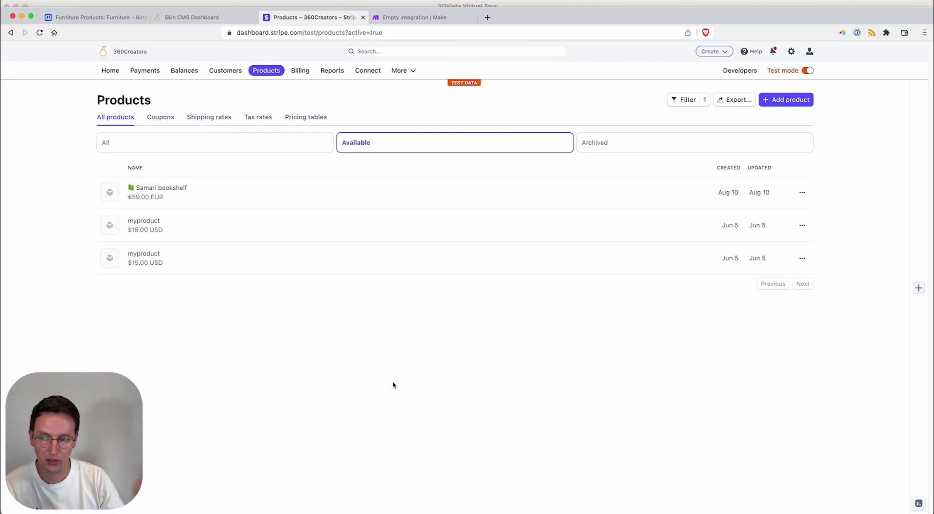
Open the Samari bookshelf product in Stripe and put its metadata into edit mode to inspect airtable_record_id.
left_click(187, 192)
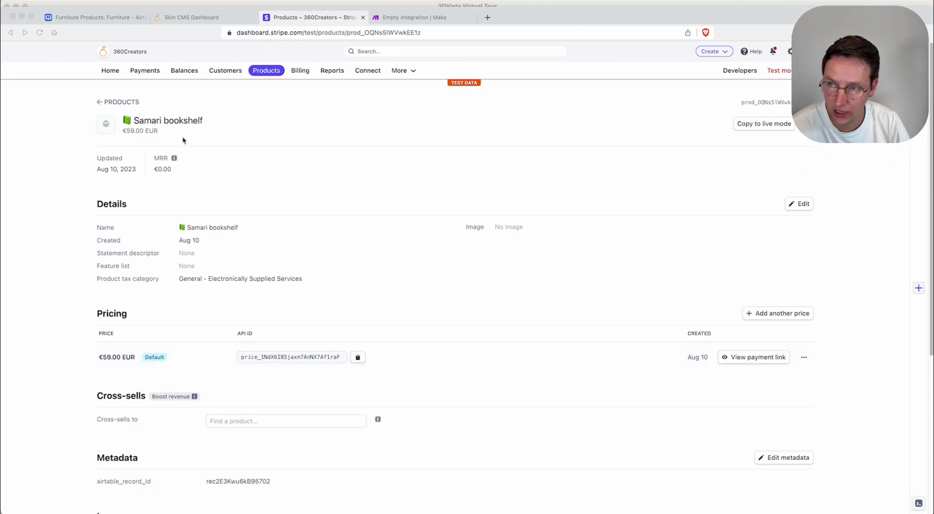
scroll(267, 293, "down", 5)
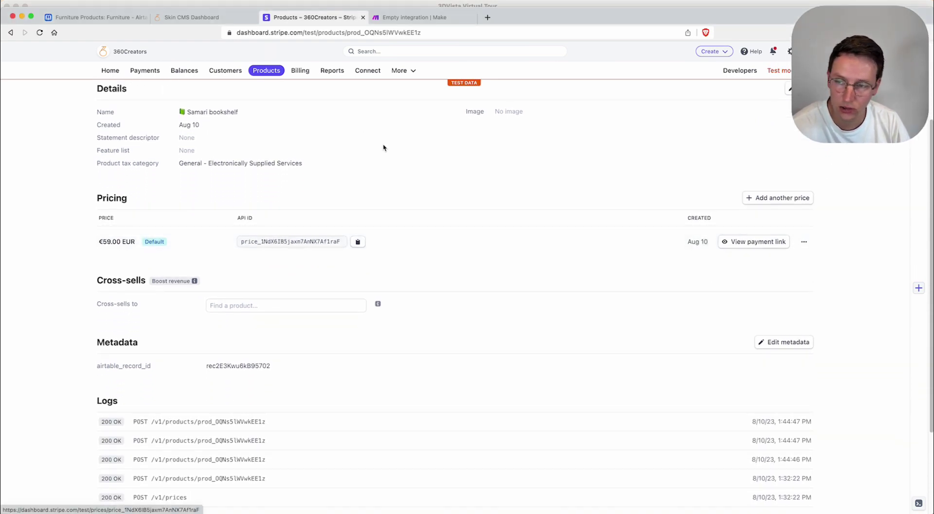
left_click(779, 342)
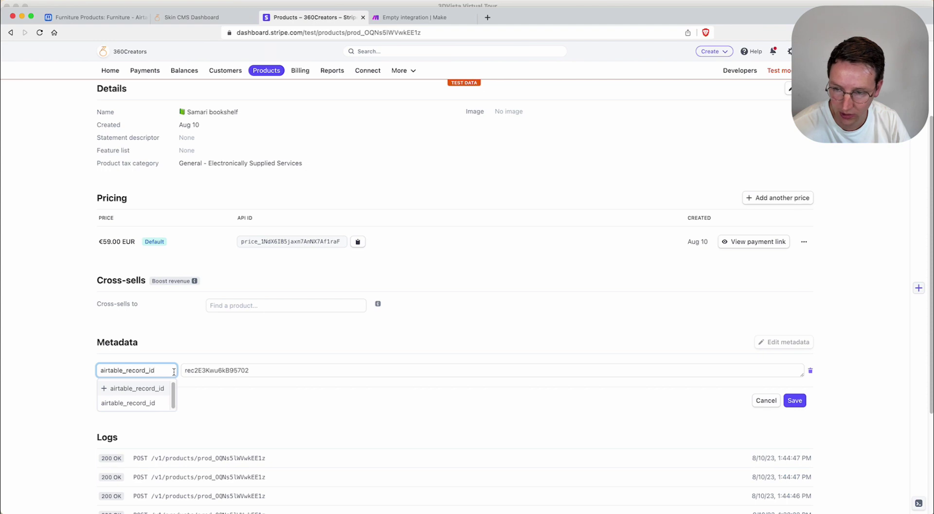
left_click(267, 405)
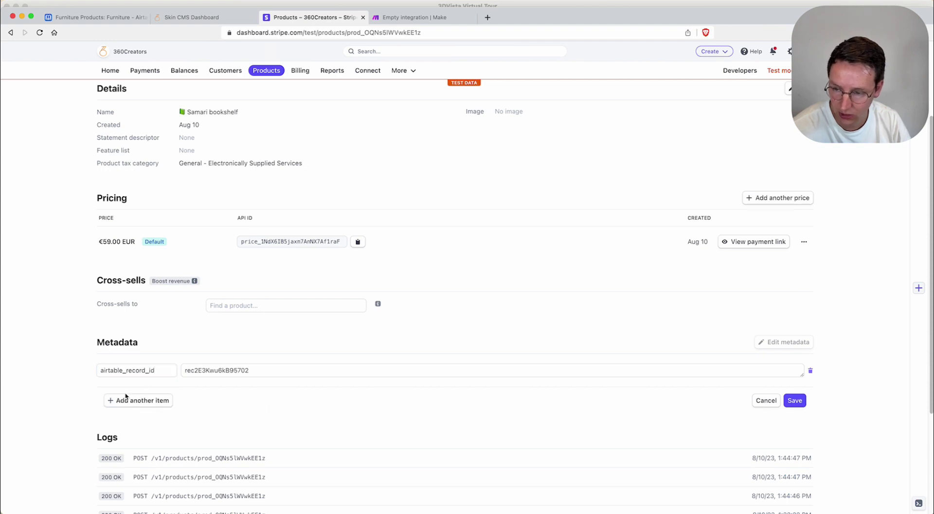
Add an empty metadata item to the Samari bookshelf product and remove it.
left_click(156, 401)
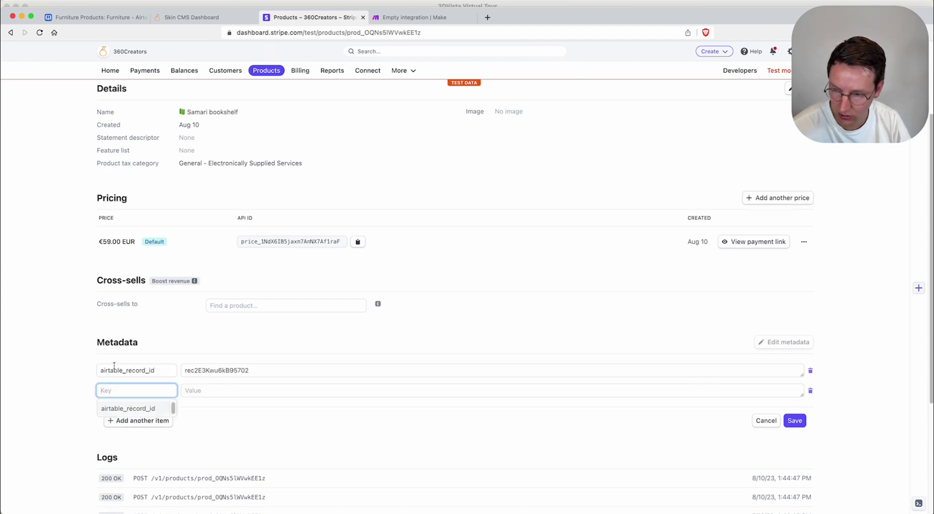
left_click(305, 401)
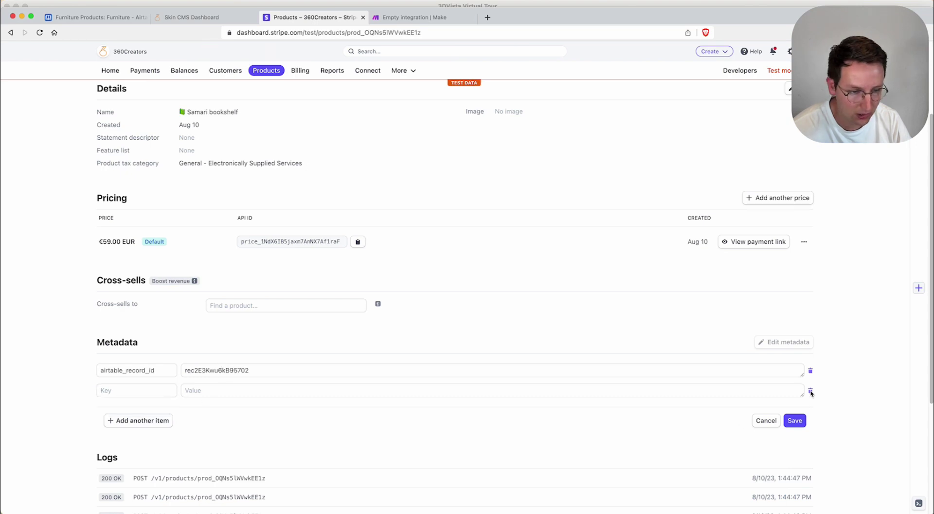
left_click(811, 391)
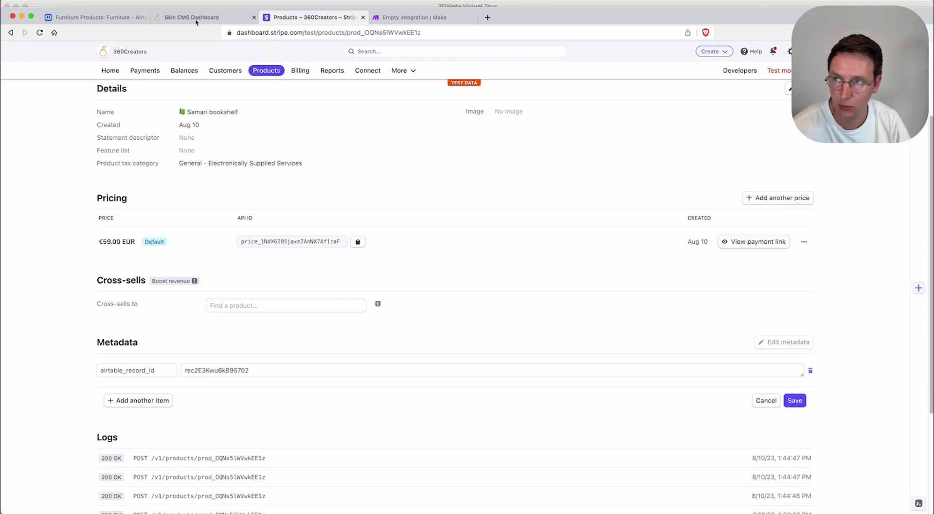
Switch to Airtable and compare the Samari bookshelf's record ID and the airtable_record_id formula, closing the field editor without changes.
left_click(96, 18)
left_click(606, 139)
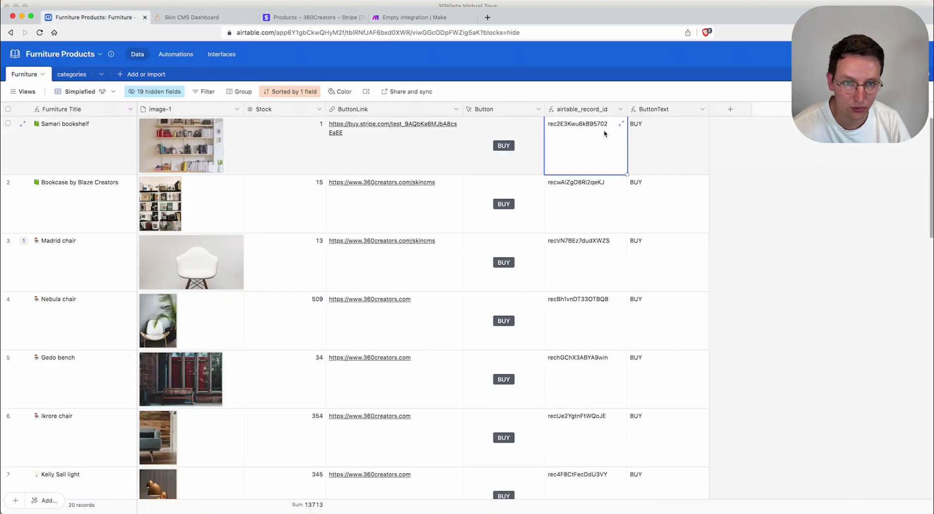
left_click(620, 109)
left_click(579, 130)
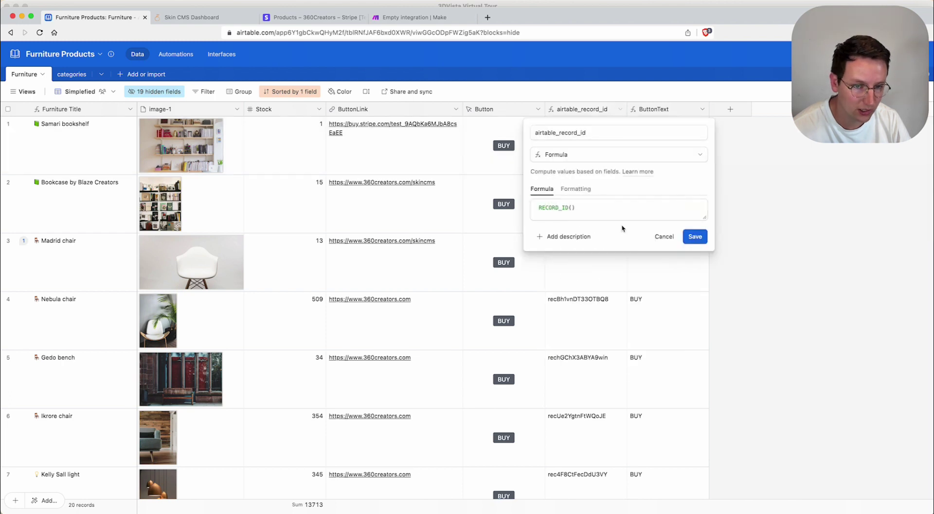
left_click(757, 304)
Return to Stripe, open the Samari bookshelf's payment link from its €59.00 price and examine the link's details and metadata.
key("super+3")
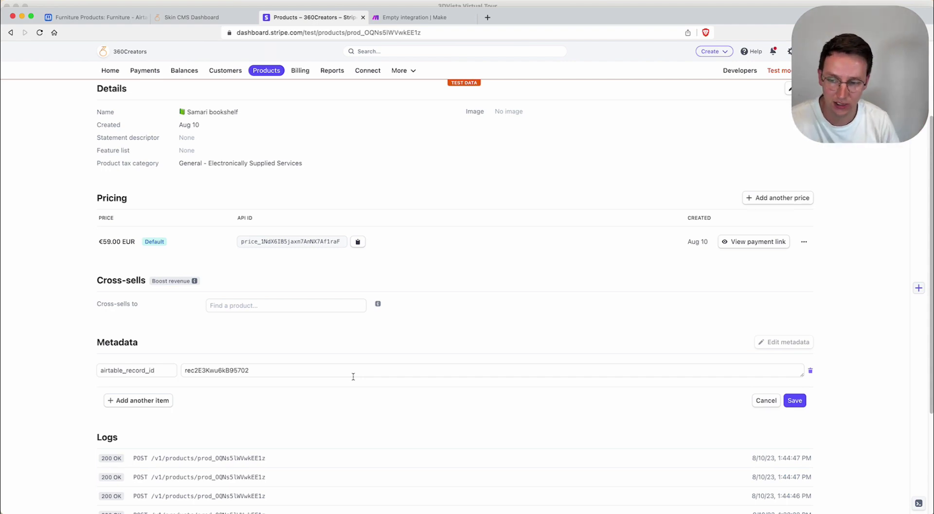
scroll(316, 318, "up", 2)
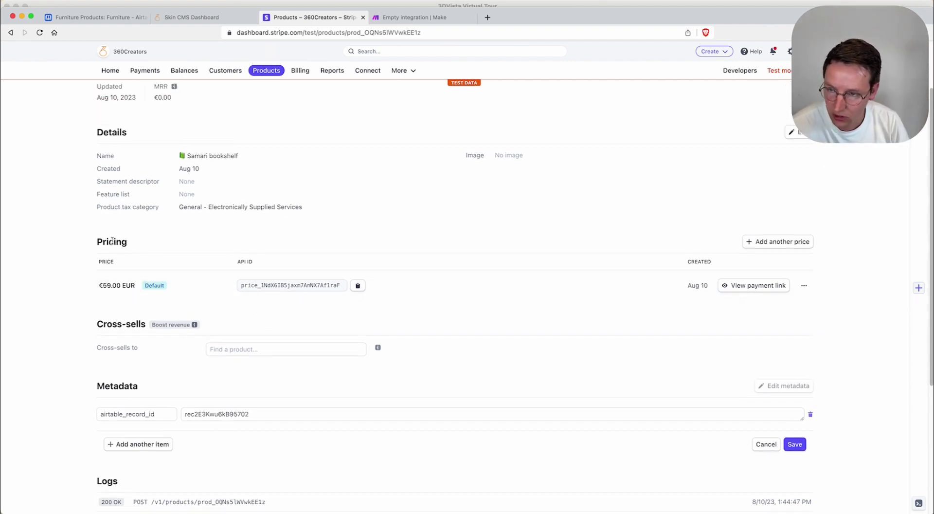
scroll(760, 313, "up", 3)
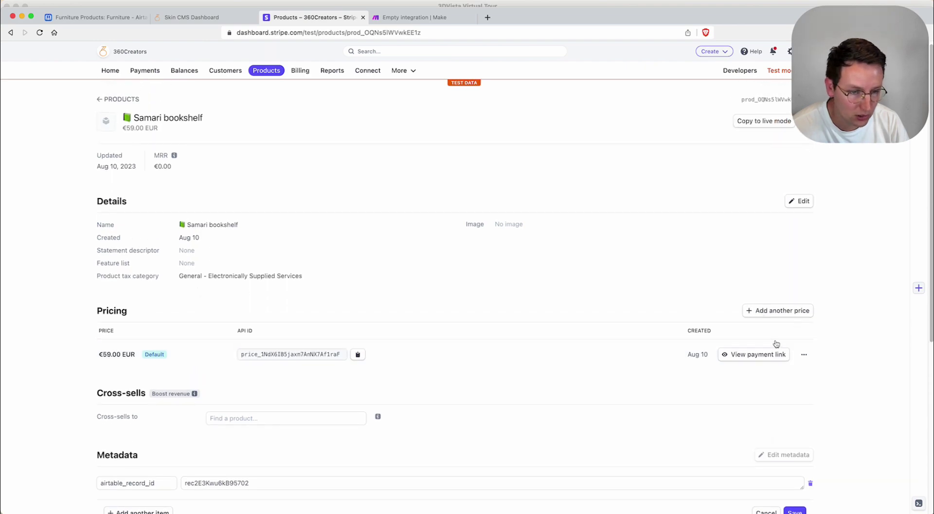
left_click(767, 355)
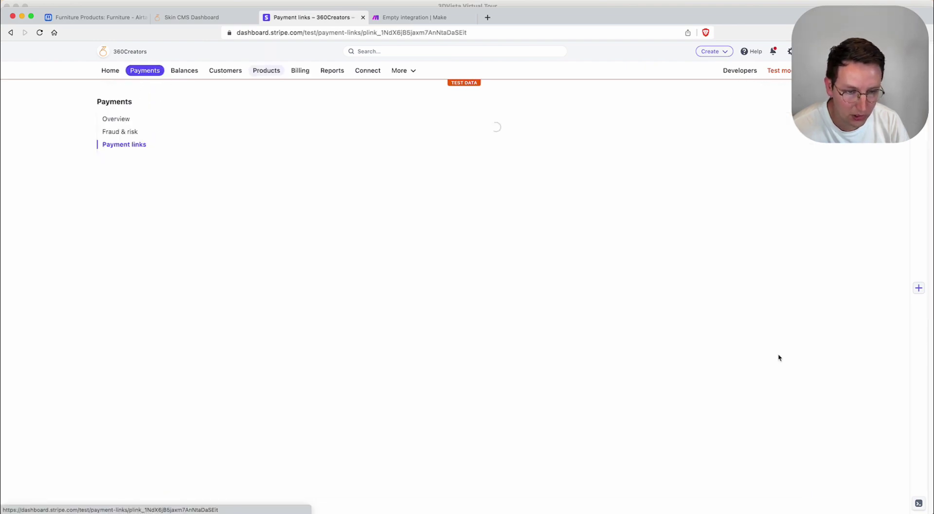
scroll(392, 362, "down", 5)
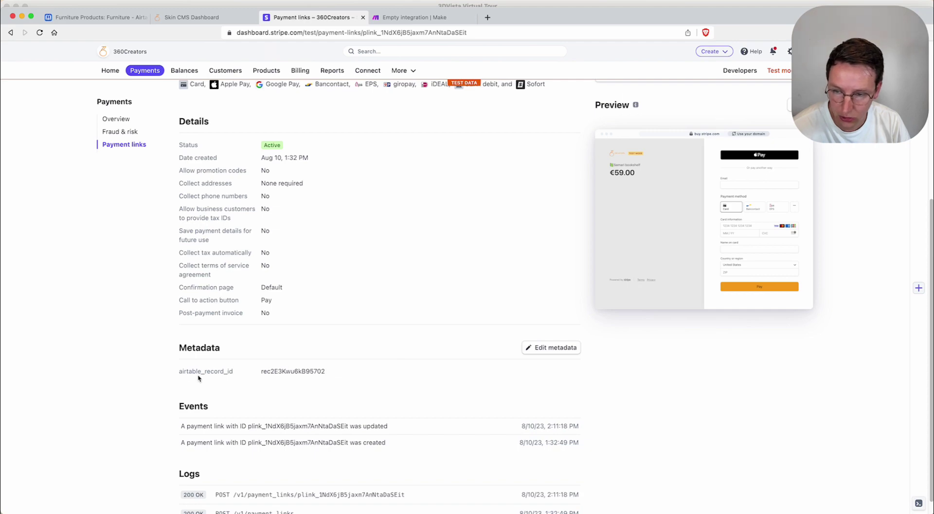
scroll(319, 375, "down", 1)
scroll(263, 369, "up", 4)
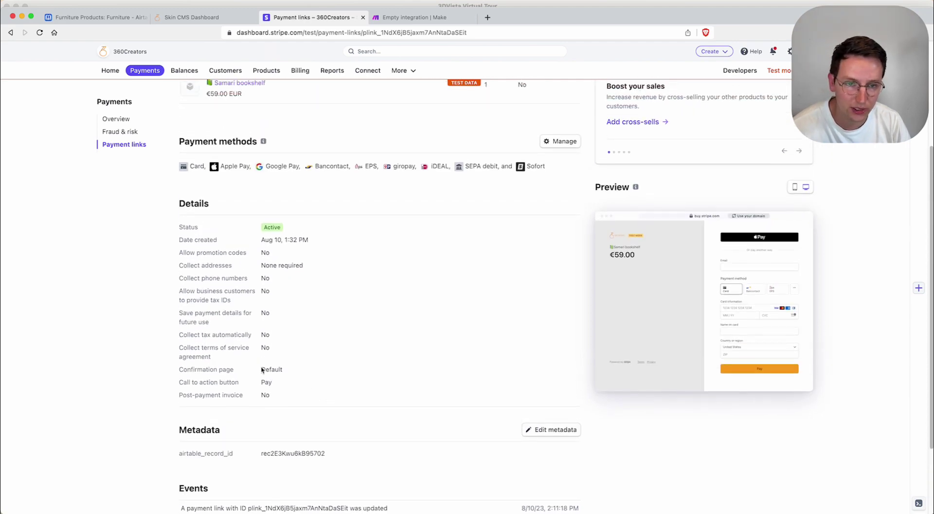
View the test-mode API keys in Stripe's Developers section.
scroll(262, 370, "up", 4)
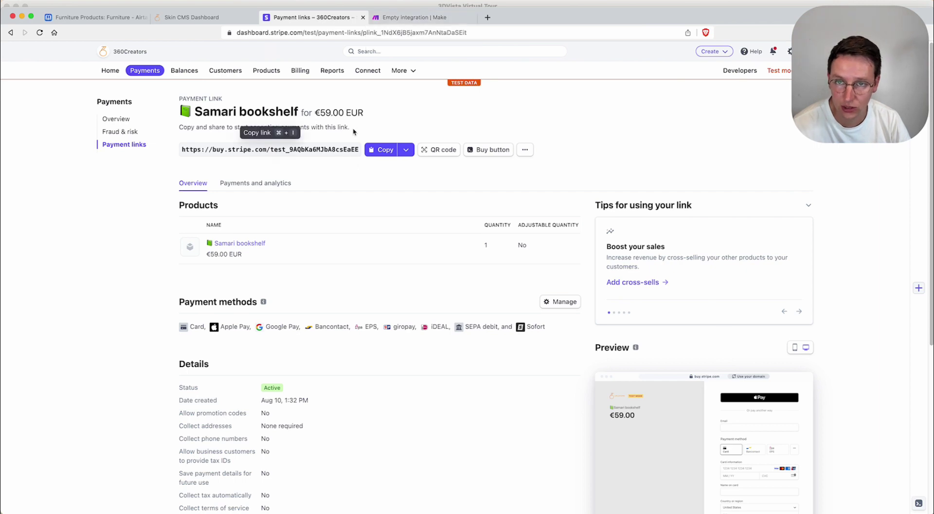
left_click(738, 71)
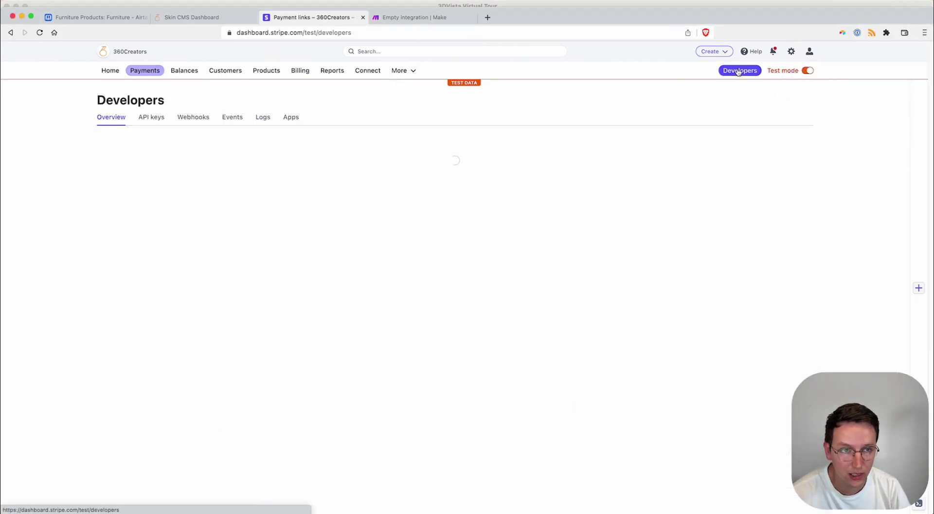
left_click(153, 119)
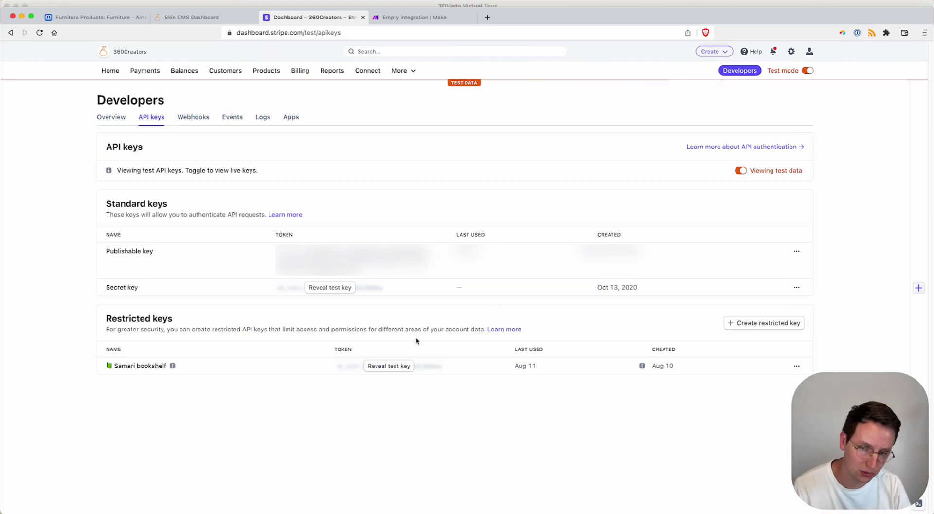
Switch to Make and add Stripe Watch Events as the trigger of the empty scenario, using a new webhook on the Stripe SANDBOX 360Creators connection.
left_click(403, 17)
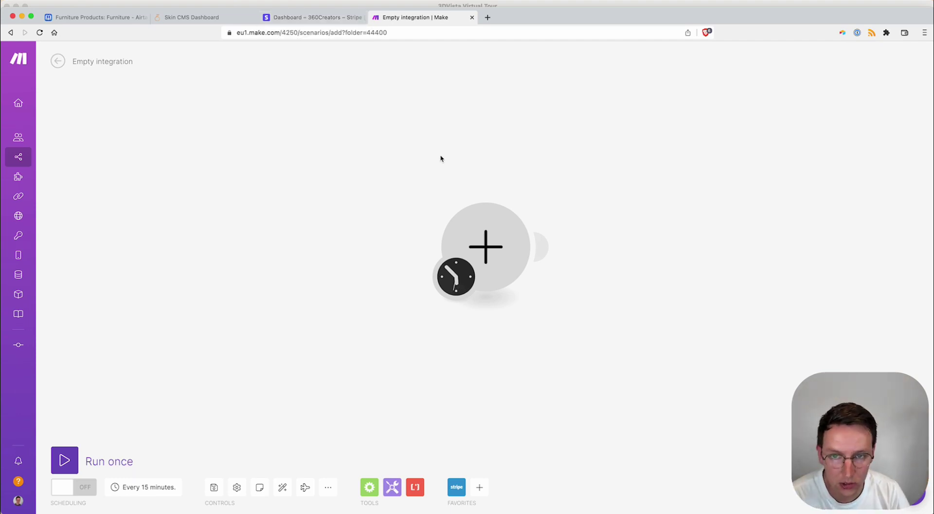
left_click(432, 234)
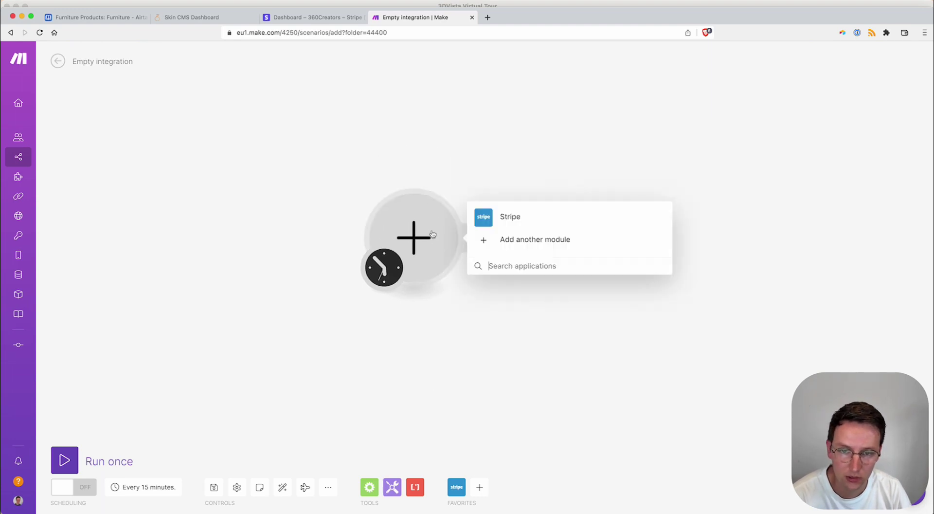
left_click(511, 218)
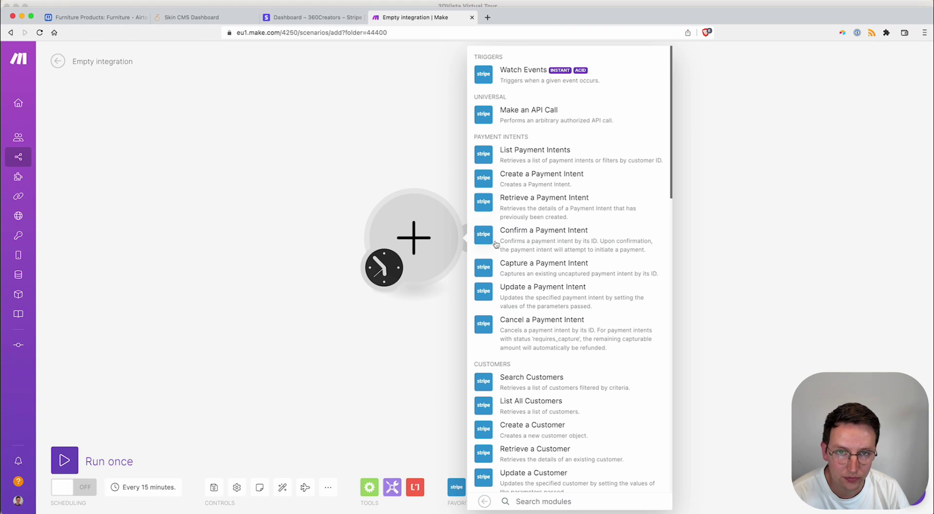
left_click(532, 73)
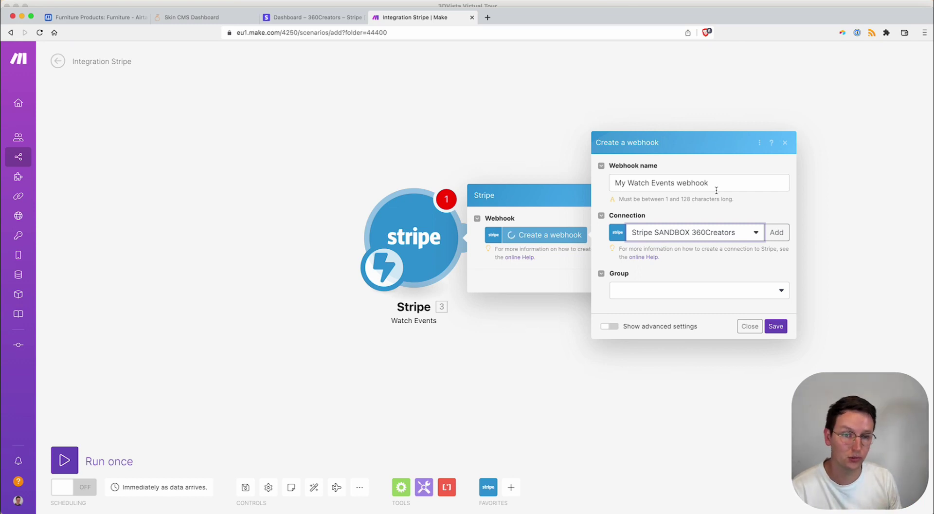
Name the new webhook "Tutorial Stripe checkoutlink bookcase".
triple_click(702, 183)
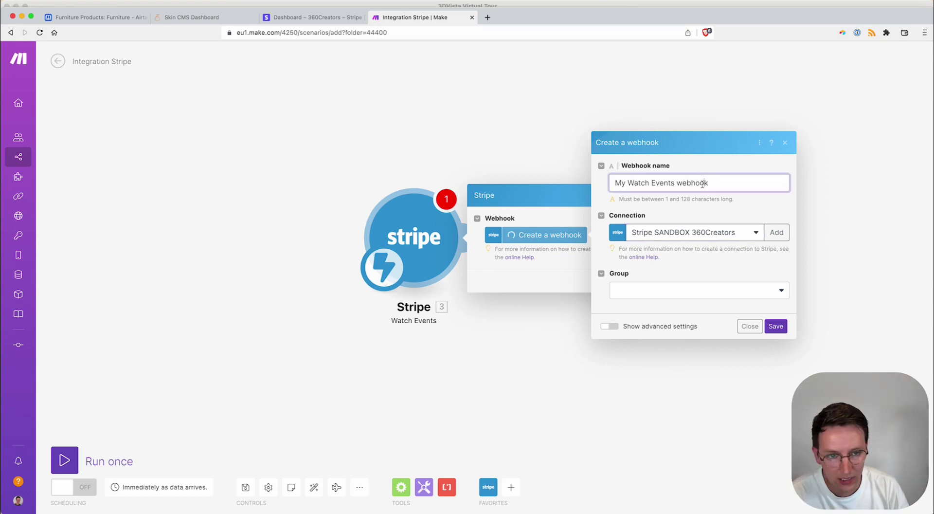
type("Tuto")
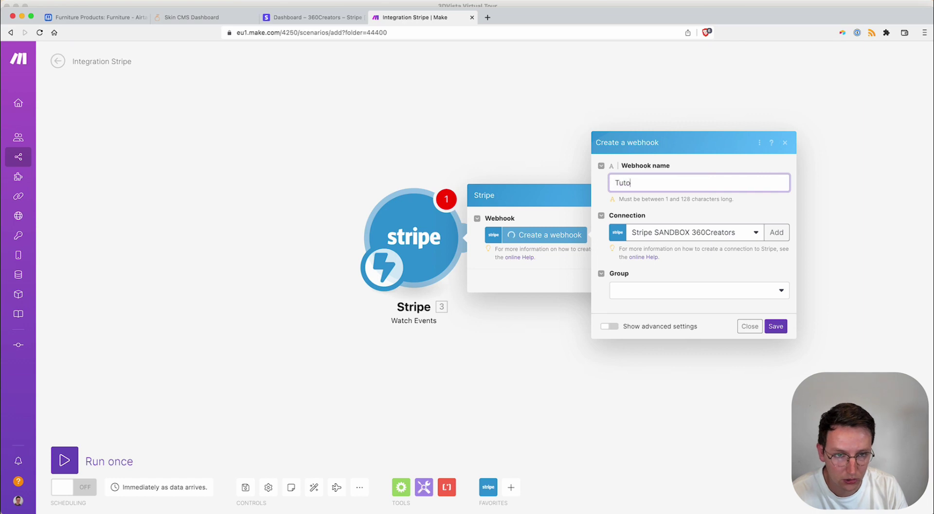
type("rial Stripe che")
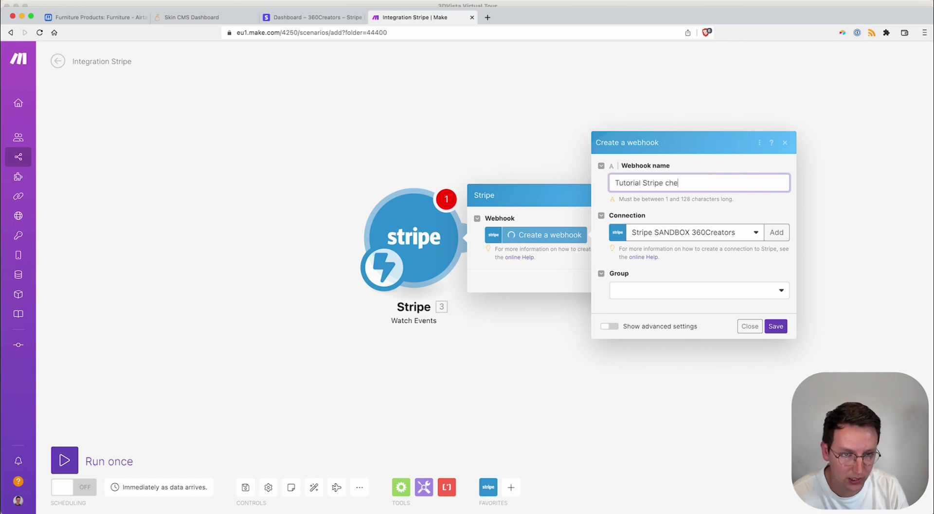
type("ckoutlink bookcase")
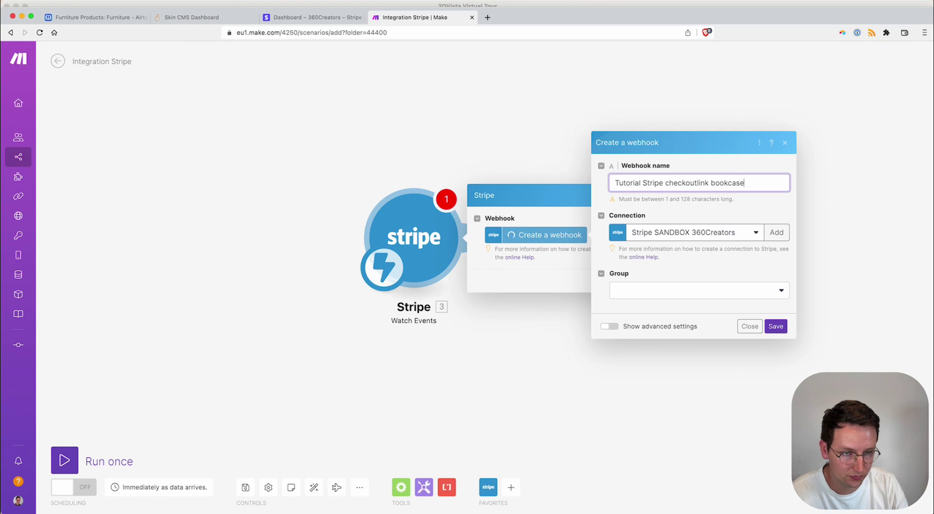
Set the webhook's group to Checkout with only the Checkout Session completed event, then save the webhook and the module.
left_click(650, 291)
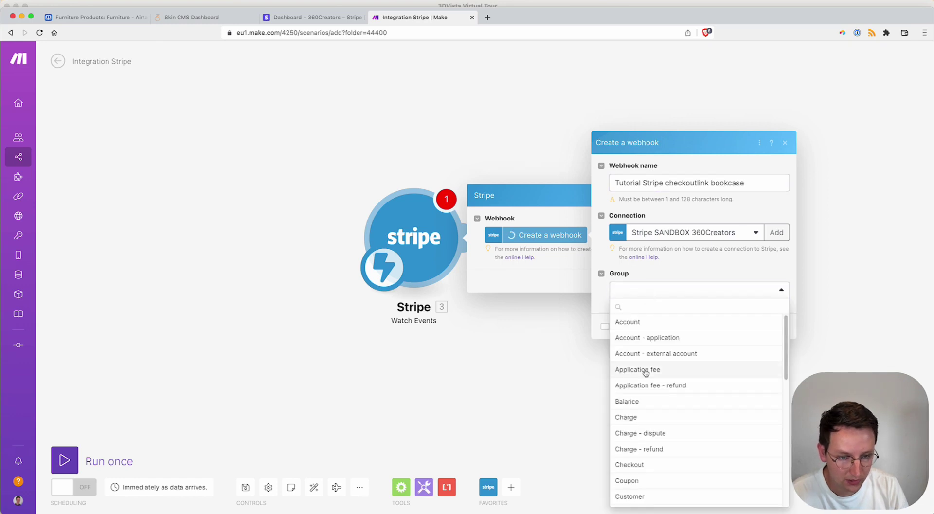
type("che")
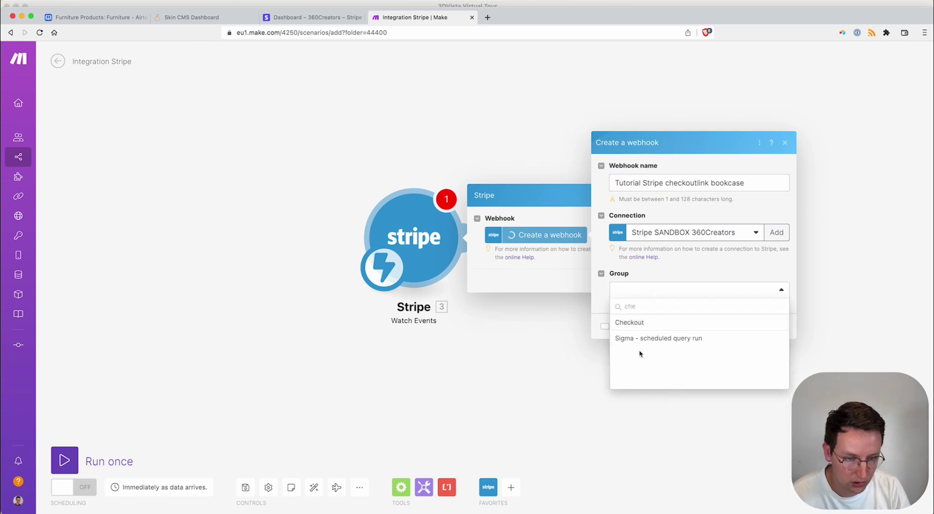
left_click(632, 322)
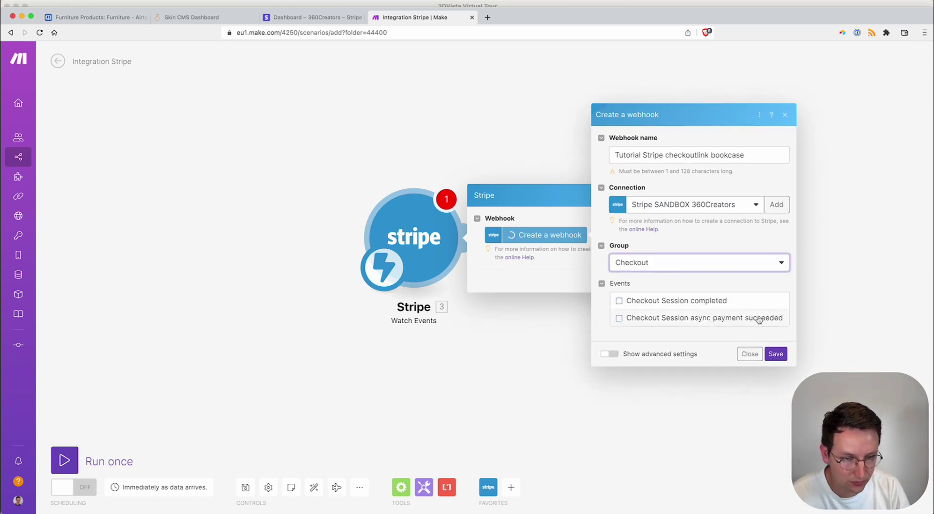
left_click(687, 306)
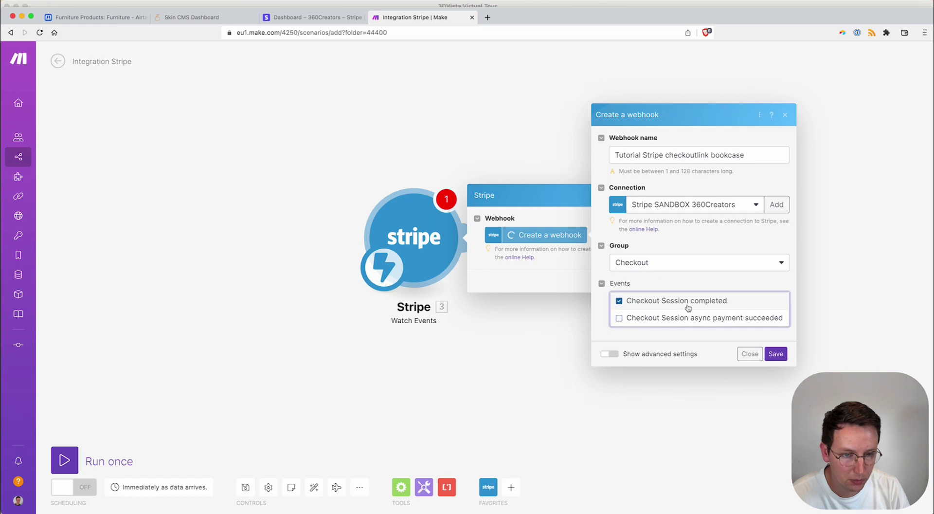
left_click(776, 353)
left_click(657, 294)
Run only the Watch Events module and place the Samari bookshelf's Stripe checkout window beside the scenario.
right_click(425, 239)
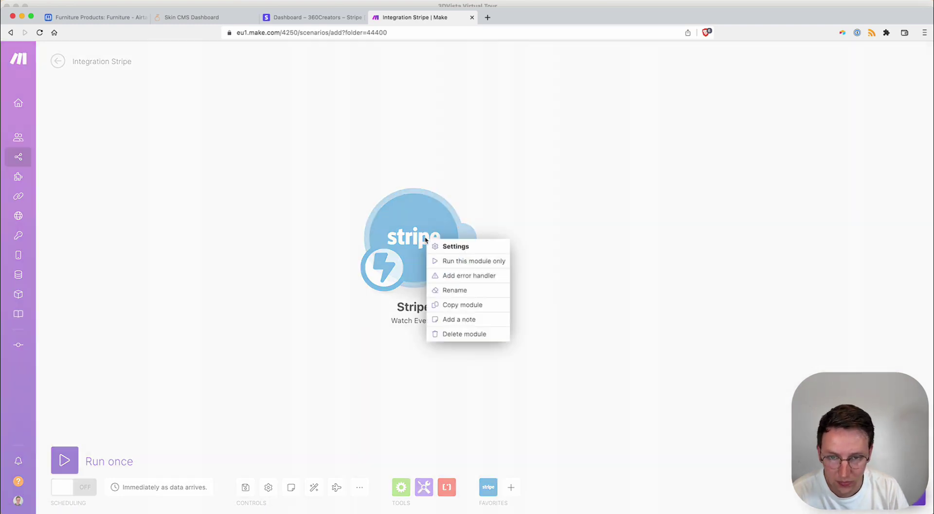
left_click(458, 260)
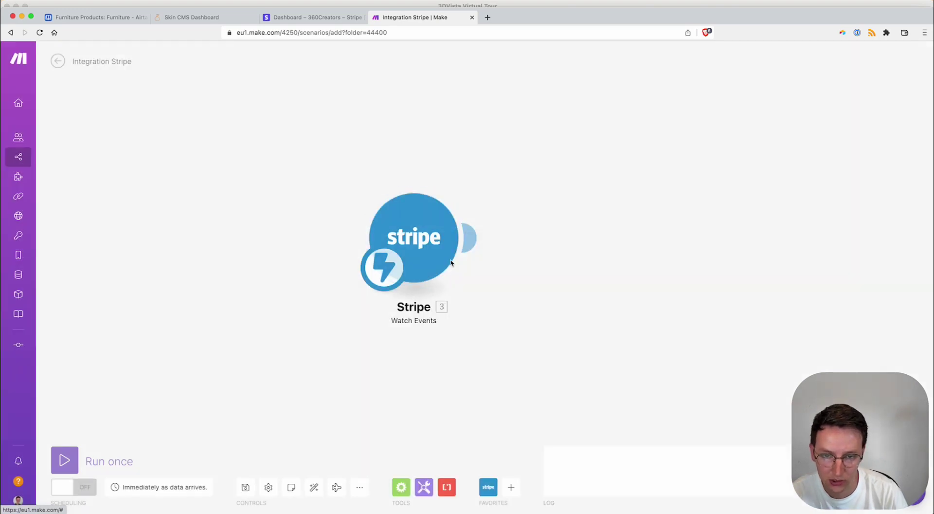
key("super+grave")
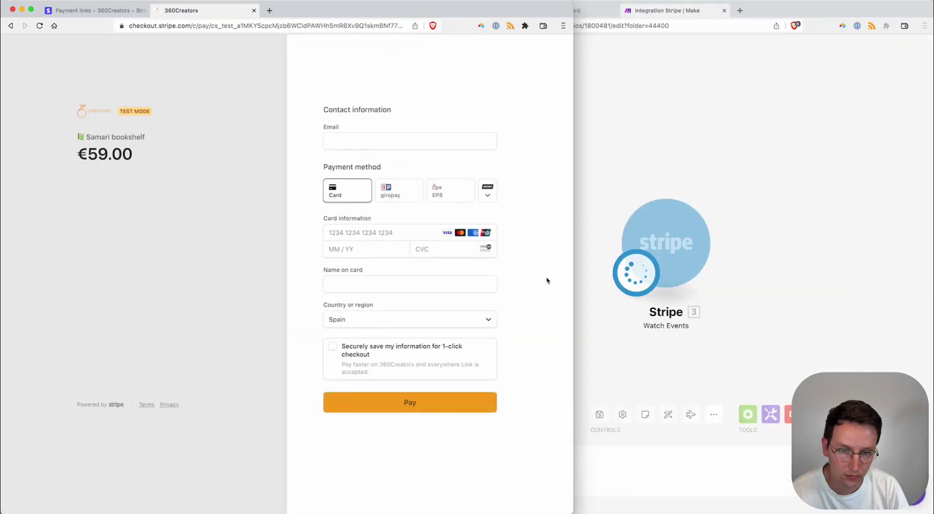
left_click_drag(575, 289, 475, 282)
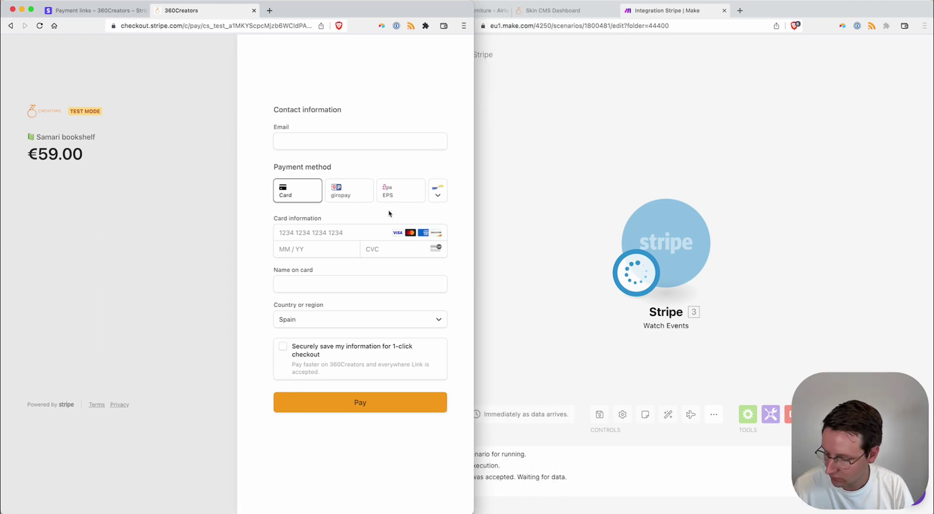
Fill in the checkout's customer e-mail, test card details and cardholder name, set the country to Netherlands, and pay for the Samari bookshelf.
key("ctrl+shift+f")
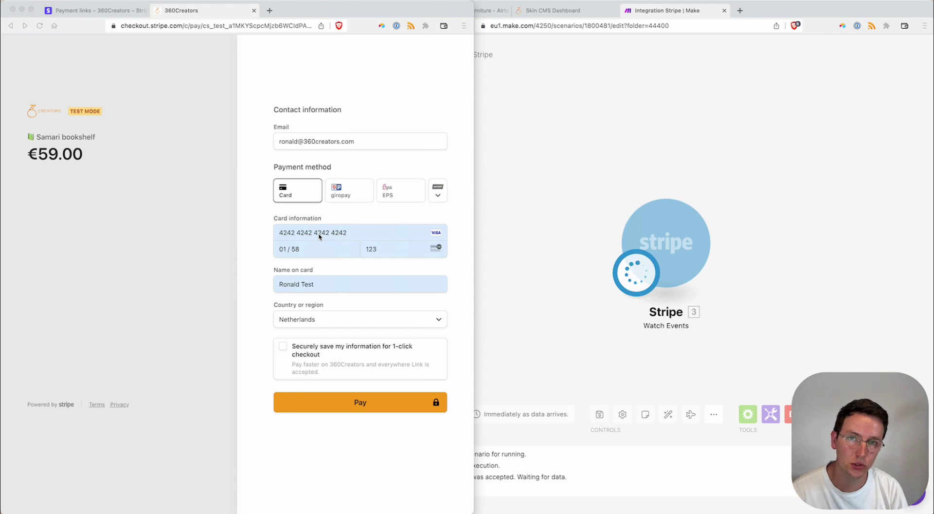
left_click(291, 252)
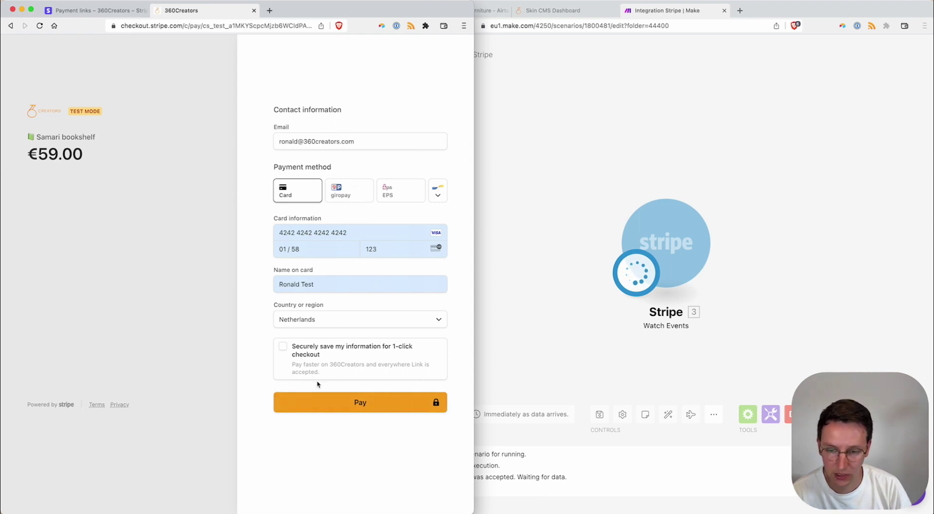
left_click(361, 406)
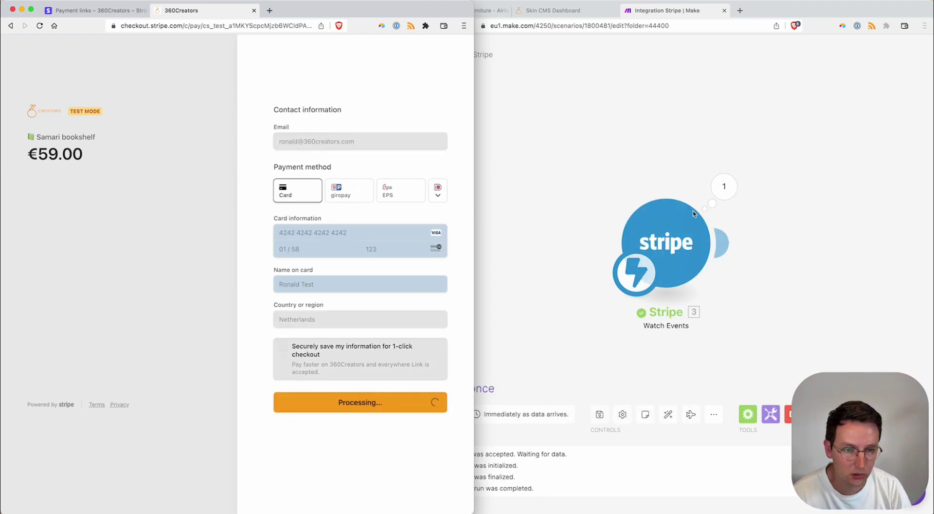
Return to Make and open the content of the output bundles from the Watch Events run.
left_click(651, 146)
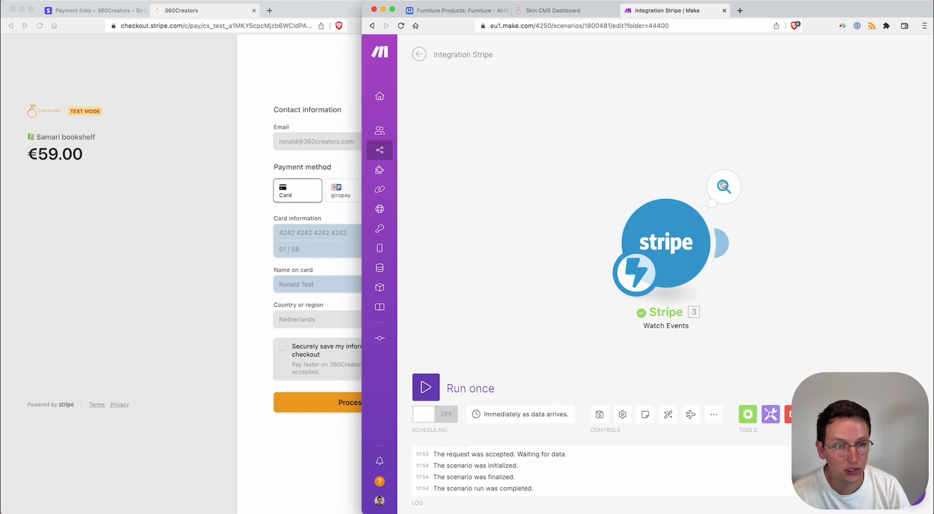
left_click(724, 186)
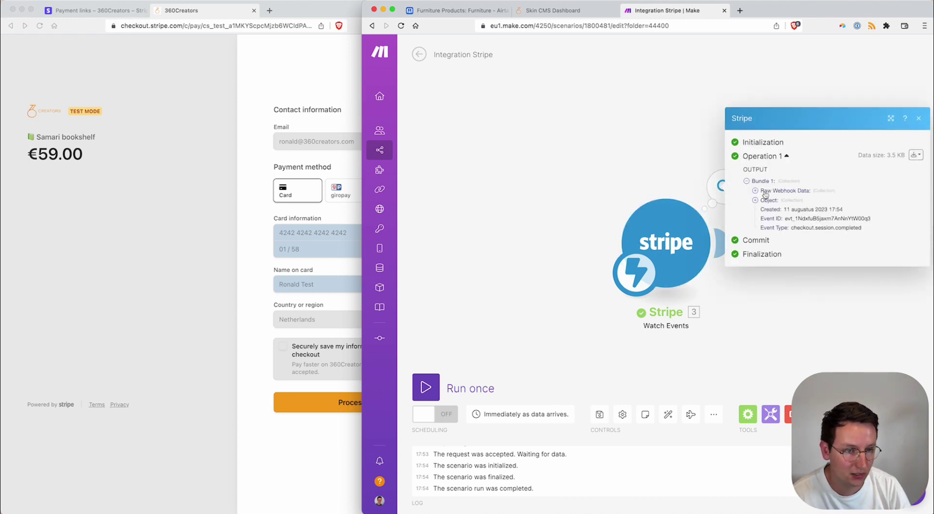
left_click(916, 154)
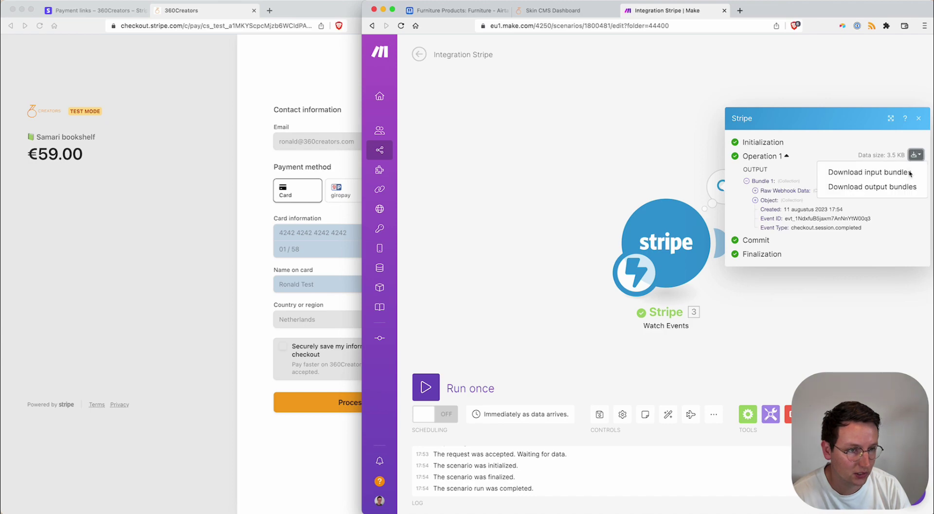
left_click(890, 191)
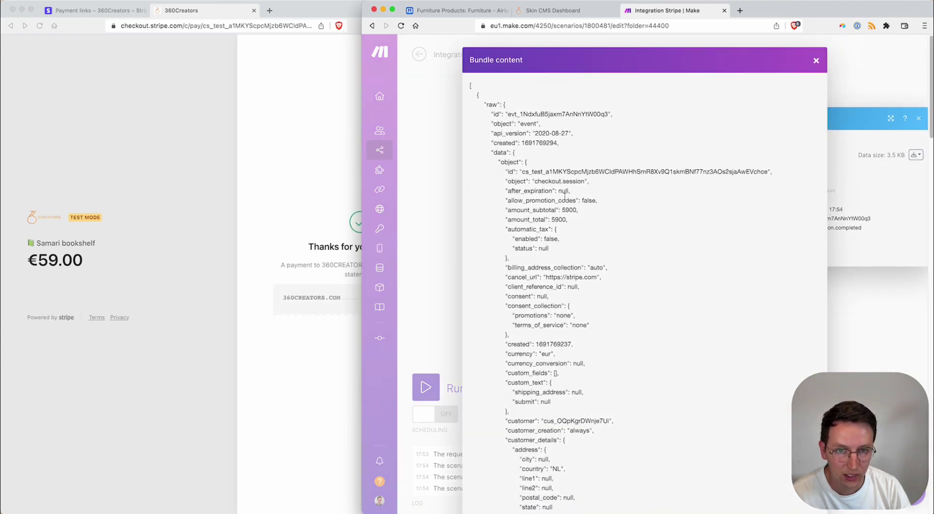
Search the bundle content for "airtable", inspect the airtable_record_id value in the metadata, and close the bundle content.
scroll(565, 196, "down", 10)
scroll(565, 196, "down", 7)
scroll(573, 238, "down", 10)
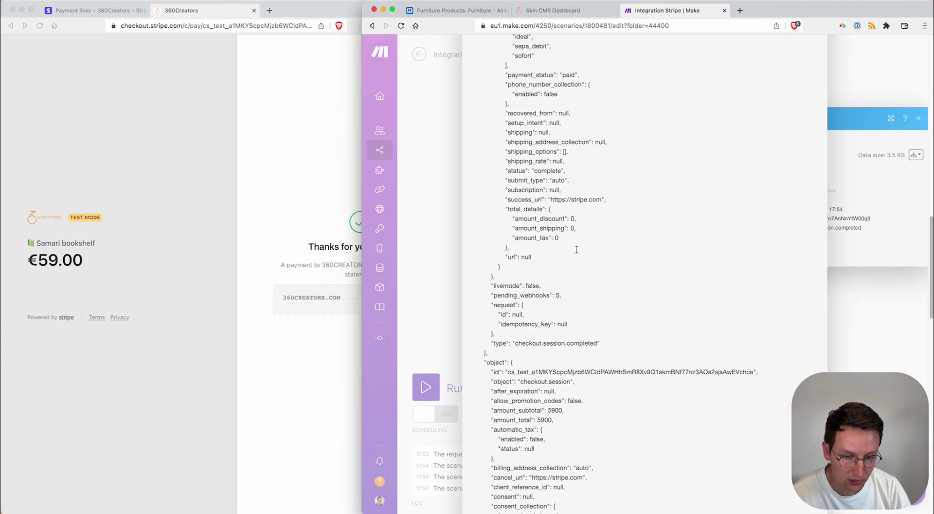
key("super+f")
type("airtable")
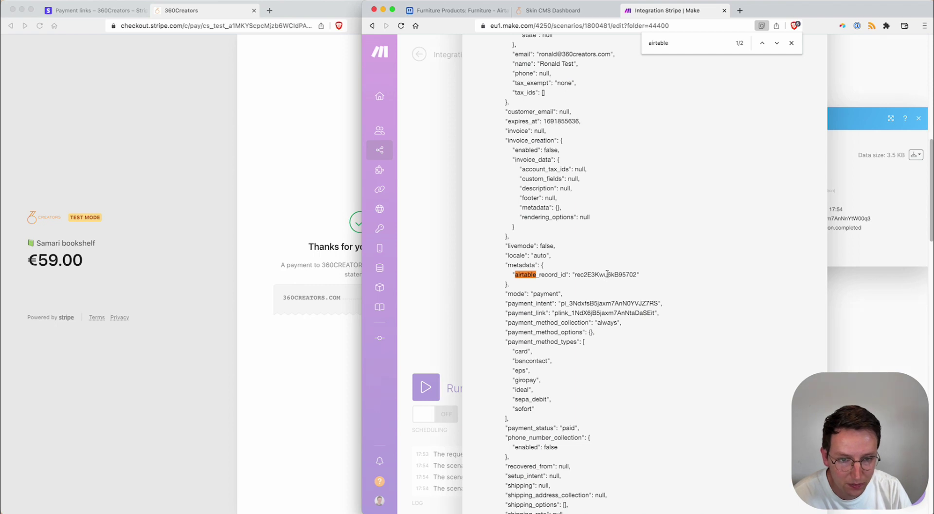
double_click(607, 274)
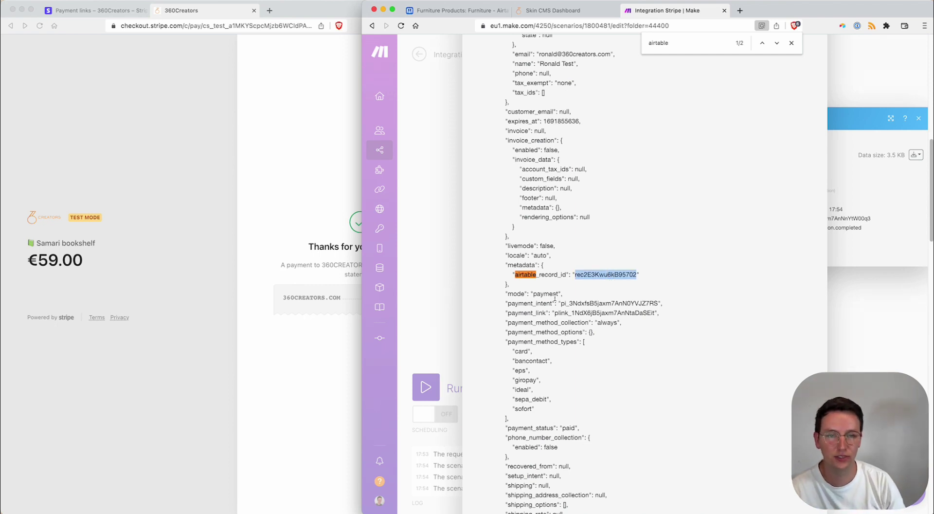
left_click(853, 306)
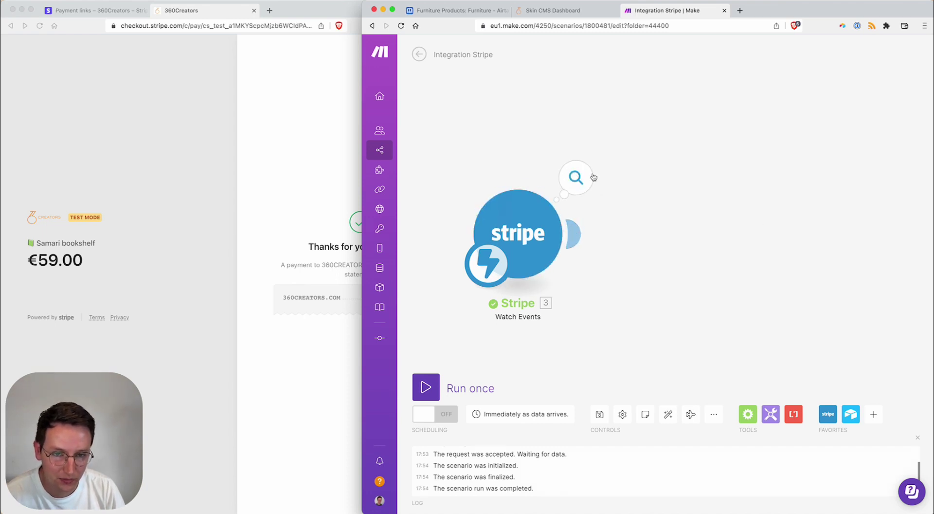
Add an Airtable Get a Record module after Stripe, using the Airtable Stripe tutorial connection, Furniture Products base and Furniture table.
left_click(575, 234)
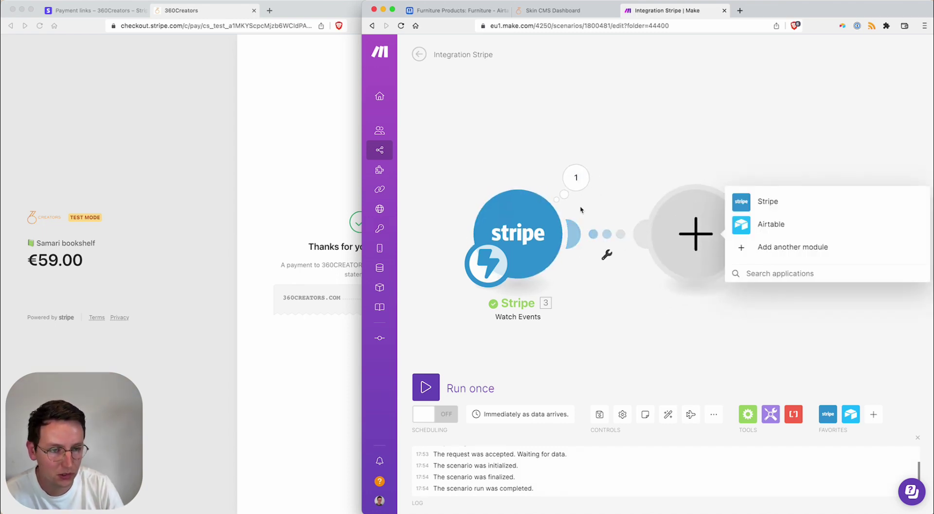
left_click(771, 226)
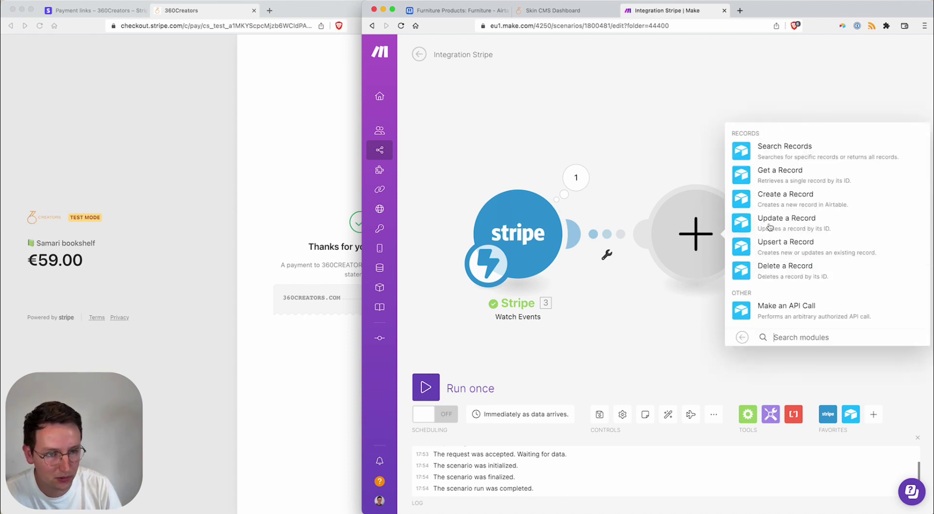
left_click(792, 176)
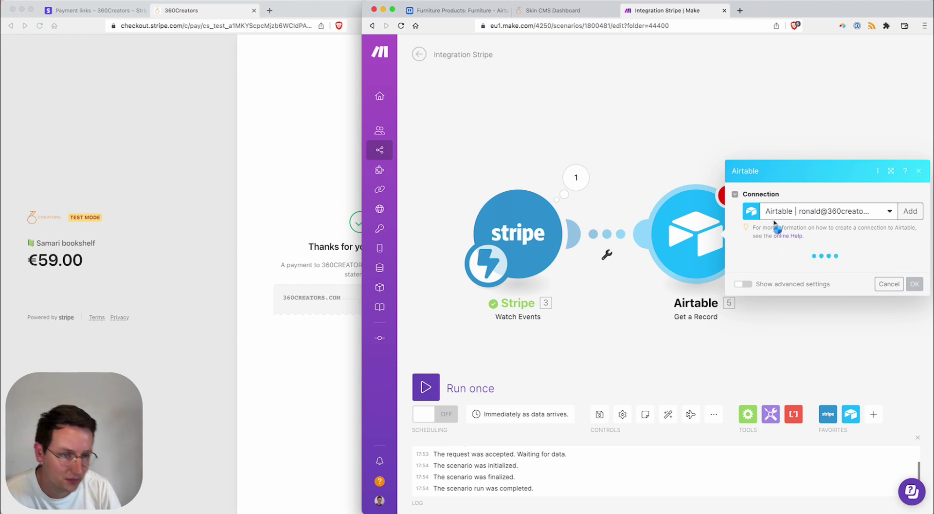
left_click(803, 270)
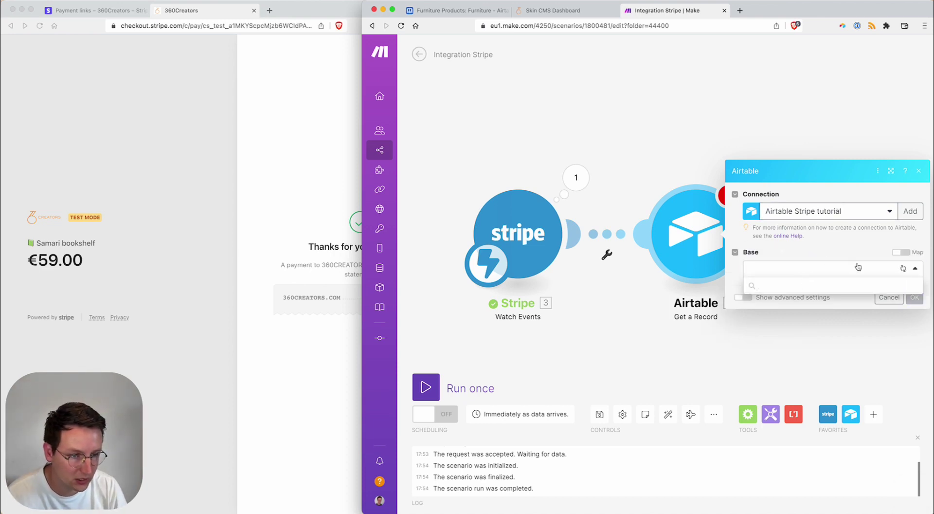
left_click(779, 287)
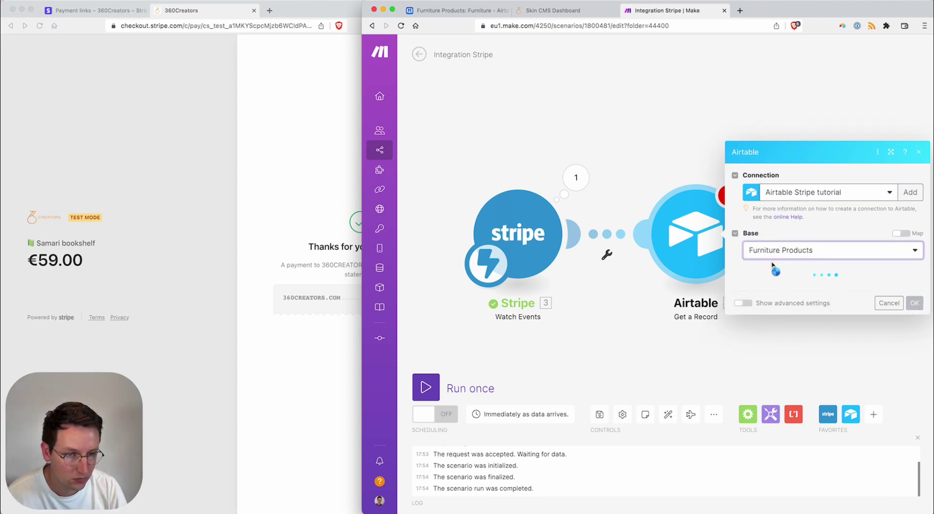
left_click(771, 287)
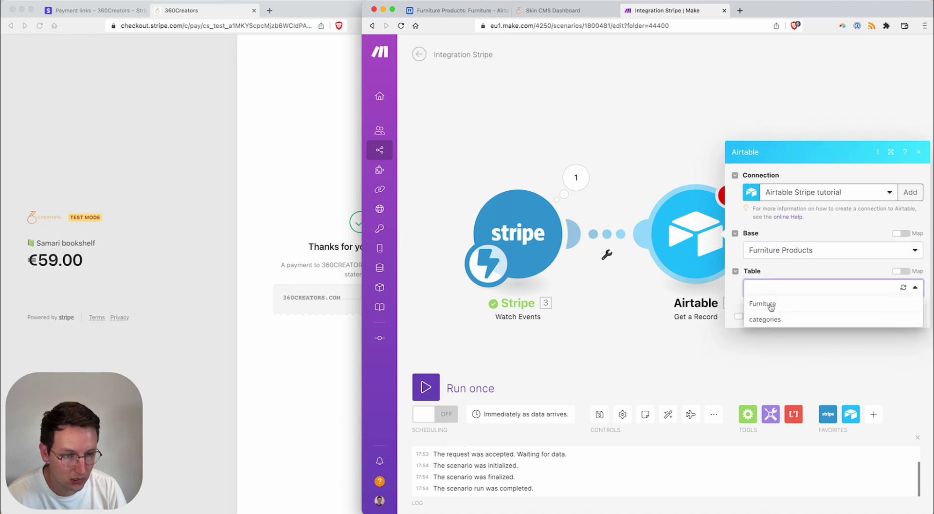
left_click(771, 305)
Search the mappable items for "record", map the Stripe metadata's airtable_record_id to Record ID, and save the Get a Record module.
left_click(772, 308)
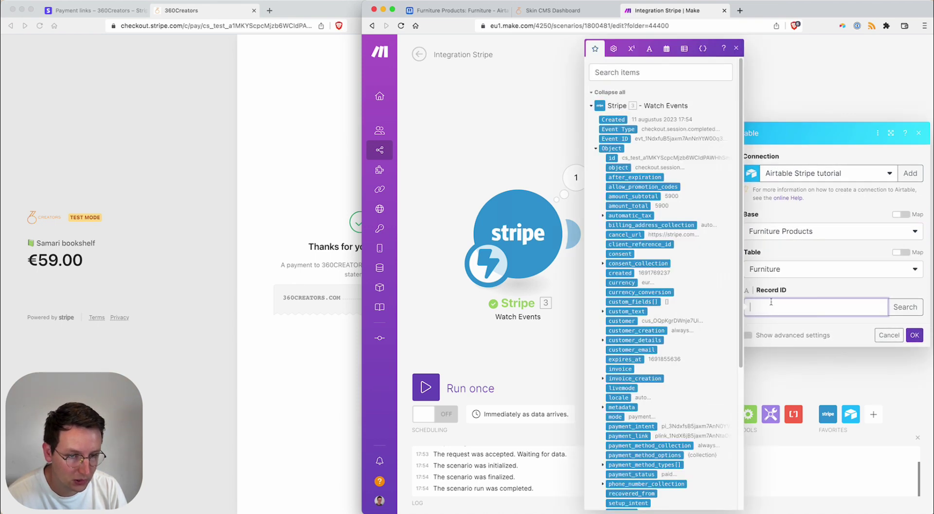
left_click(646, 74)
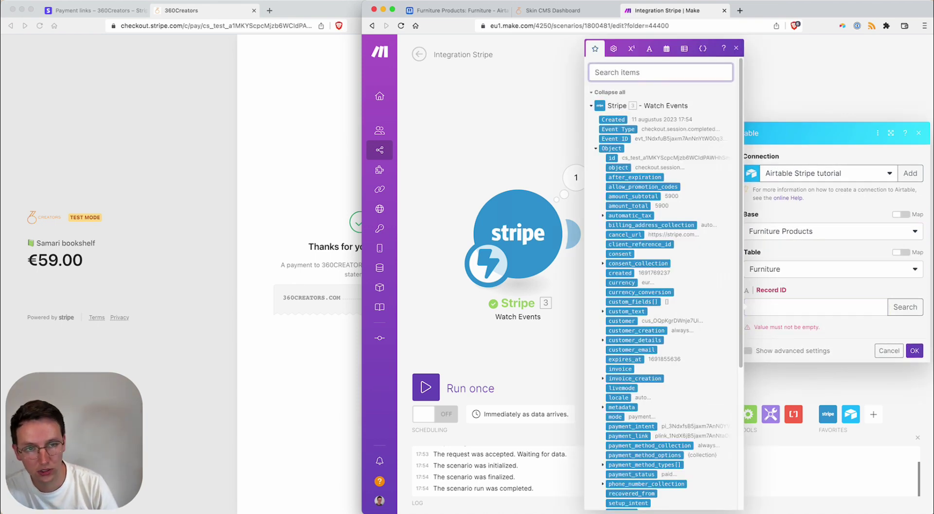
type("record")
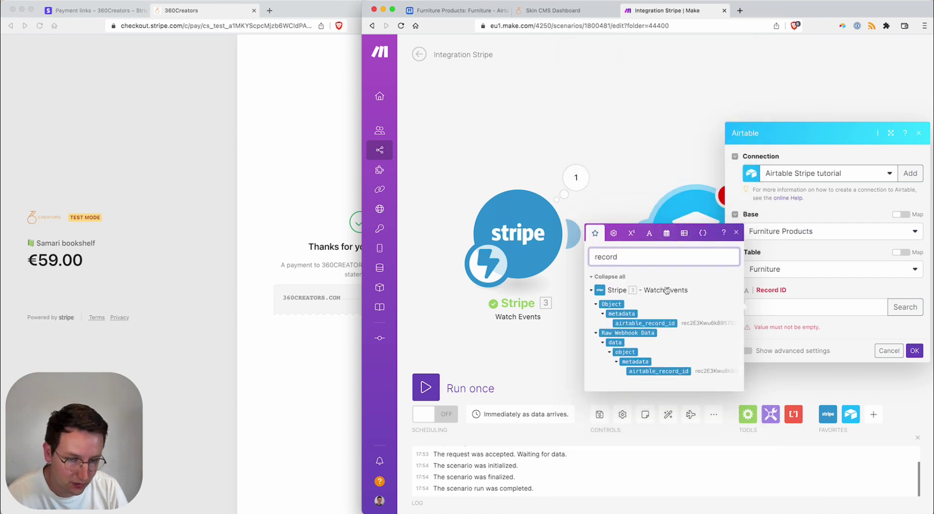
left_click(673, 322)
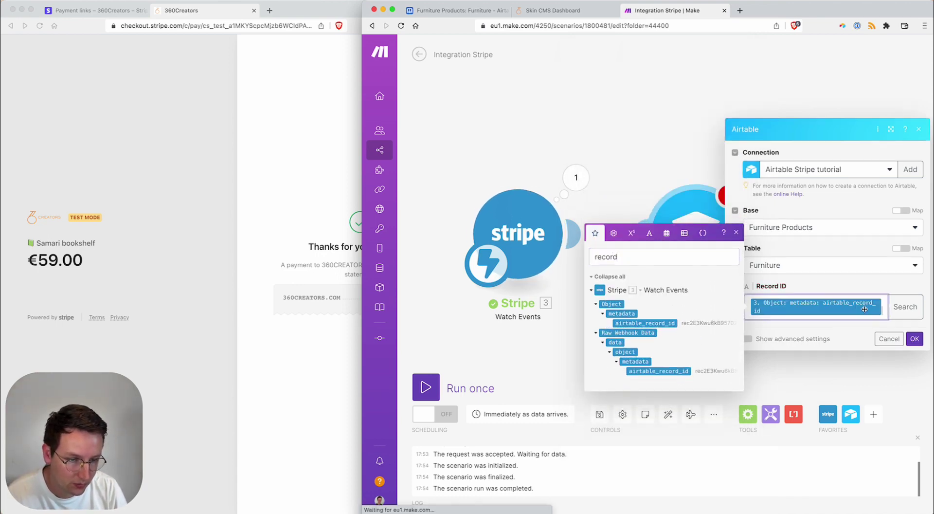
left_click(915, 339)
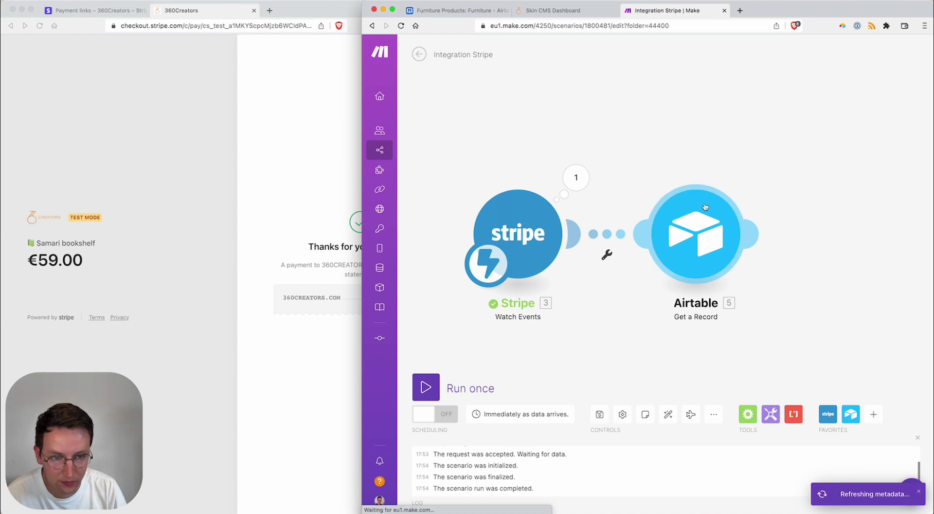
Try to run the whole scenario once.
right_click(721, 239)
left_click(645, 132)
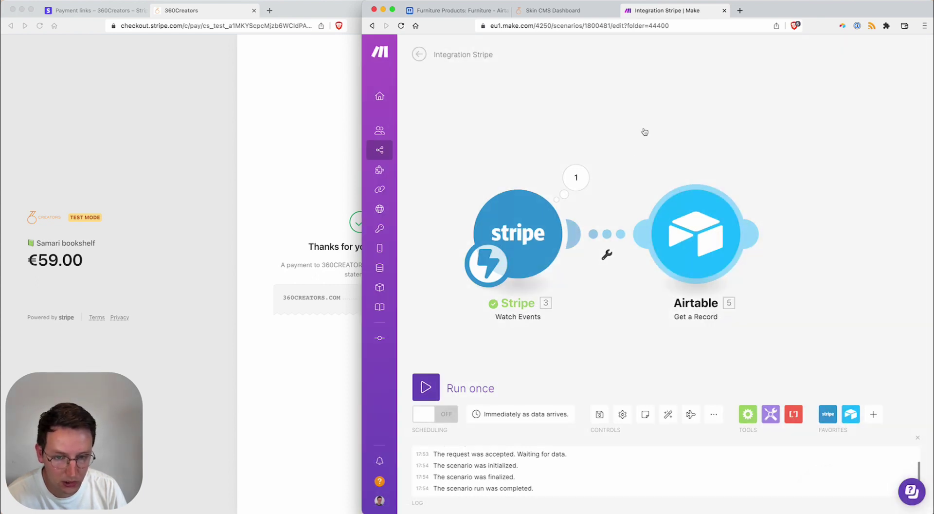
left_click(426, 388)
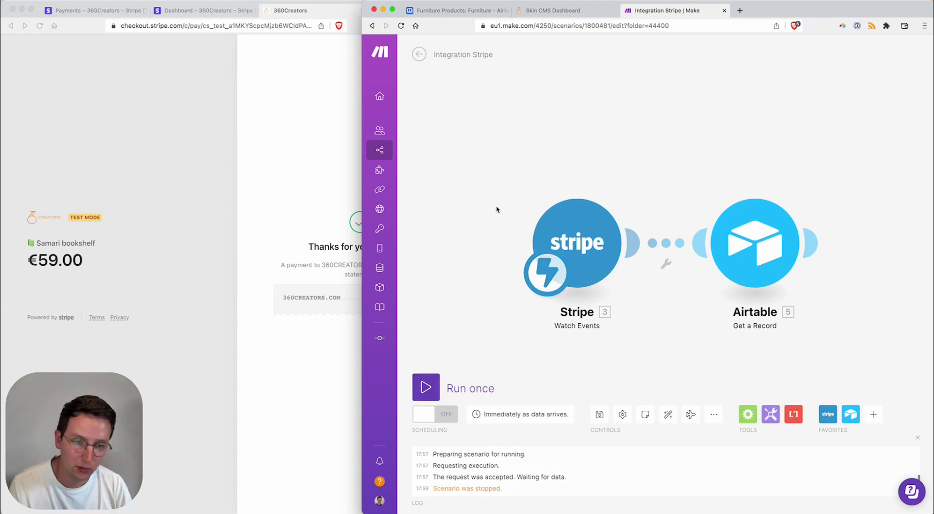
Start a run of only the Get a Record module and copy the Samari bookshelf's airtable_record_id from the Airtable Furniture table.
right_click(739, 257)
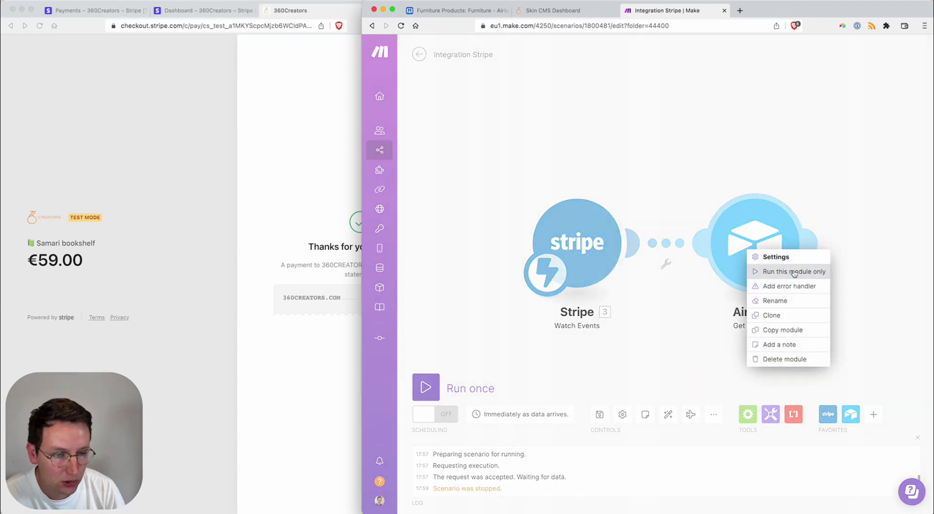
left_click(779, 271)
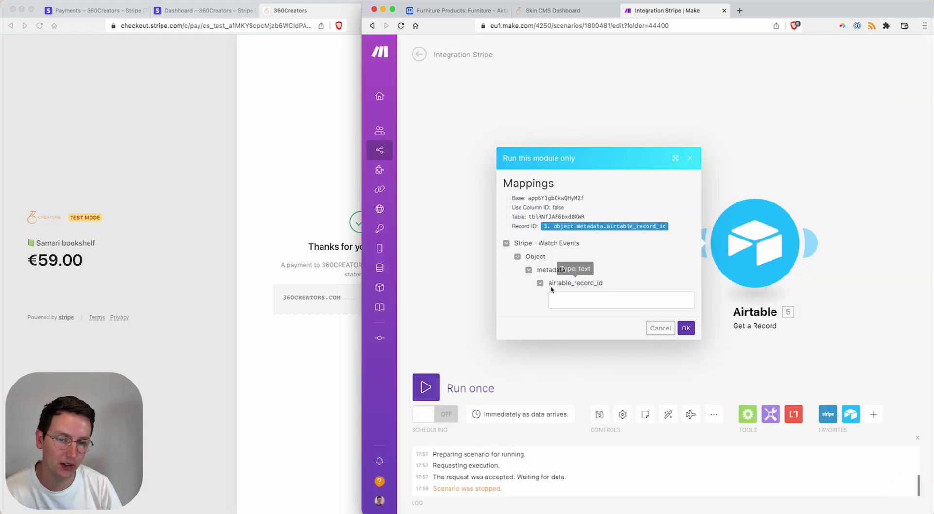
left_click(305, 118)
key("ctrl+shift+Tab")
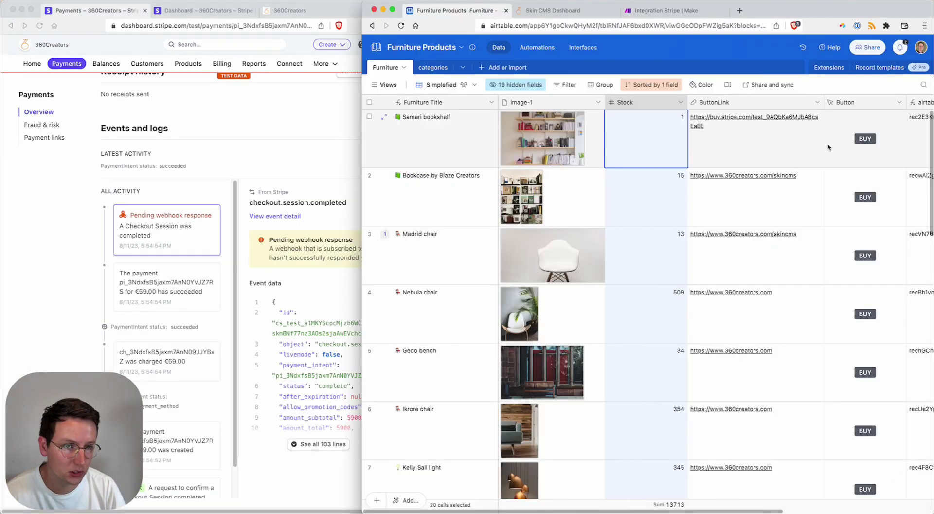
scroll(767, 141, "right", 5)
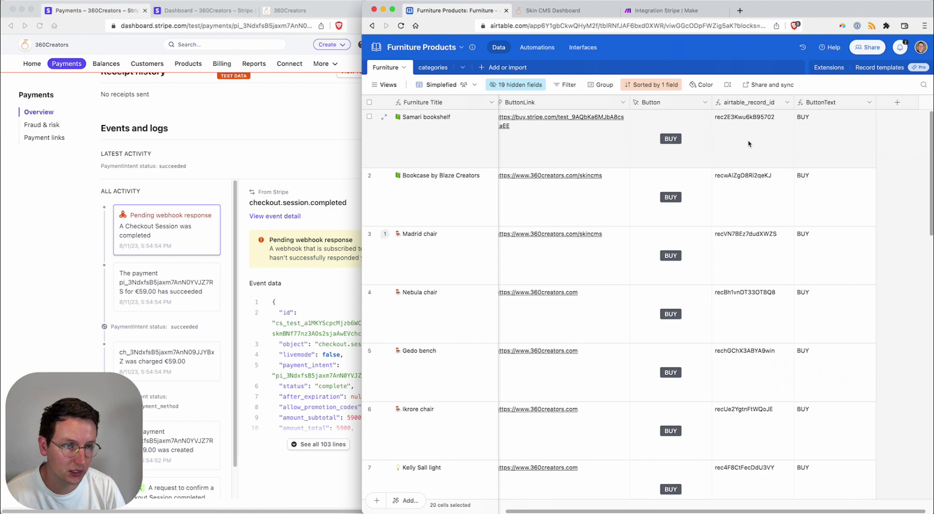
left_click(722, 138)
key("super+c")
Return to Make, paste the copied ID as the airtable_record_id value, and run the Get a Record module.
left_click(662, 10)
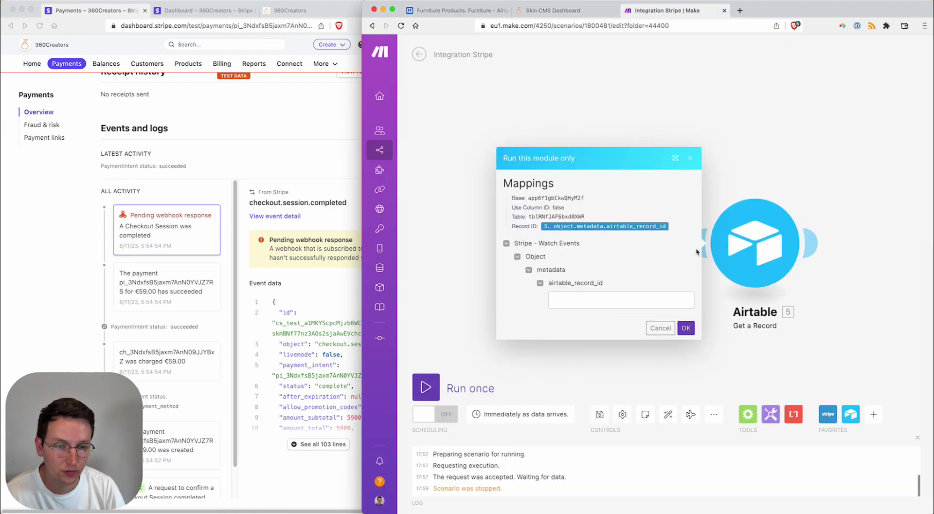
left_click(643, 300)
key("super+v")
left_click(686, 328)
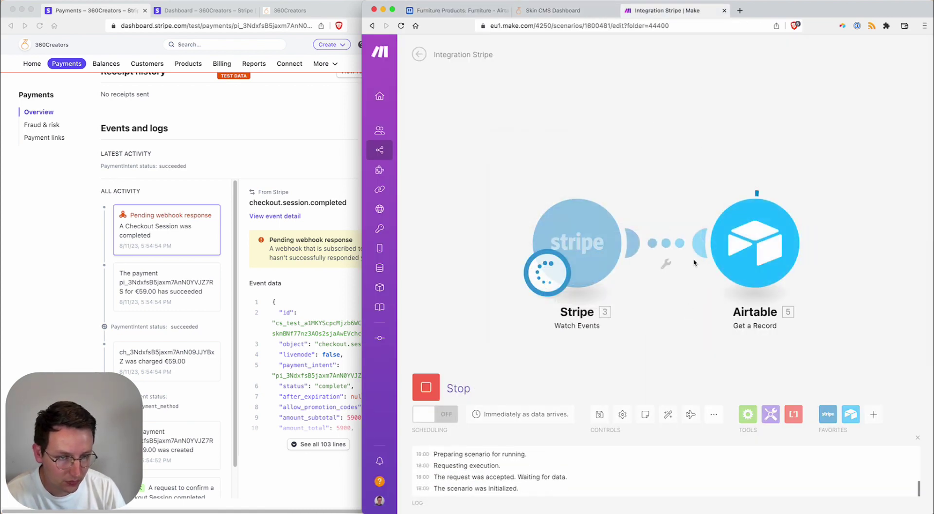
Inspect the input and output bundles of the Get a Record run, including the Stock field, and close them.
left_click(816, 192)
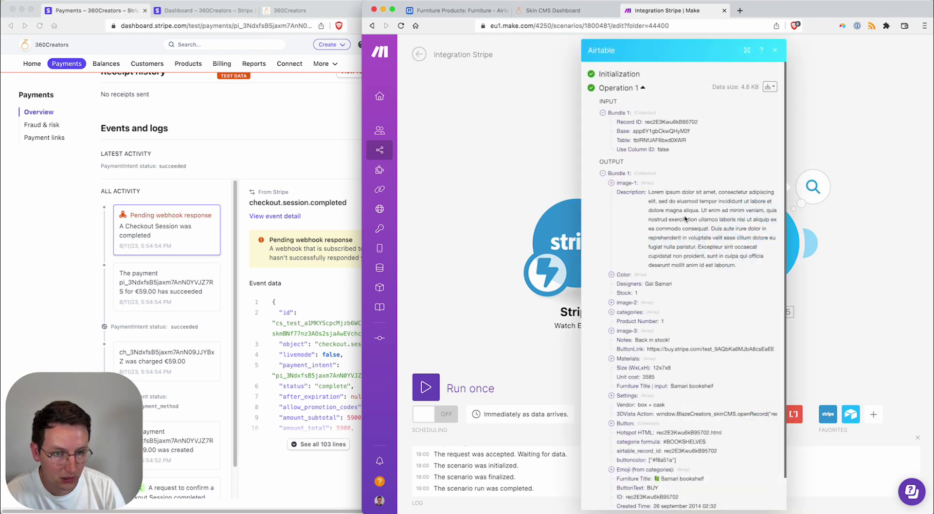
scroll(633, 204, "down", 2)
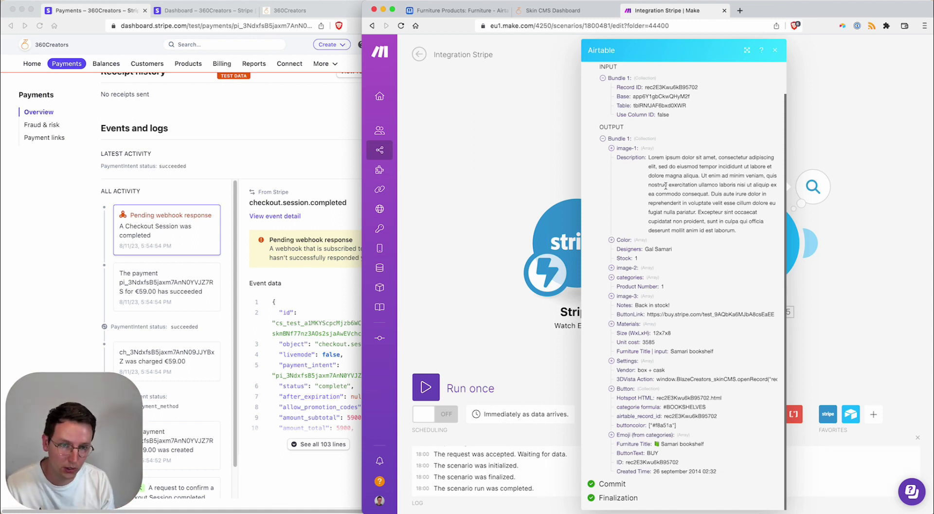
left_click(813, 176)
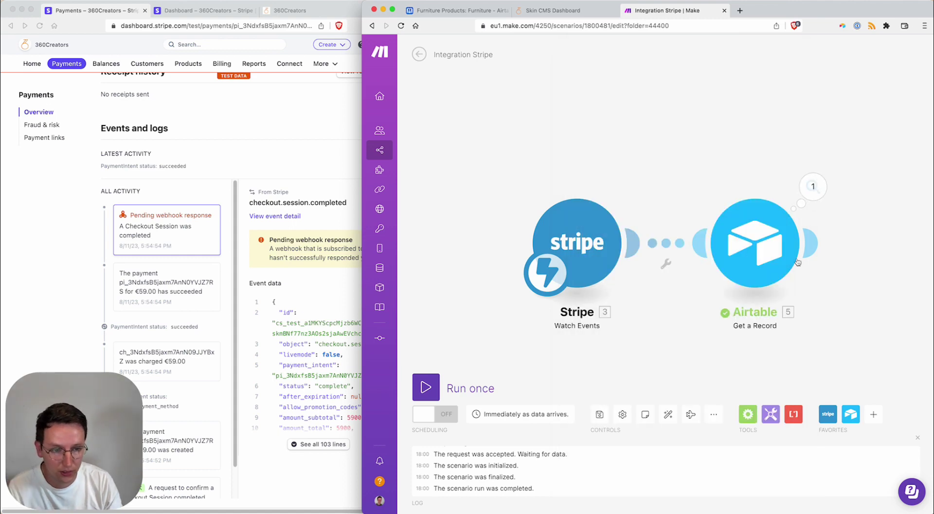
Add an Airtable Update a Record module after Get a Record, with the Furniture Products base and Furniture table.
left_click(809, 234)
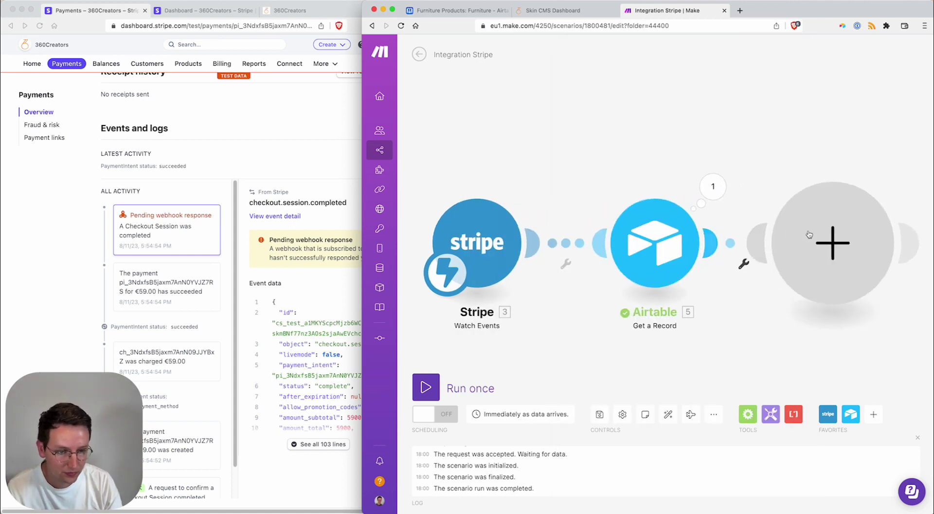
left_click(606, 233)
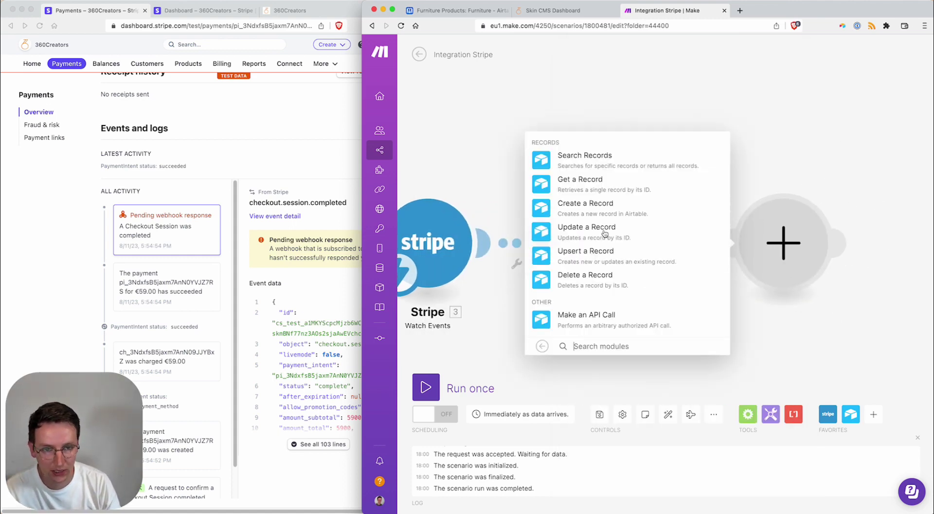
left_click(605, 233)
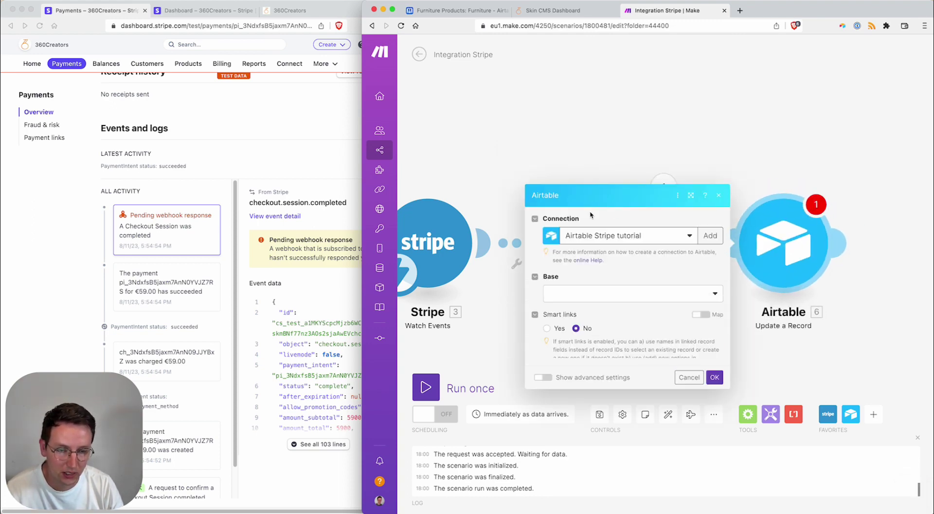
left_click(579, 234)
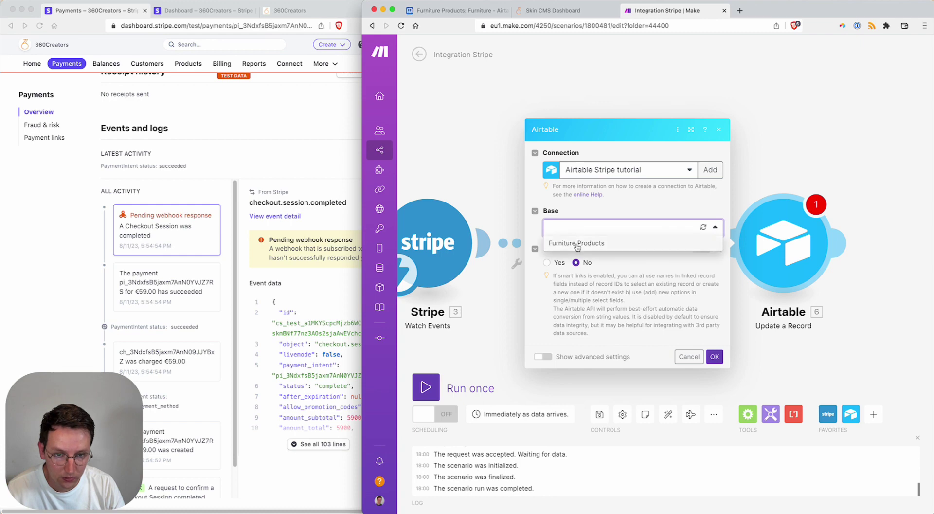
left_click(579, 245)
left_click(577, 246)
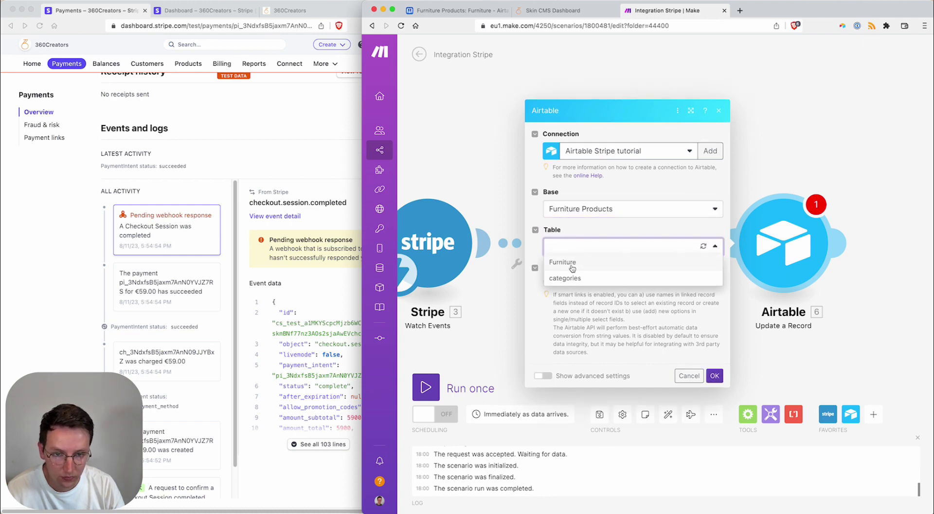
left_click(574, 266)
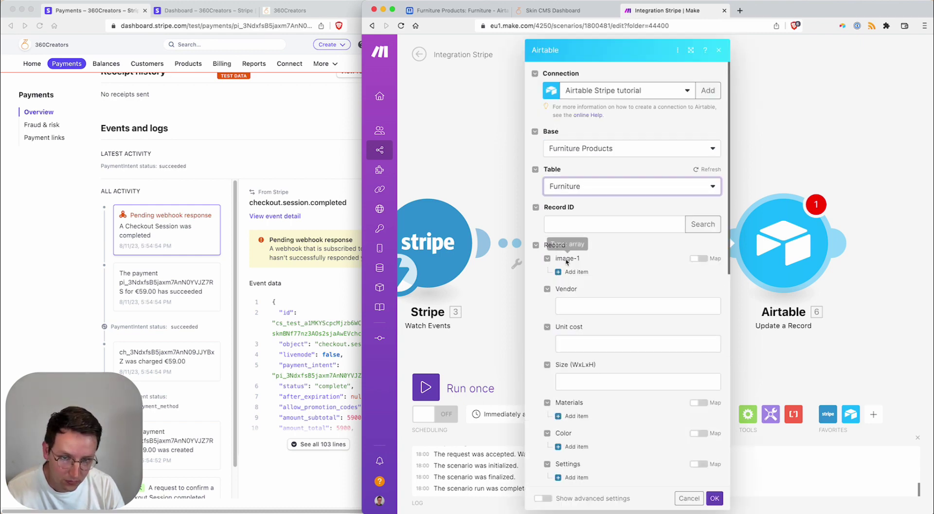
Search the mappable items for "rec" and map the Stripe metadata's airtable_record_id to the Update a Record module's Record ID.
left_click(587, 225)
left_click(720, 72)
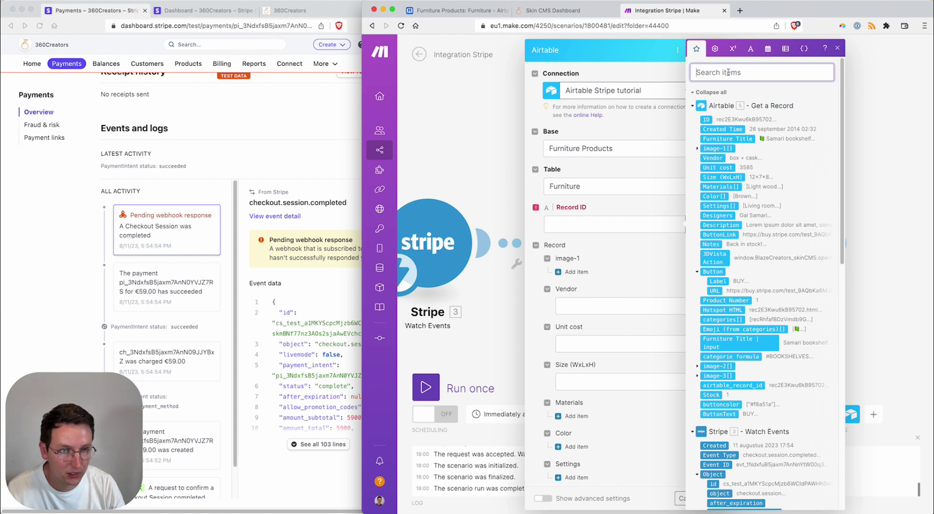
type("rec")
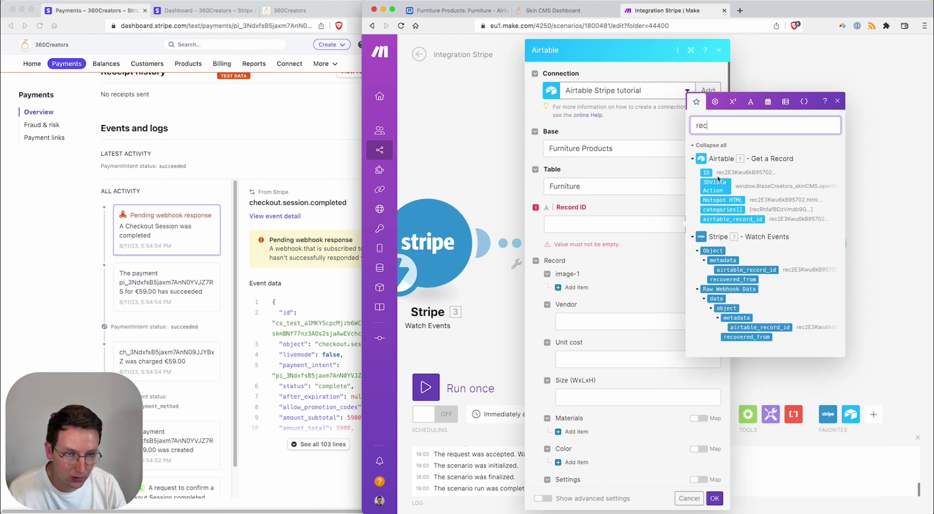
left_click(750, 268)
left_click(636, 248)
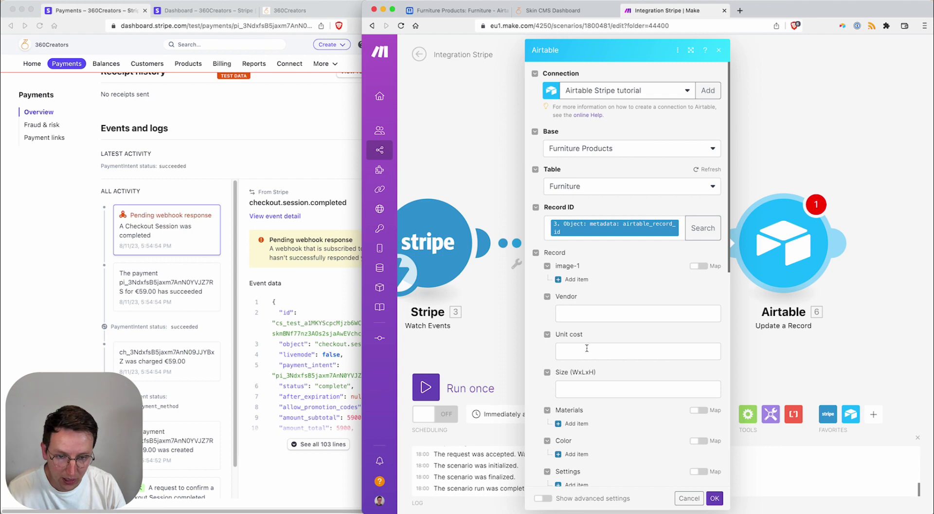
Search the mappable items for "stock" and map the Get a Record module's Stock value to the Update a Record Stock field.
scroll(606, 319, "down", 10)
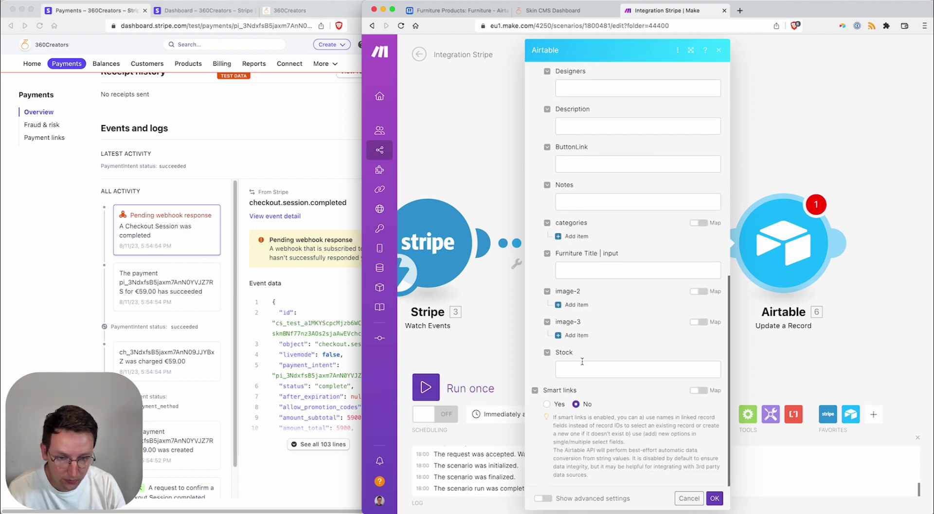
left_click(583, 366)
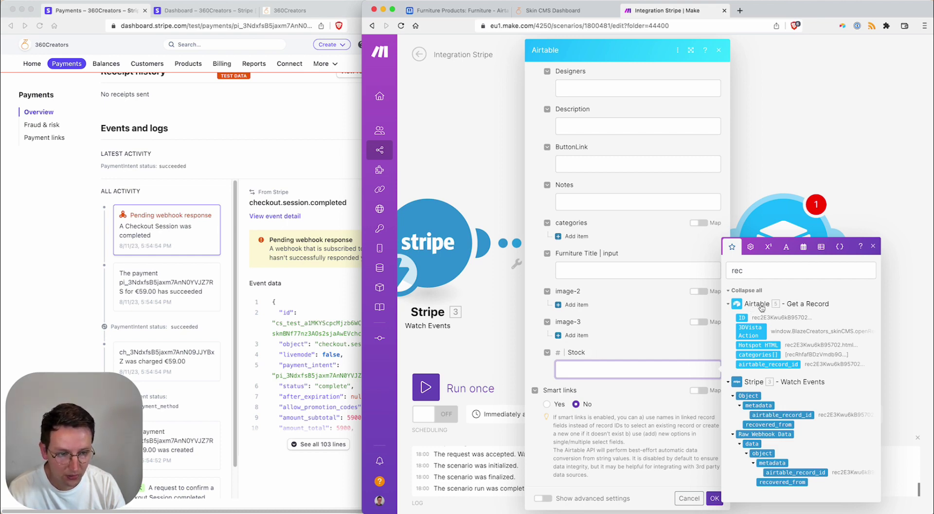
double_click(765, 271)
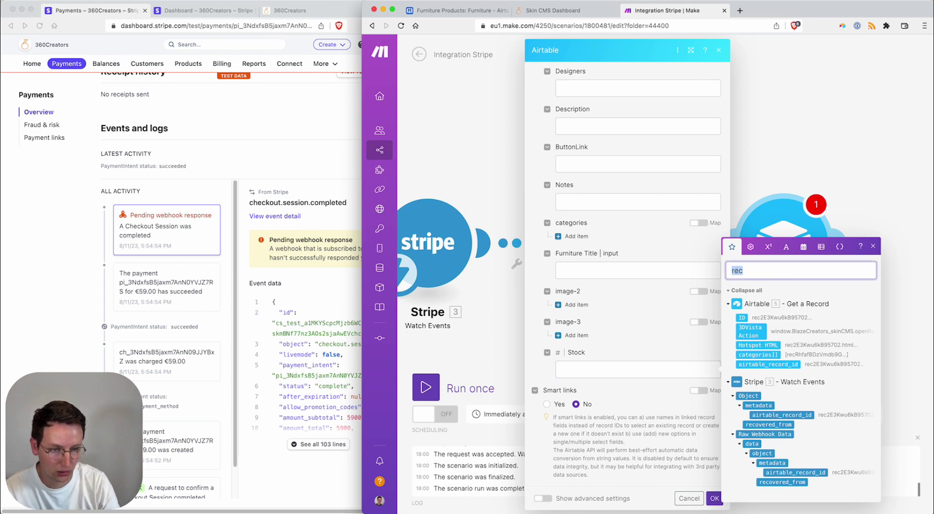
key("BackSpace")
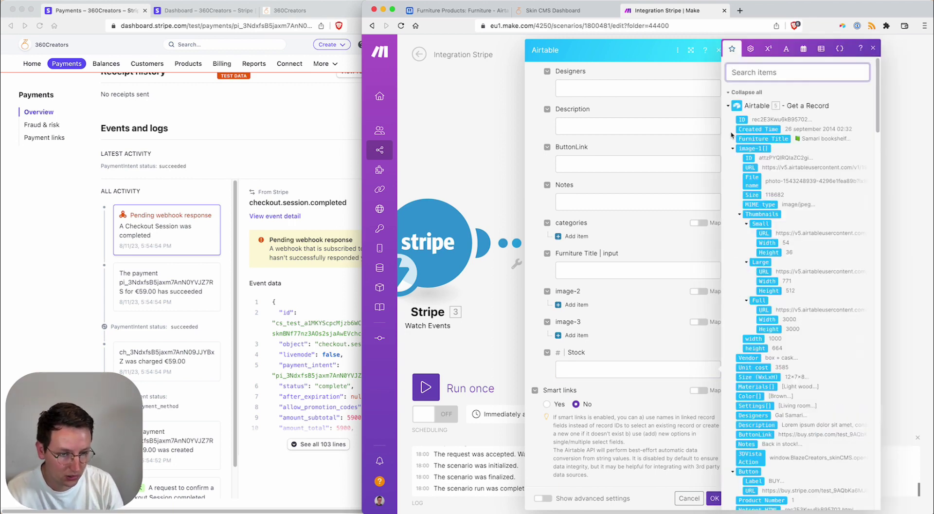
type("stock")
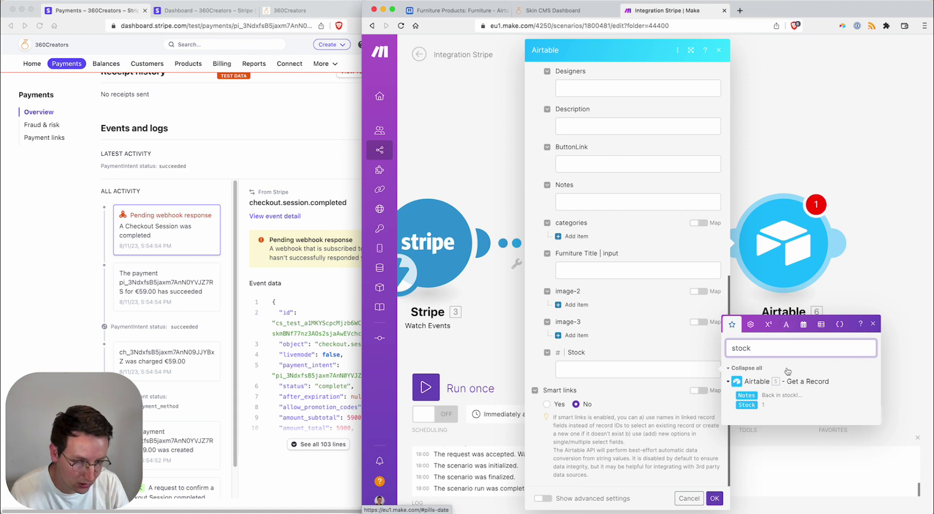
left_click(745, 405)
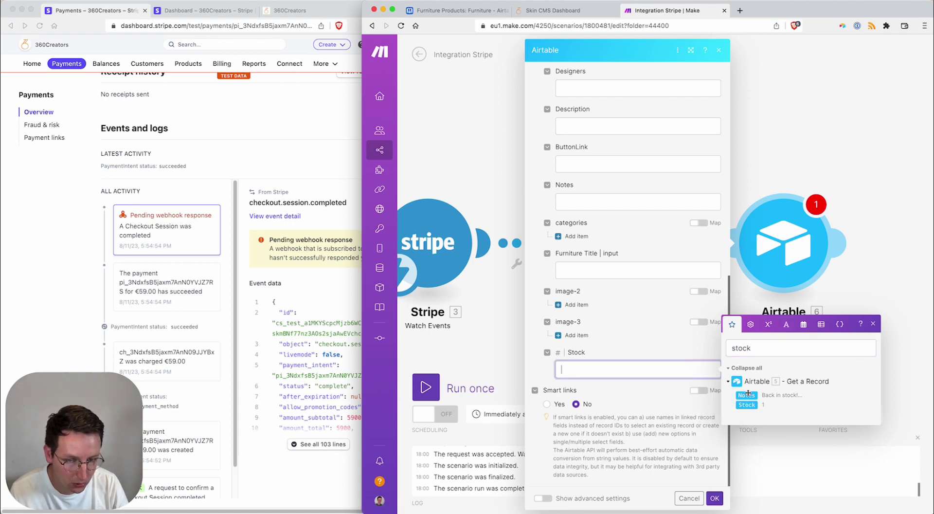
left_click_drag(751, 405, 603, 371)
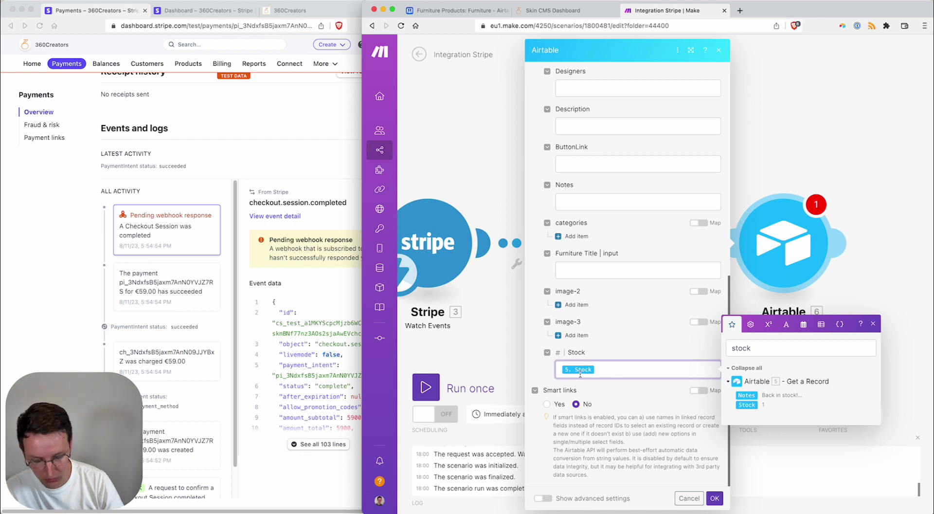
Subtract 1 from the mapped Stock value using the math minus operator and confirm the Update a Record settings.
left_click(769, 325)
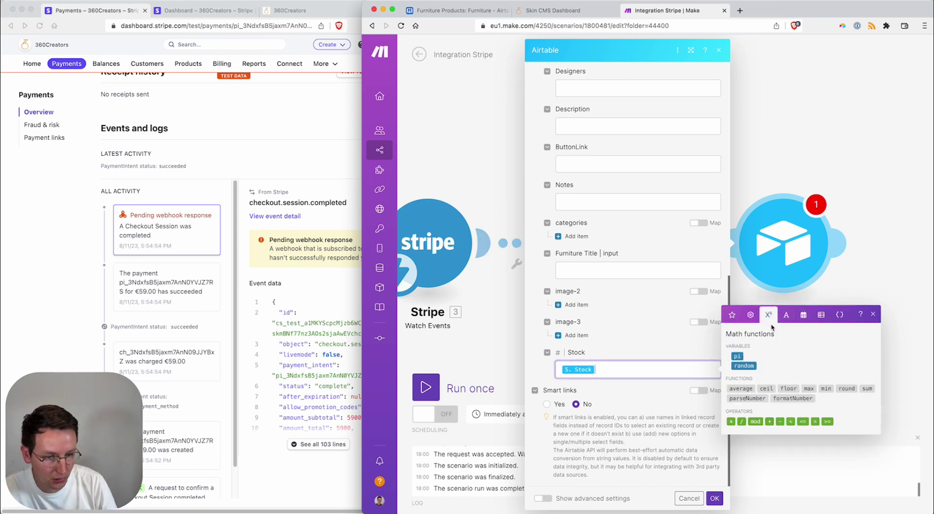
left_click(781, 421)
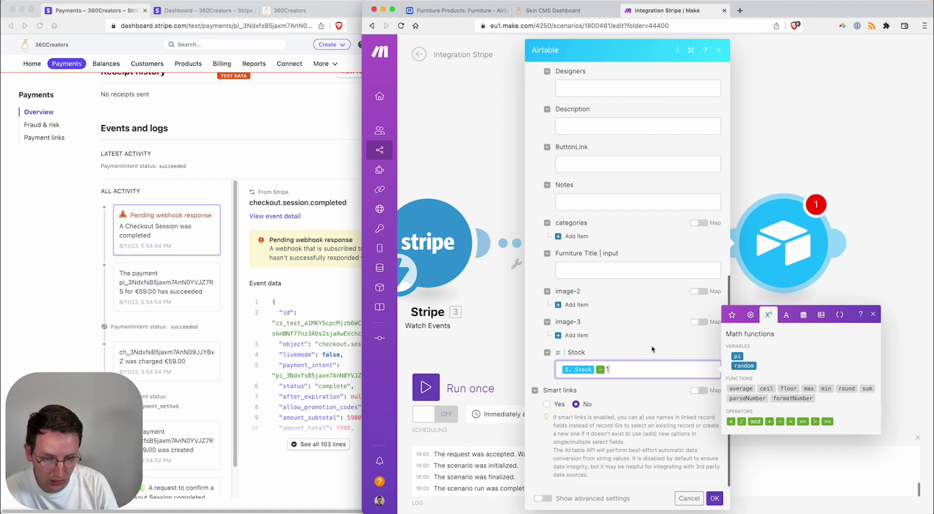
left_click(622, 357)
left_click(715, 498)
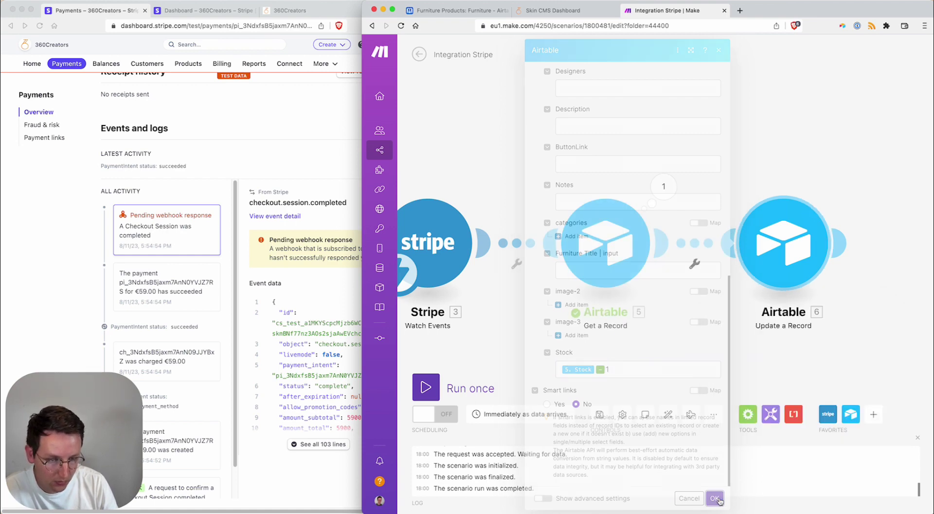
Prepare a run of only the Update a Record module with airtable_record_id rec2E3Kwu6kB95702 and Stock 1.
right_click(785, 259)
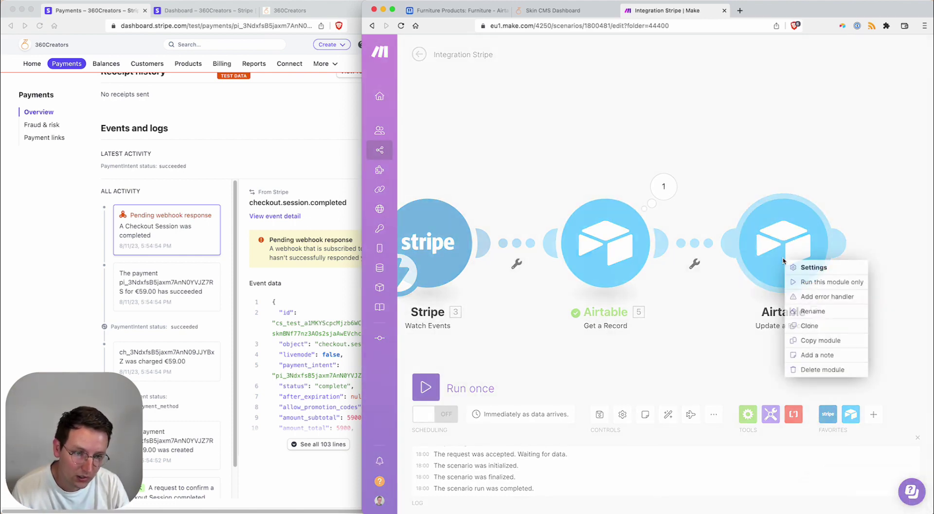
left_click(833, 283)
left_click(631, 285)
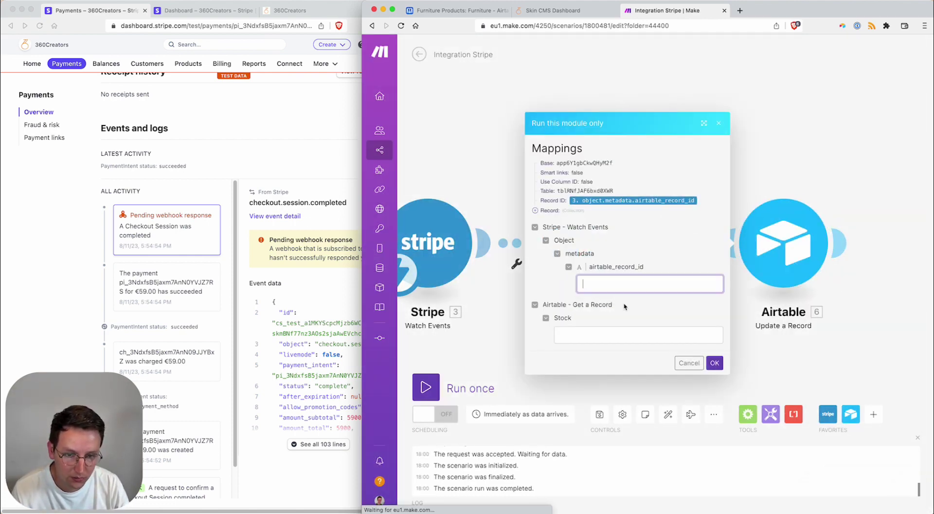
type("rec2E3Kwu6kB95702")
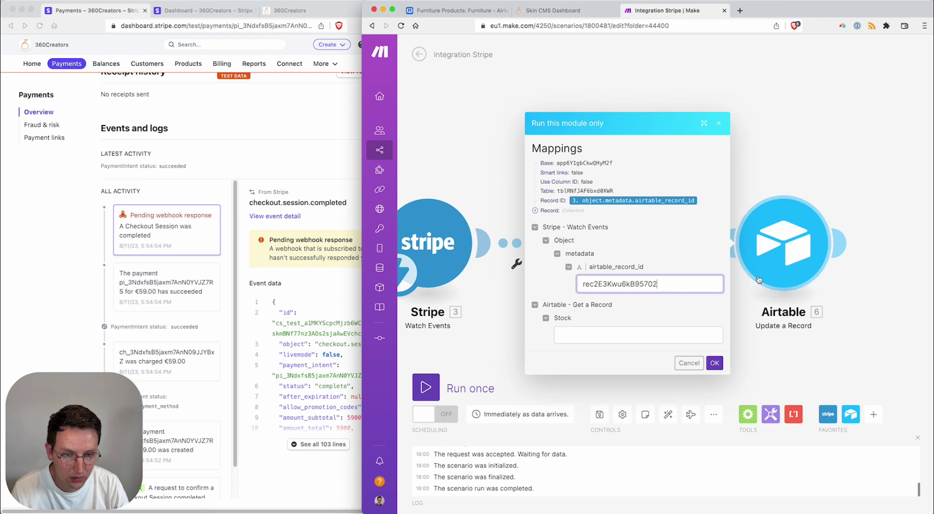
left_click(595, 332)
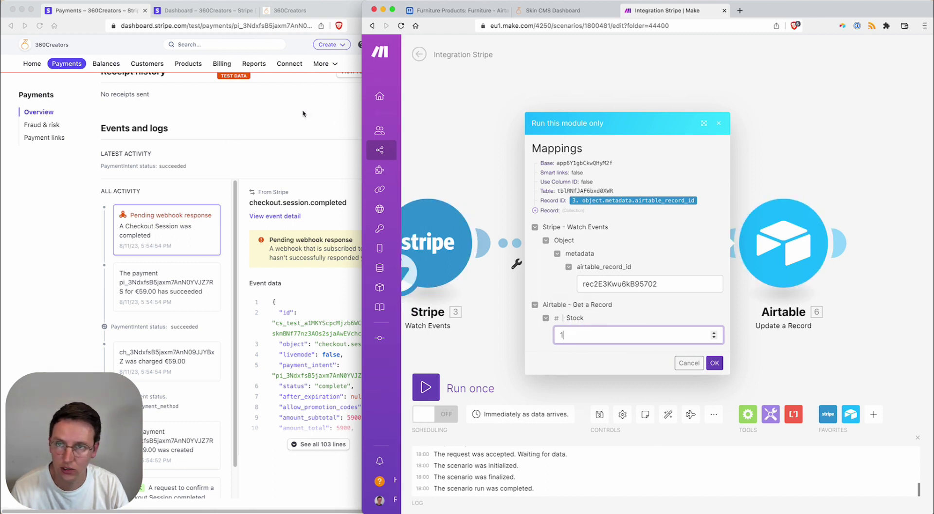
Move the Airtable Furniture Products tab into the Stripe browser window and show the Stock column.
left_click(260, 123)
left_click(523, 56)
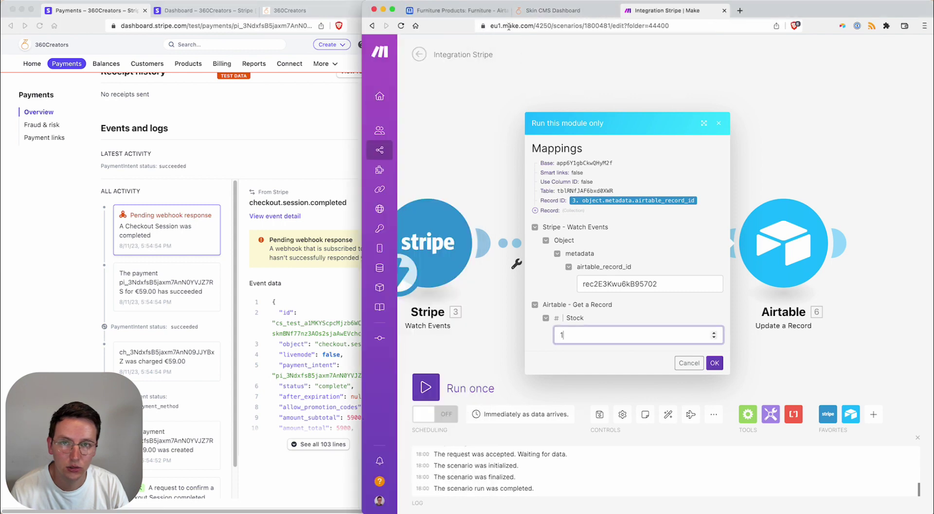
left_click_drag(458, 11, 385, 10)
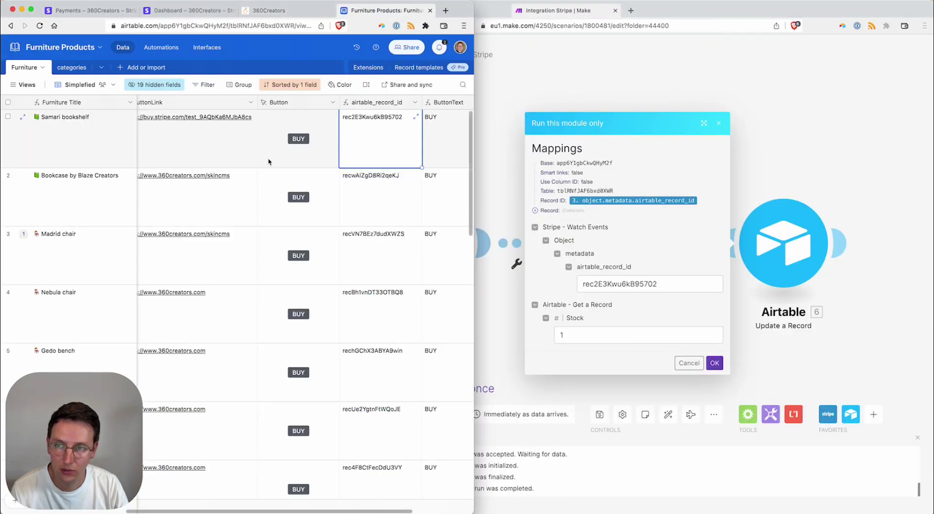
scroll(271, 151, "left", 5)
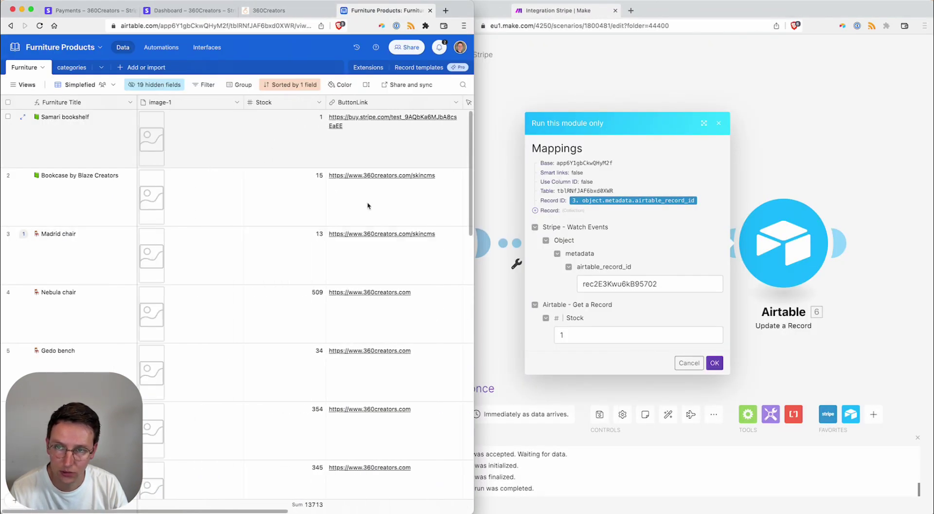
Return to the Make window and run the Update a Record module with the entered values.
left_click(618, 316)
left_click(657, 335)
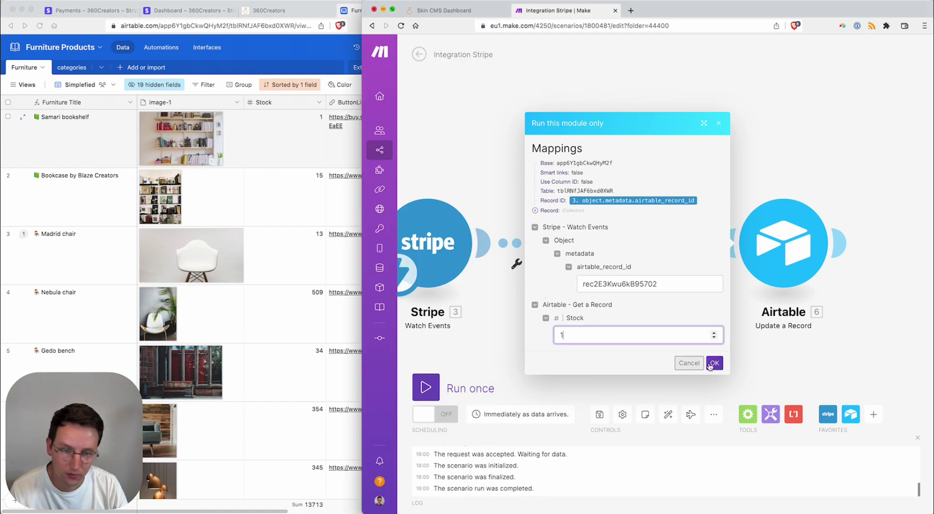
left_click(714, 363)
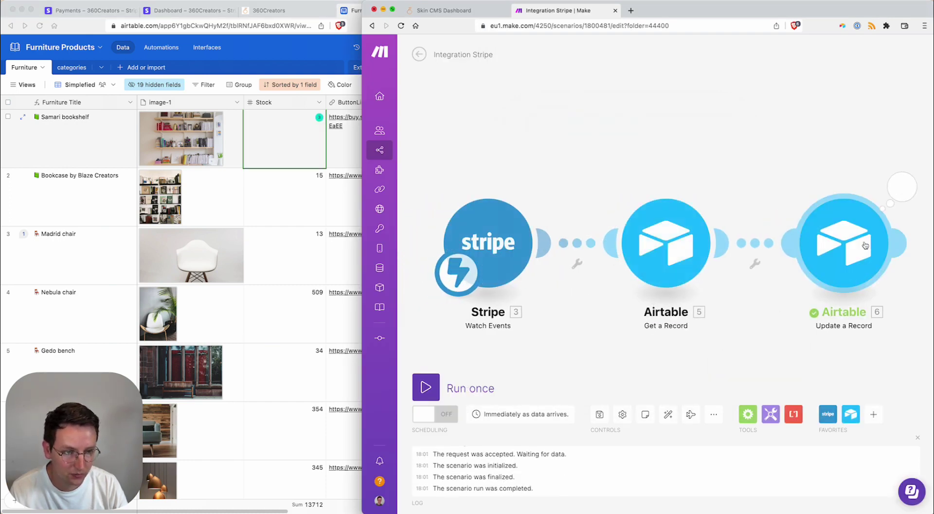
Check the Samari bookshelf's Stock and ButtonText values in the Airtable Furniture table.
left_click(297, 215)
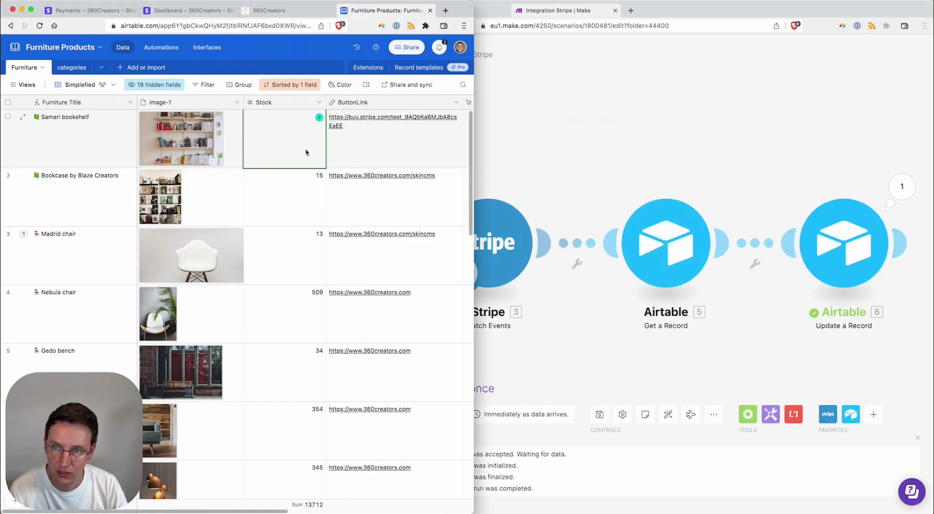
left_click(320, 208)
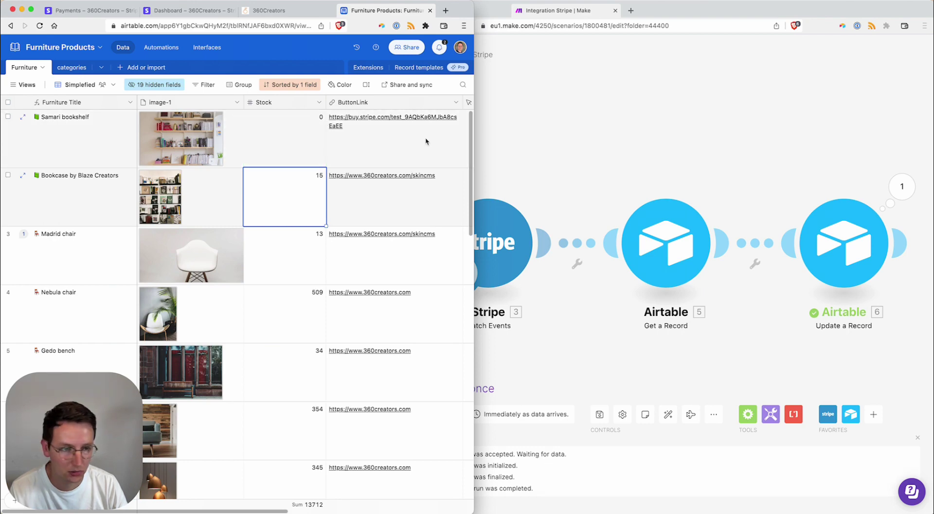
left_click(795, 148)
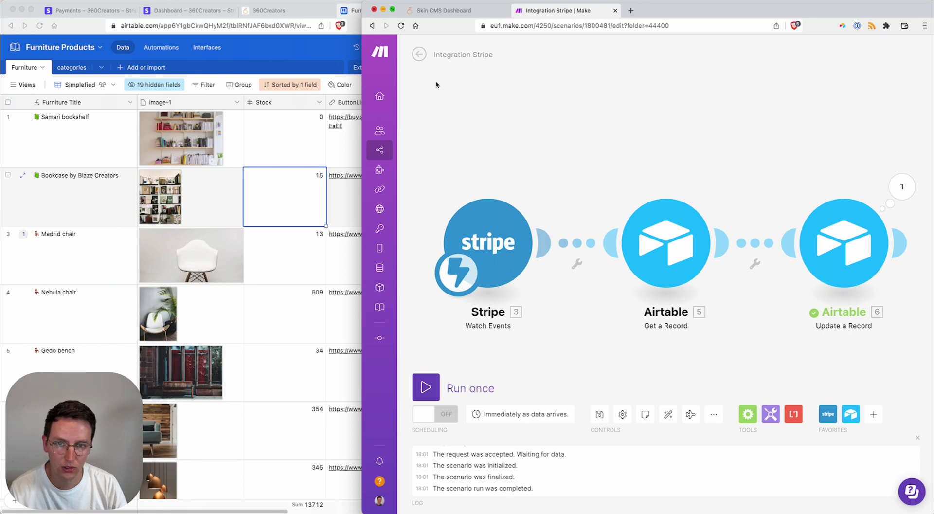
left_click(266, 142)
left_click(294, 137)
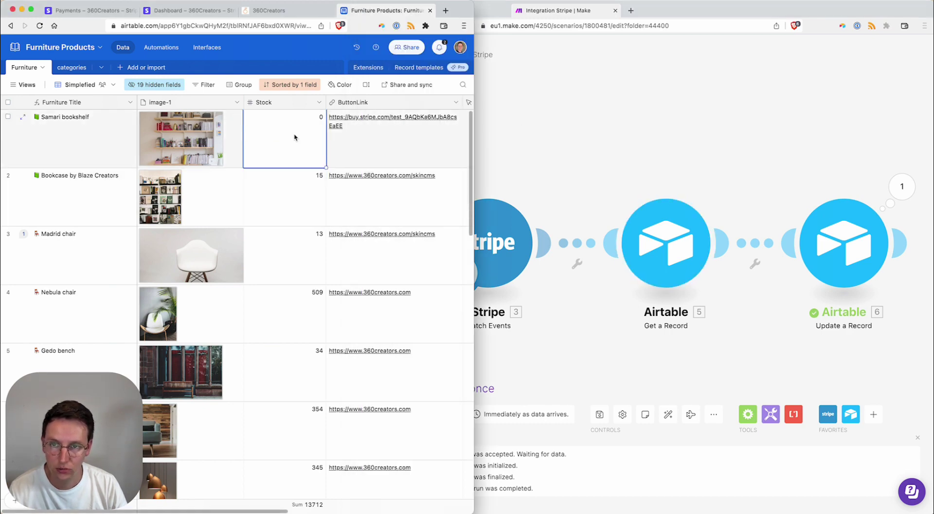
scroll(294, 138, "right", 5)
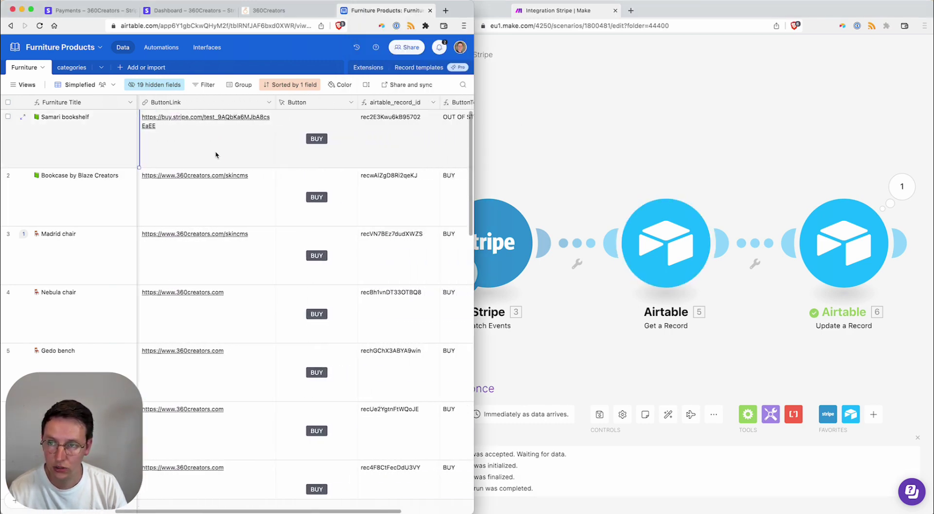
scroll(337, 145, "right", 3)
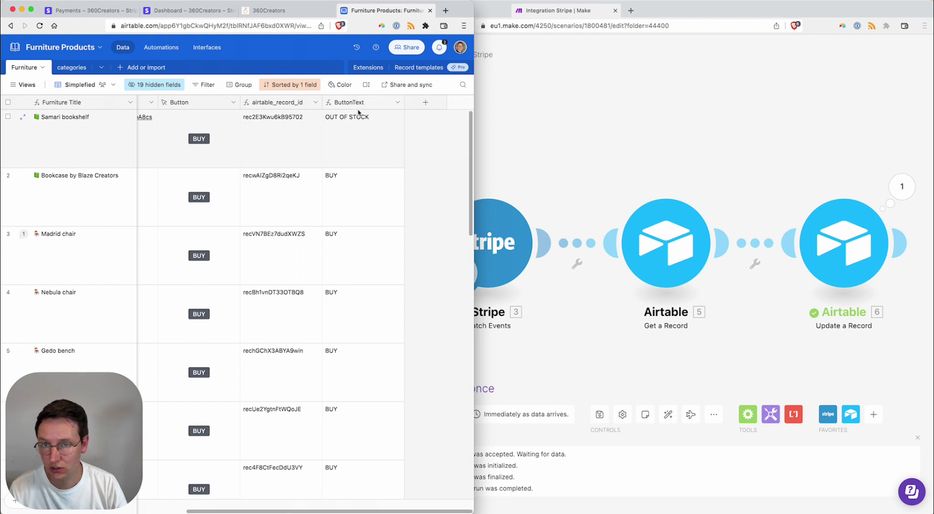
Move the ButtonText column between the Stock and ButtonLink columns.
scroll(336, 131, "left", 8)
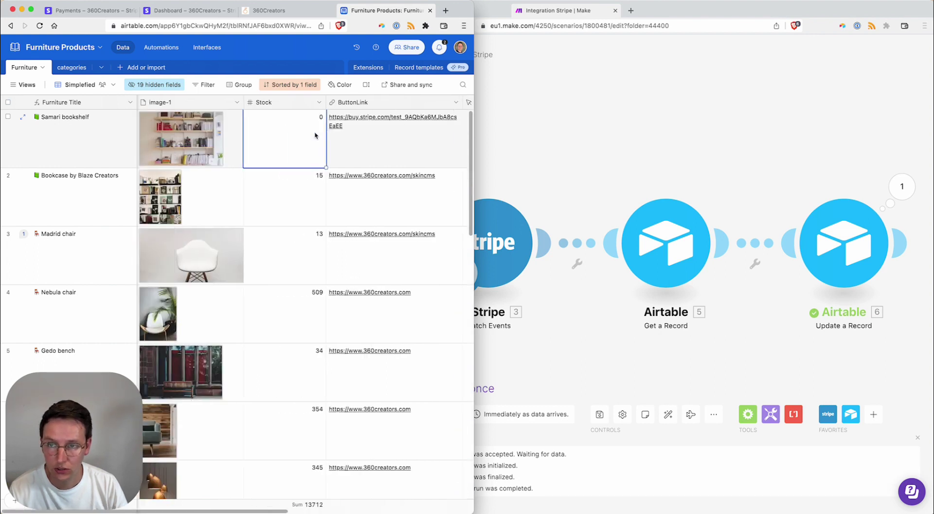
scroll(340, 126, "right", 8)
left_click_drag(359, 103, 332, 103)
Set the Samari bookshelf's Stock to 1 and check its ButtonText.
left_click(311, 144)
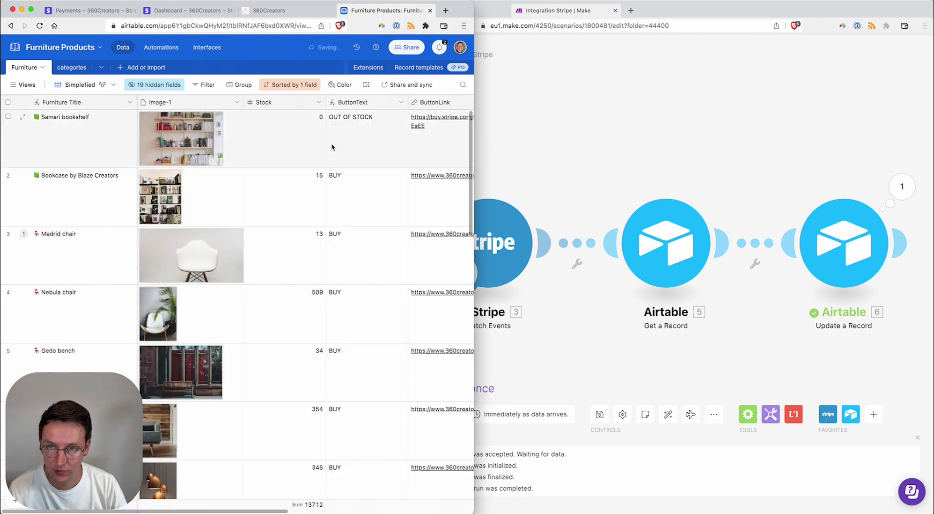
type("1")
left_click(413, 153)
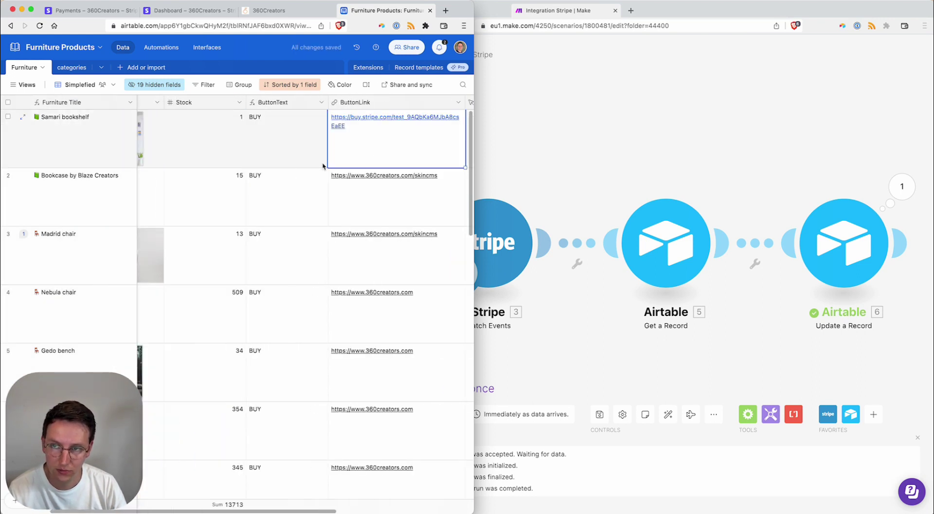
left_click(278, 158)
left_click(212, 152)
Switch to Make, save the scenario, then rename it "Stripe checkout tutorial skincms" and save again.
left_click(627, 155)
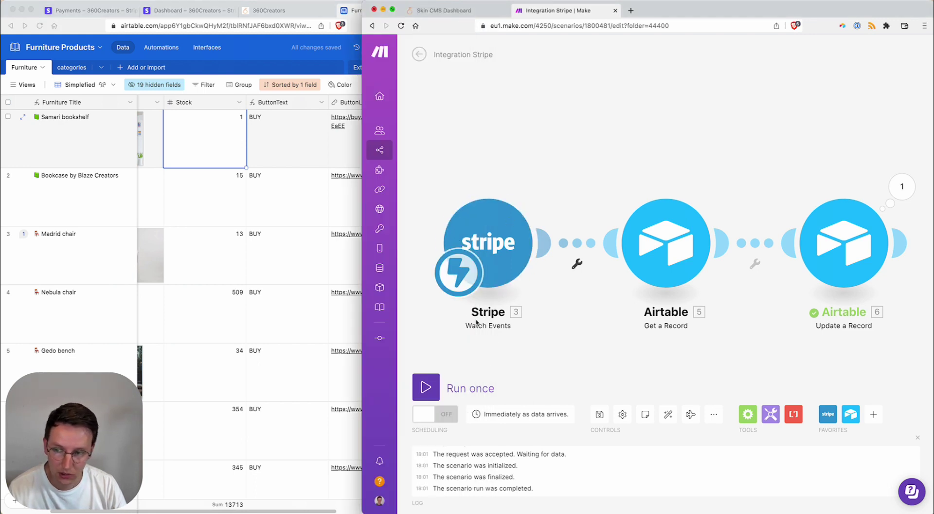
left_click(600, 414)
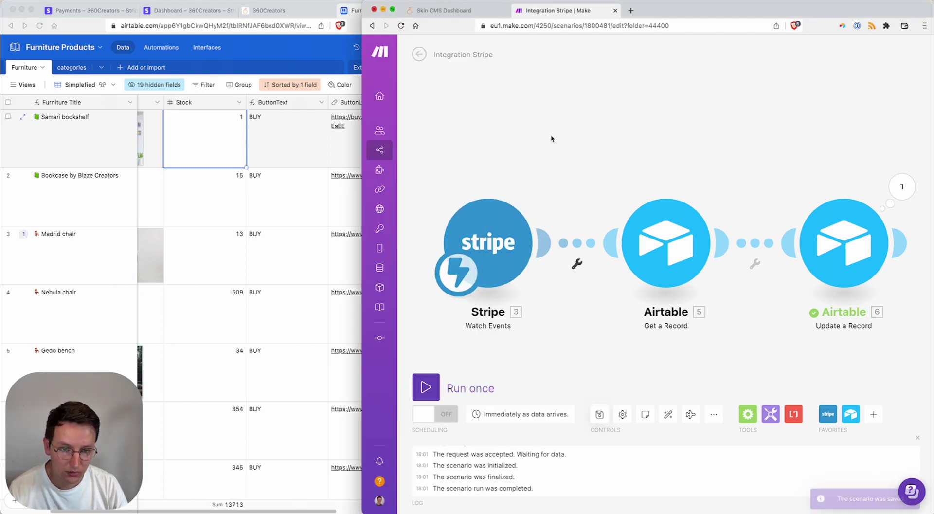
left_click(459, 55)
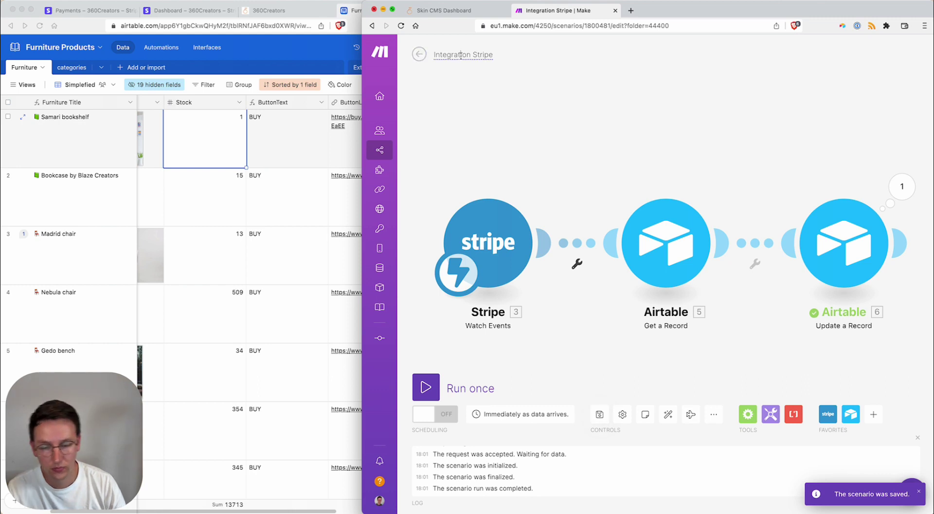
key("super+a")
key("BackSpace")
type("Stripe")
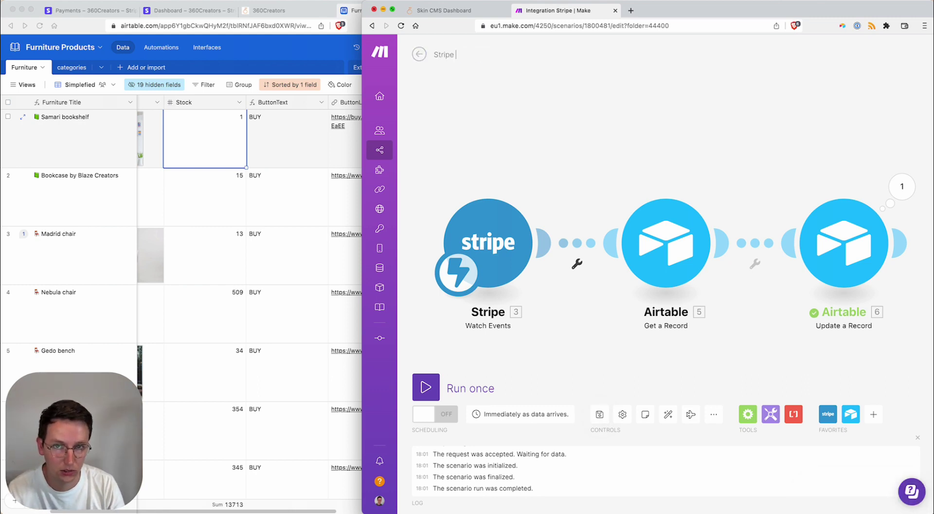
type(" checkout tu")
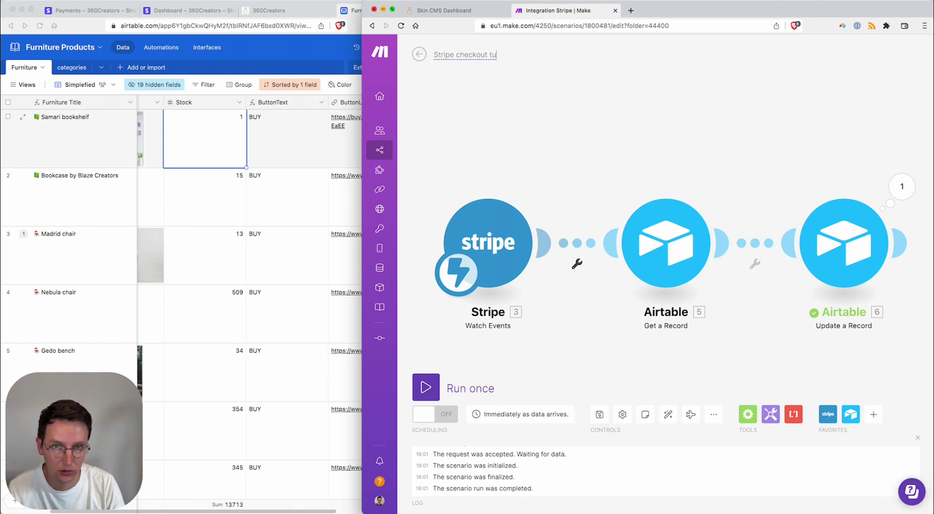
type("torial skincms")
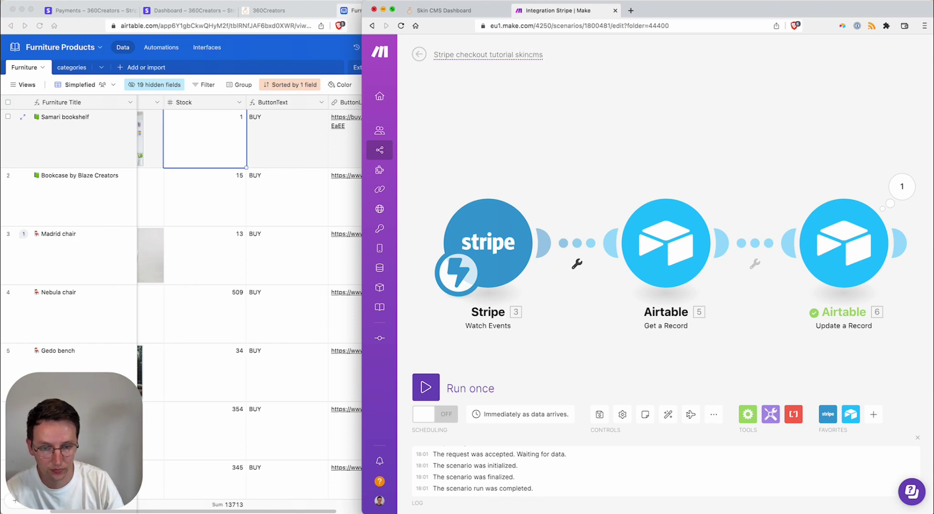
key("Return")
left_click(599, 414)
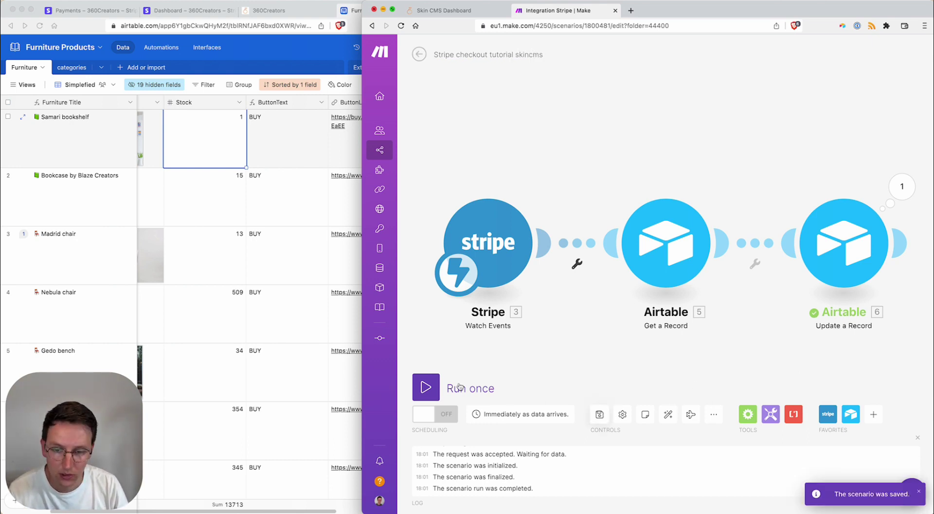
Turn on the Stripe checkout scenario's scheduling to run immediately as data arrives, and return to its overview.
left_click(429, 419)
left_click(563, 416)
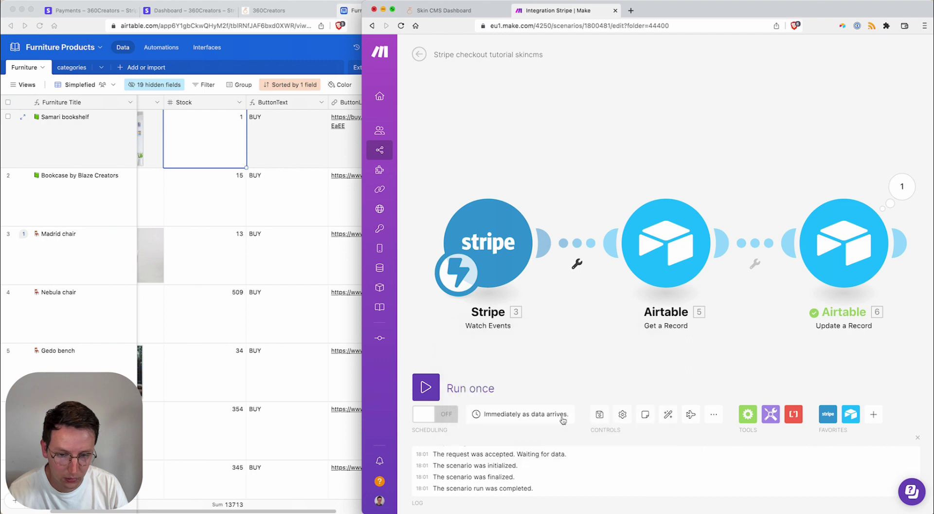
left_click(737, 132)
mouse_move(388, 96)
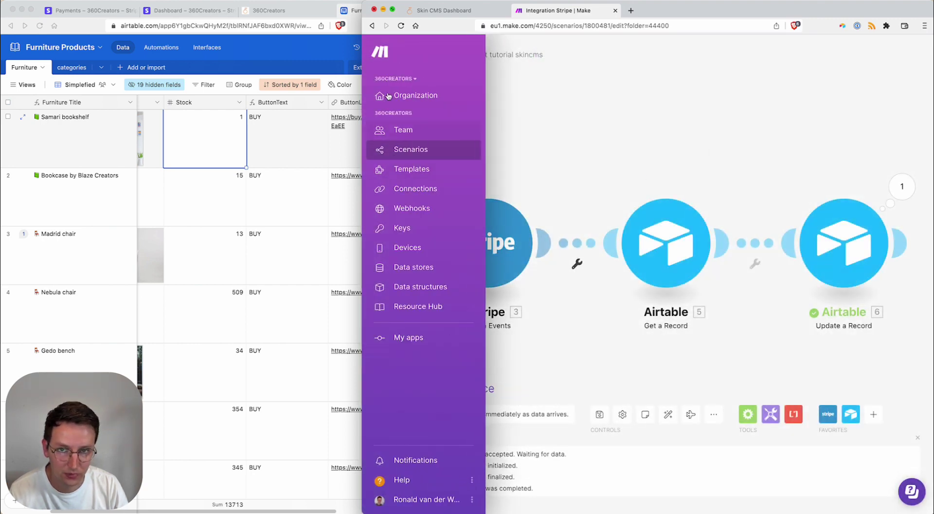
left_click(419, 54)
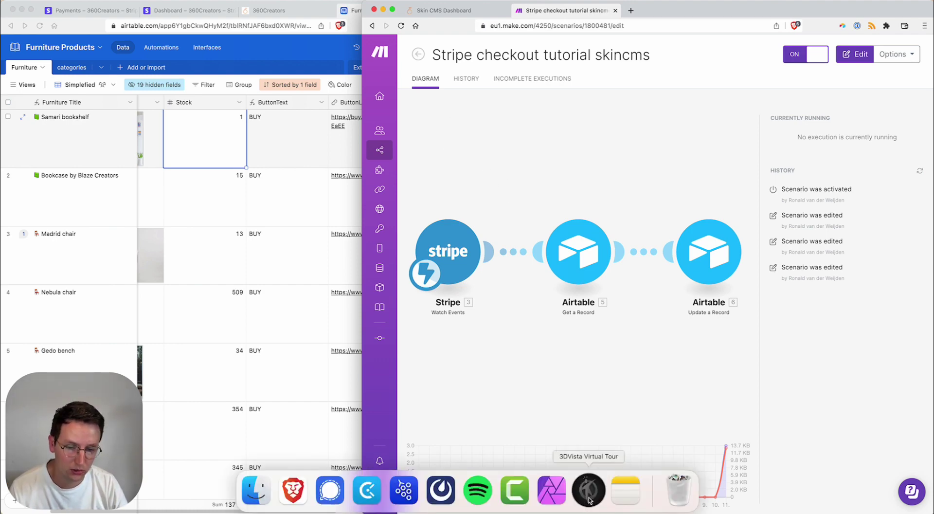
Preview the tour from 3DVista and buy the Samari bookshelf from Product 1 through the Stripe test checkout.
left_click(591, 486)
left_click(880, 496)
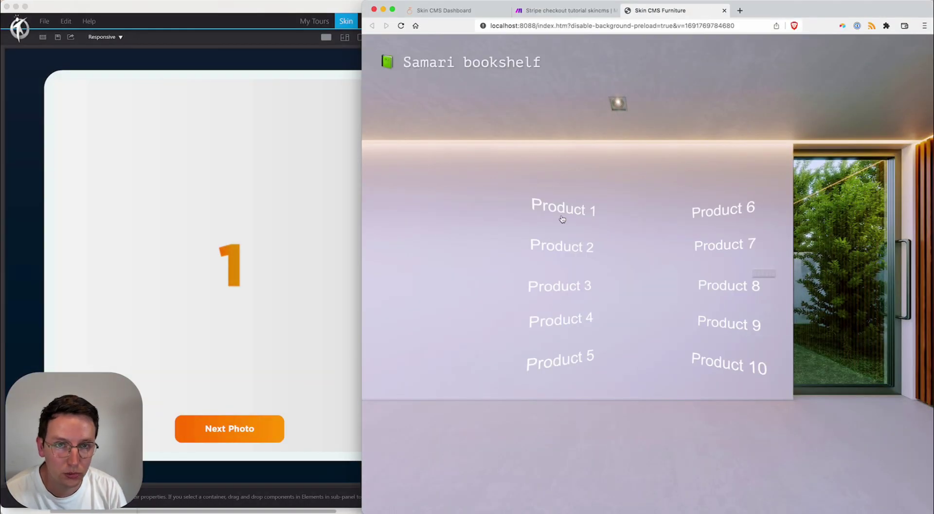
left_click(563, 219)
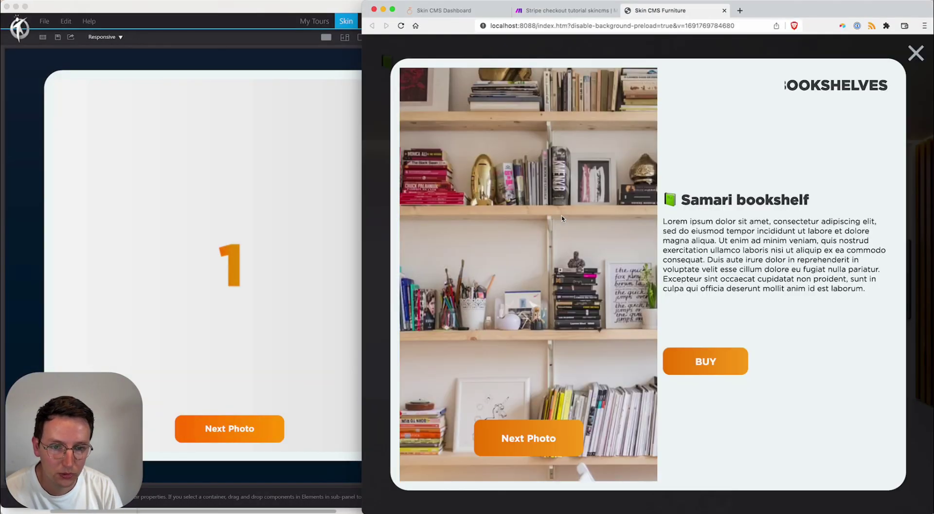
left_click(707, 362)
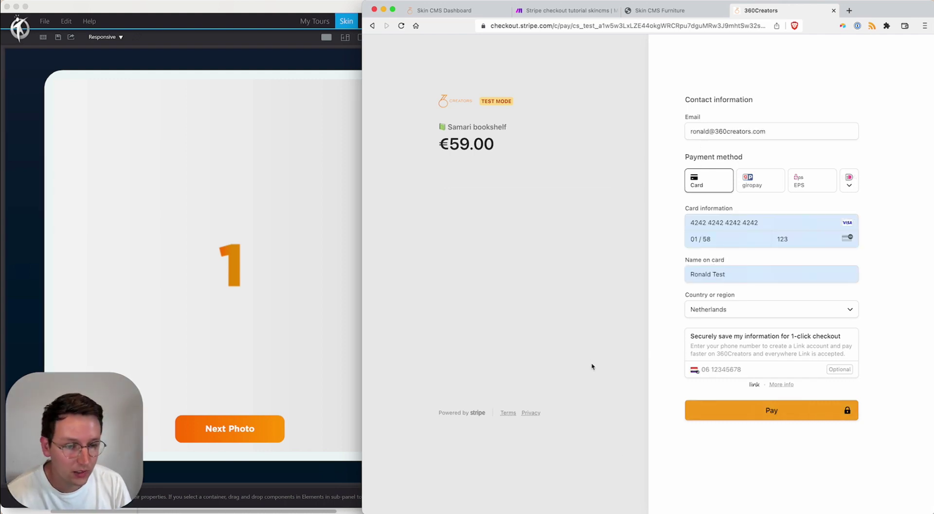
left_click(786, 410)
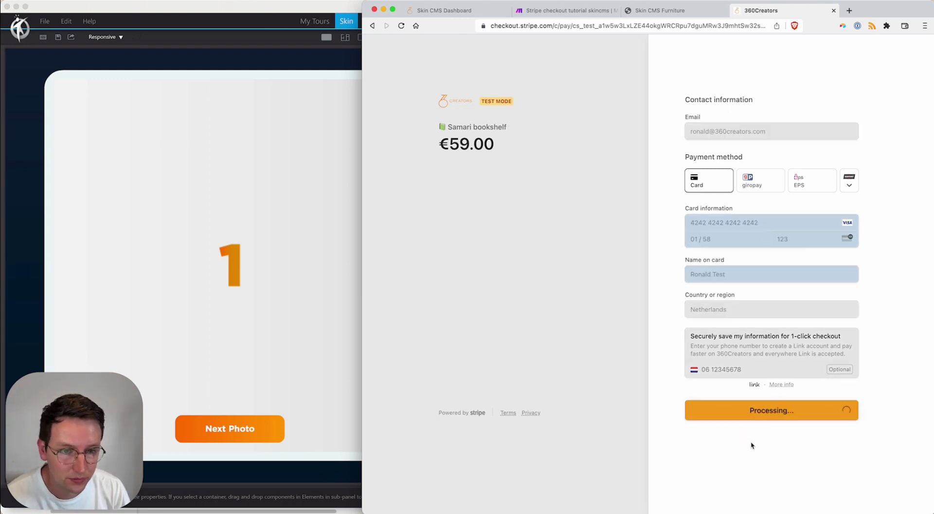
Check the scenario's latest run in Make and the Samari bookshelf's Stock and ButtonText in Airtable.
left_click(552, 11)
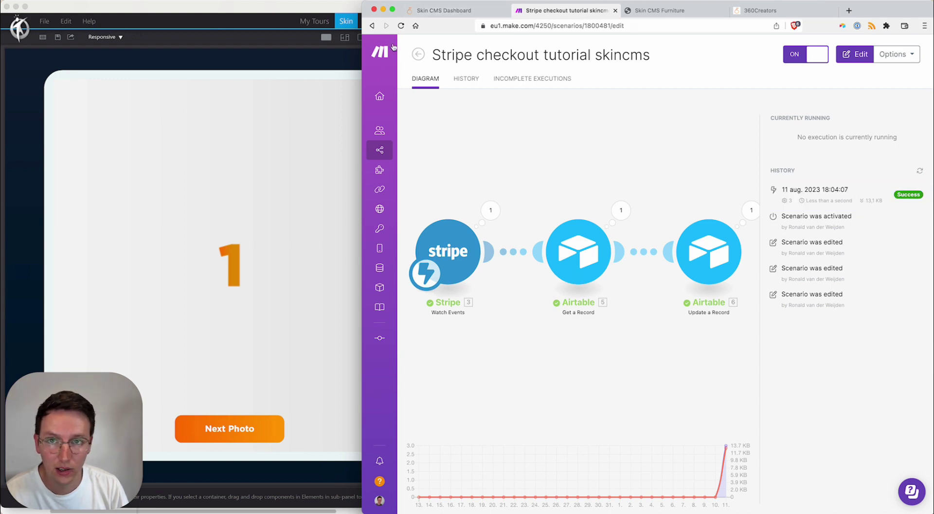
key("ctrl+Up")
left_click(195, 273)
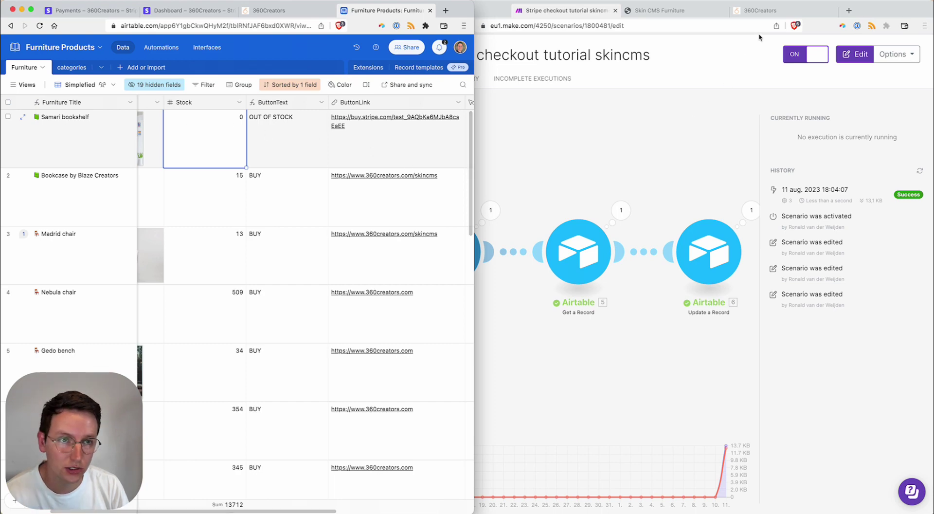
Reload the furniture tour and open Product 1 to check its purchase button.
left_click(658, 12)
key("super+r")
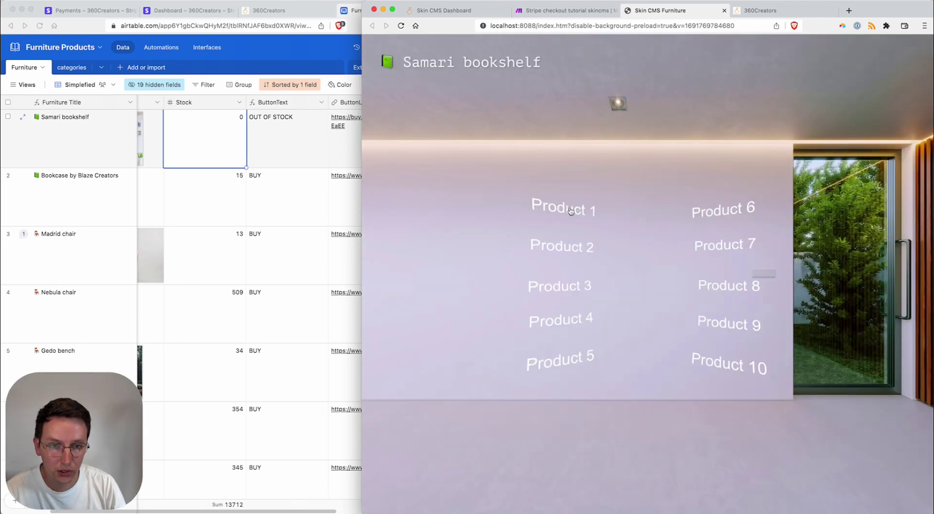
left_click(570, 210)
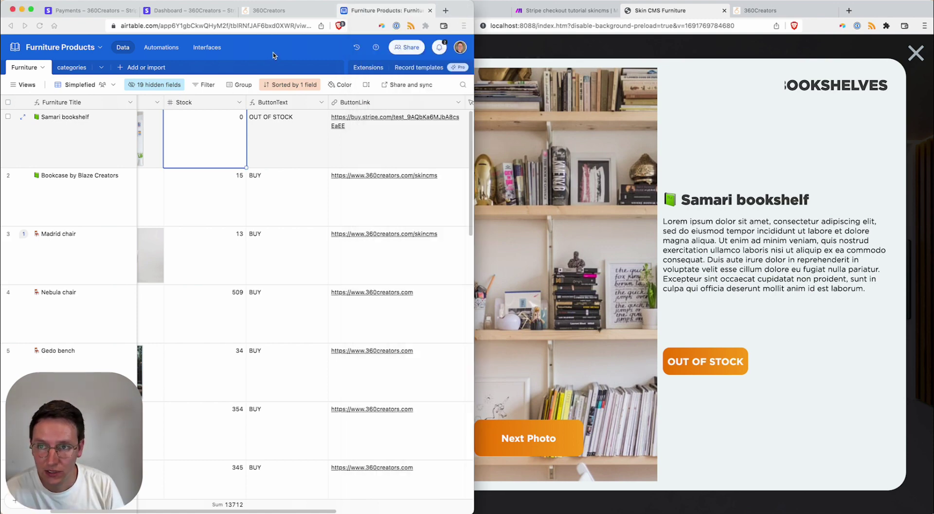
Switch to Airtable, duplicate the ButtonText field in the Furniture table, and enlarge the browser window.
left_click(257, 74)
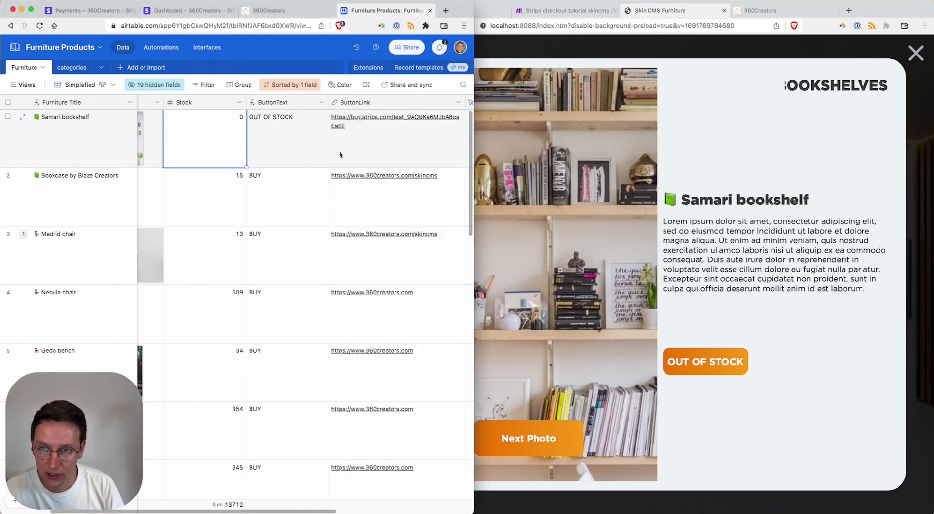
left_click(322, 102)
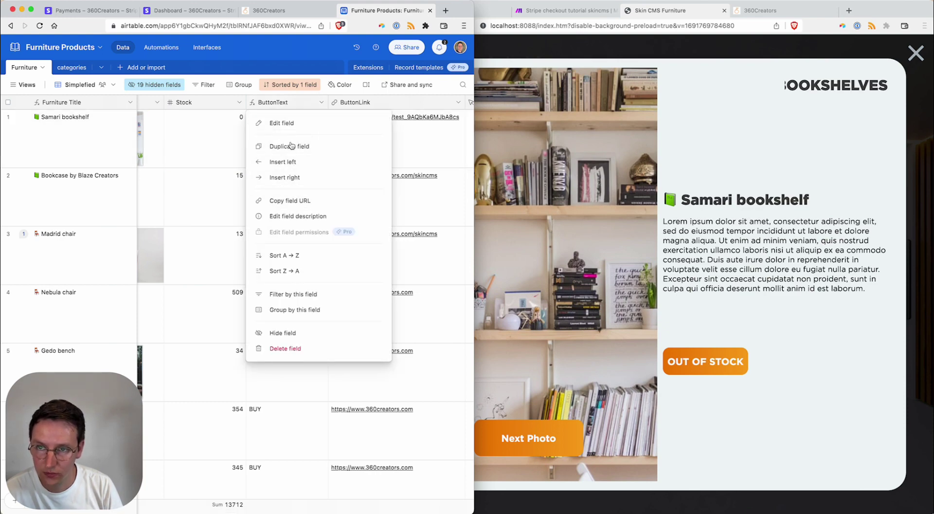
left_click(363, 110)
left_click(404, 103)
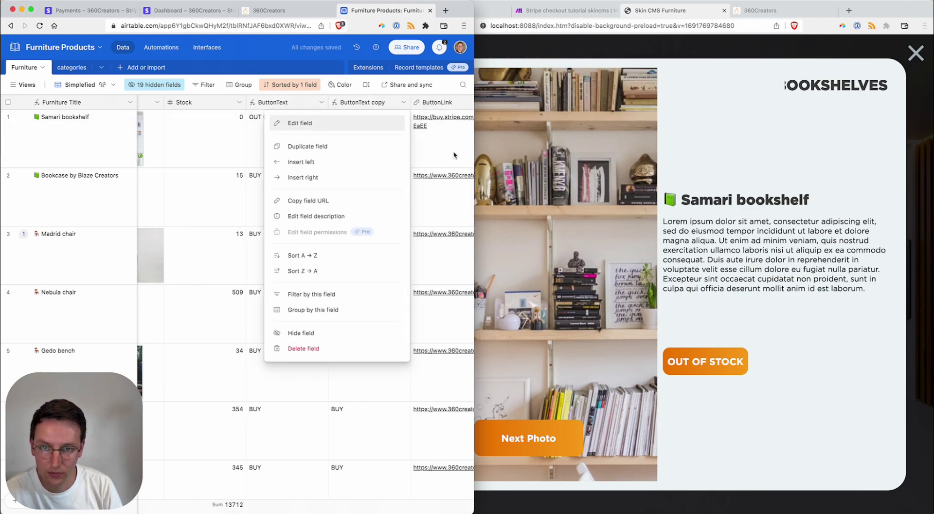
left_click(474, 143)
double_click(474, 143)
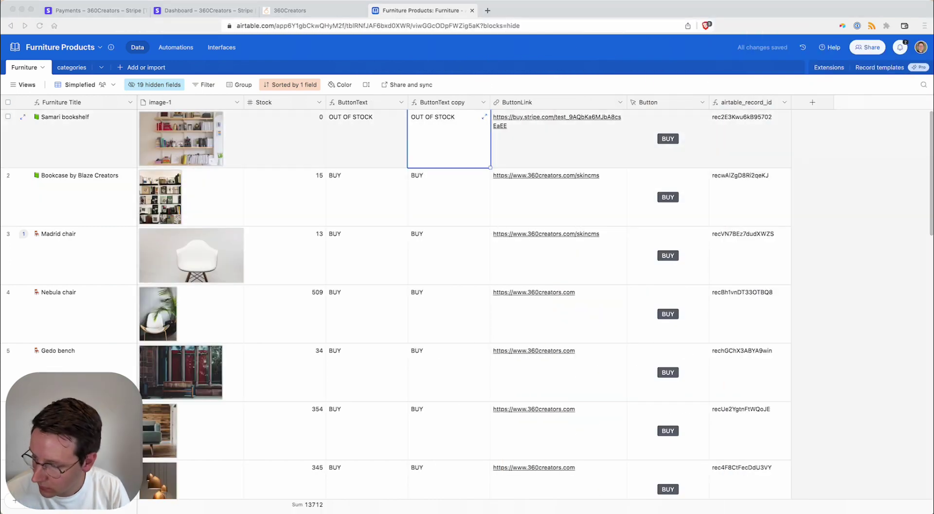
Open the ButtonText copy field for editing and rename it ButtonColor2.
left_click(484, 102)
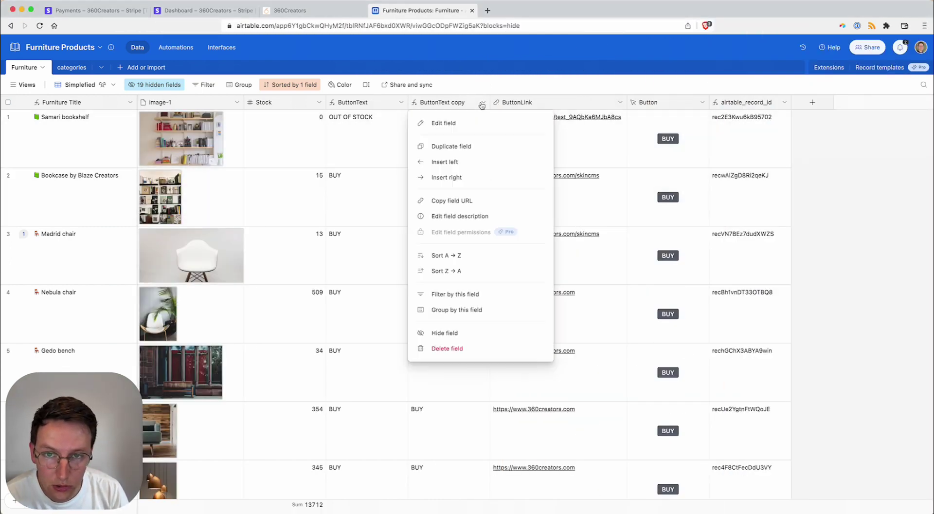
left_click(440, 122)
left_click_drag(487, 127, 438, 125)
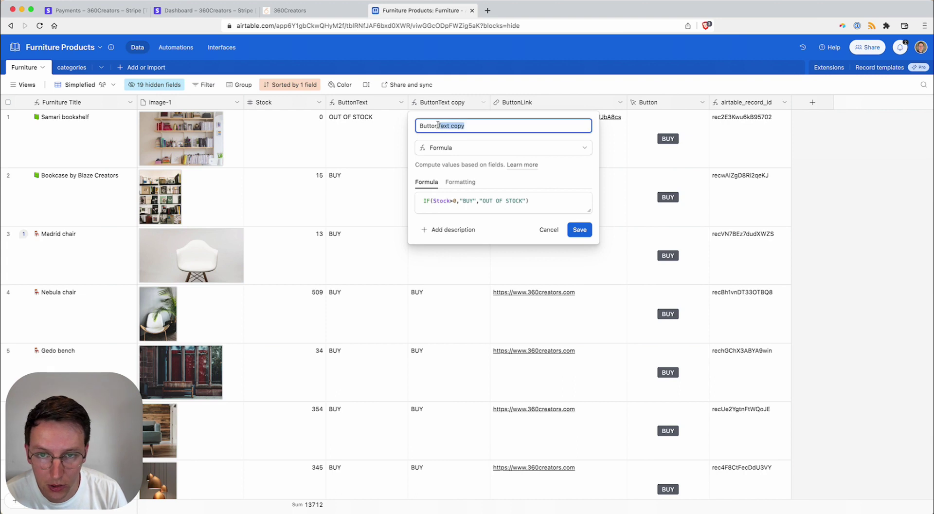
type("Color2")
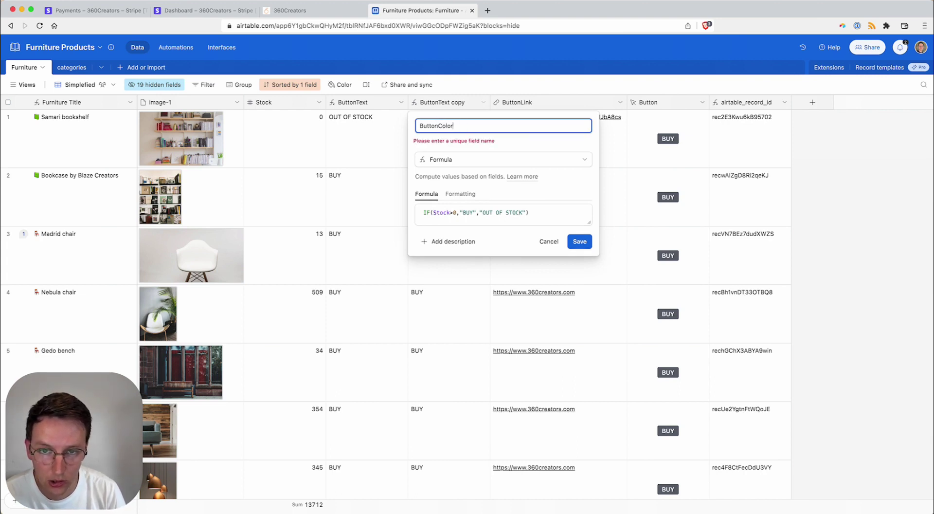
Replace "BUY" in the ButtonColor2 formula with '["#444444"]', enclosed in single quotes.
left_click(437, 202)
triple_click(436, 202)
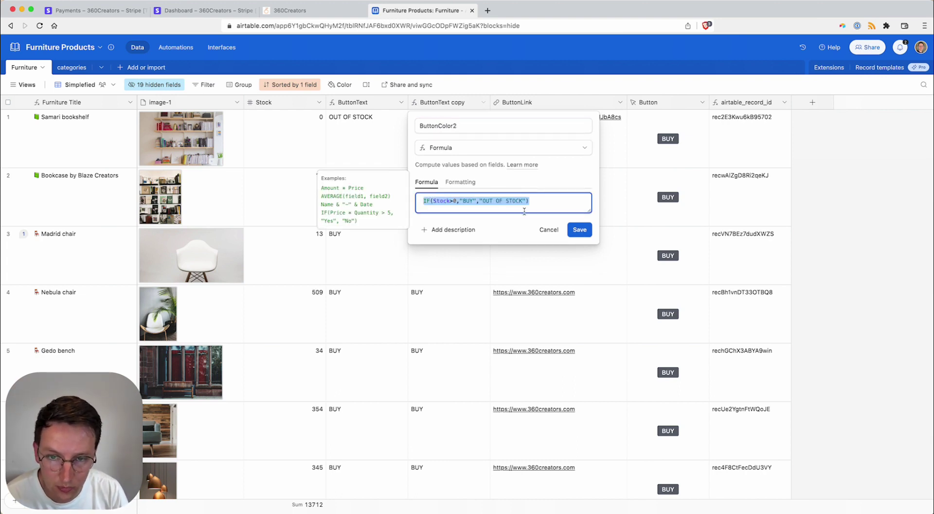
double_click(467, 201)
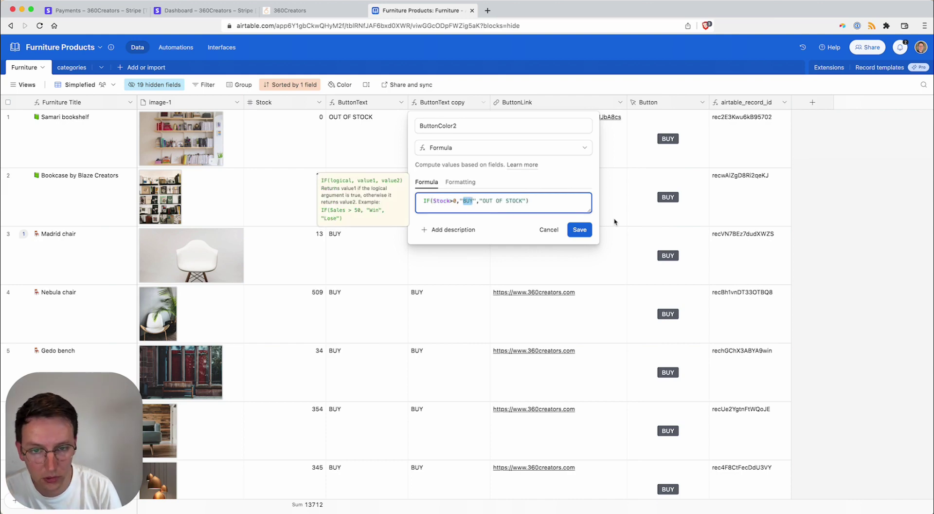
key("BackSpace")
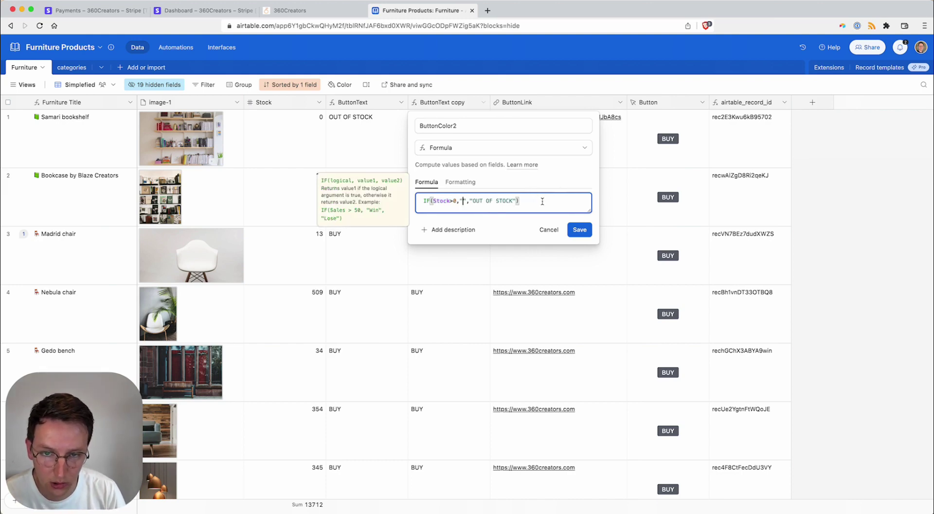
type("[\"#444444\"]")
key("Left")
key("Left")
key("Left")
key("Left")
key("Left")
key("Left")
key("Left")
key("Left")
key("Left")
key("Left")
key("Left")
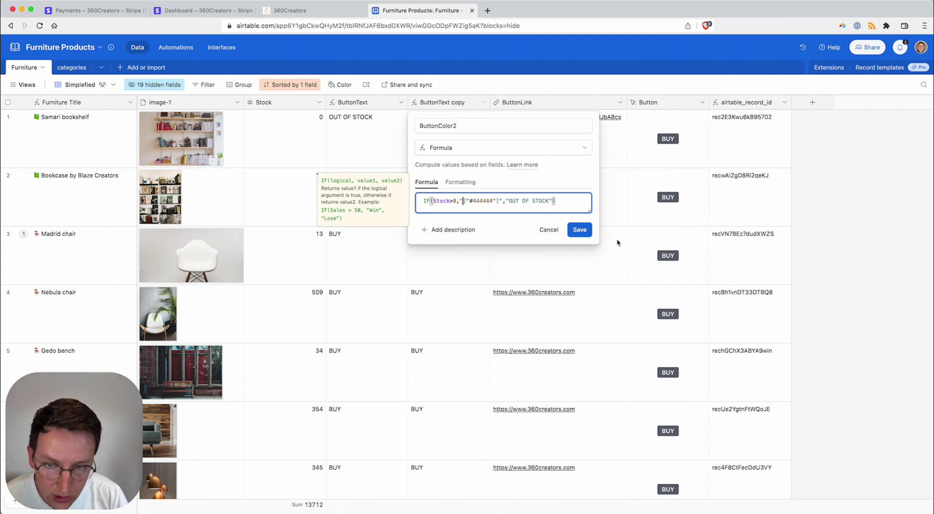
key("shift+Left")
key("Right")
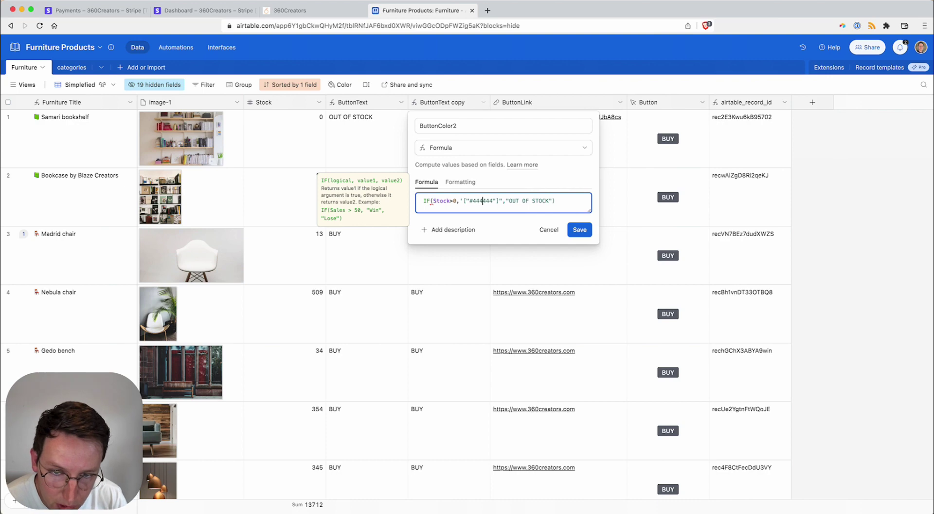
key("Right")
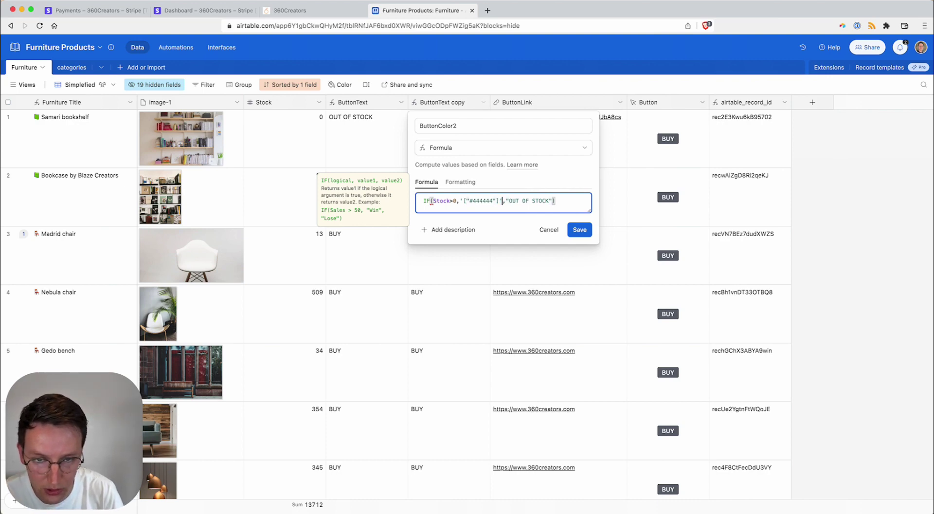
Copy the '["#444444"]' value over "OUT OF STOCK" in the ButtonColor2 formula.
key("shift+Left")
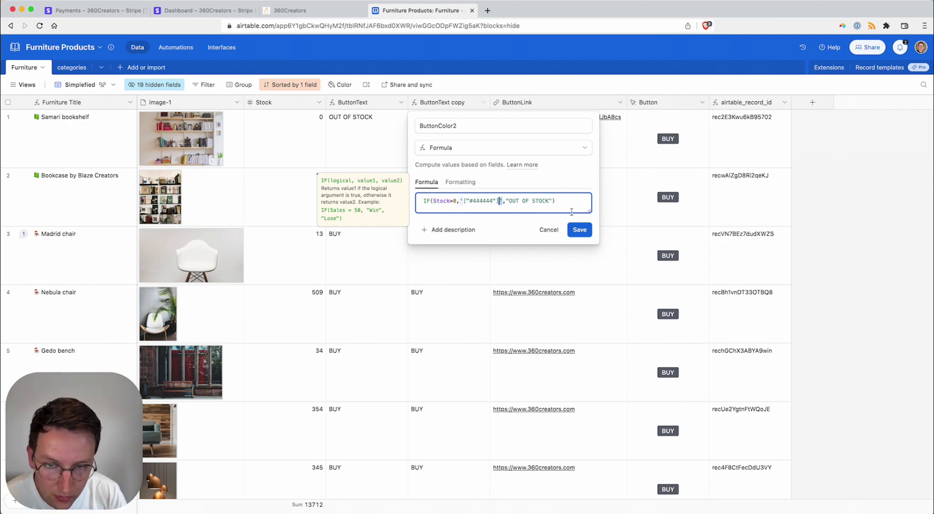
key("shift+Left")
key("shift+Left")
key("shift+Left")
key("shift+Left")
key("shift+Left")
key("shift+Left")
key("shift+Left")
key("shift+Left")
key("shift+Left")
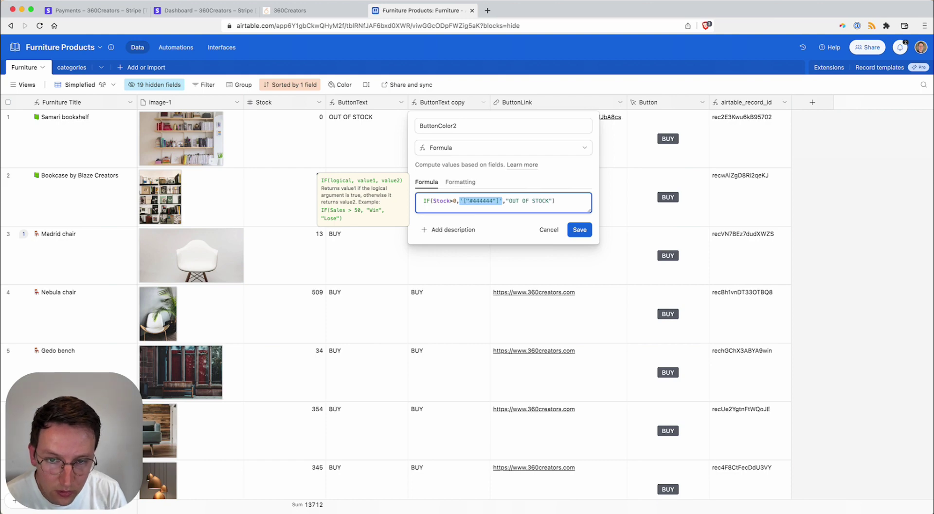
left_click_drag(505, 201, 550, 199)
type("'[\"#444444\"]'")
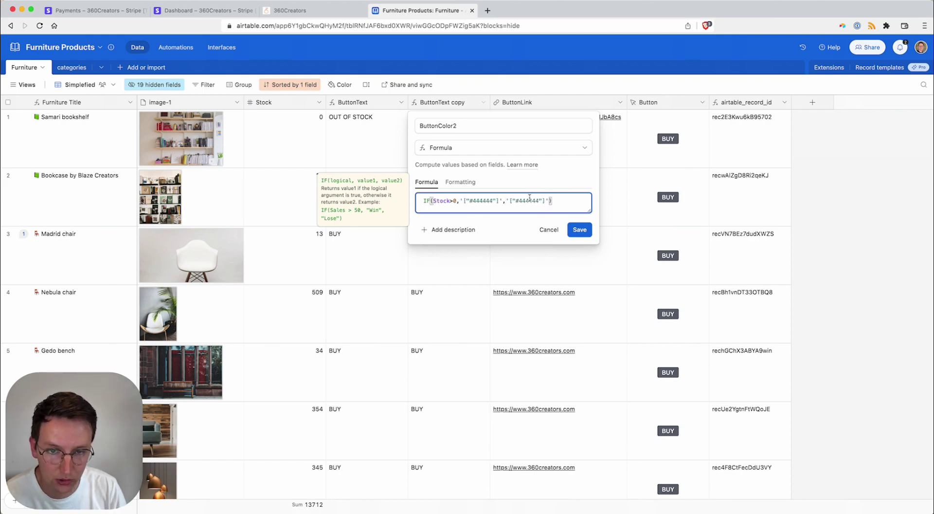
Set the in-stock color in the ButtonColor2 formula to #f8a51a and save the field.
double_click(529, 201)
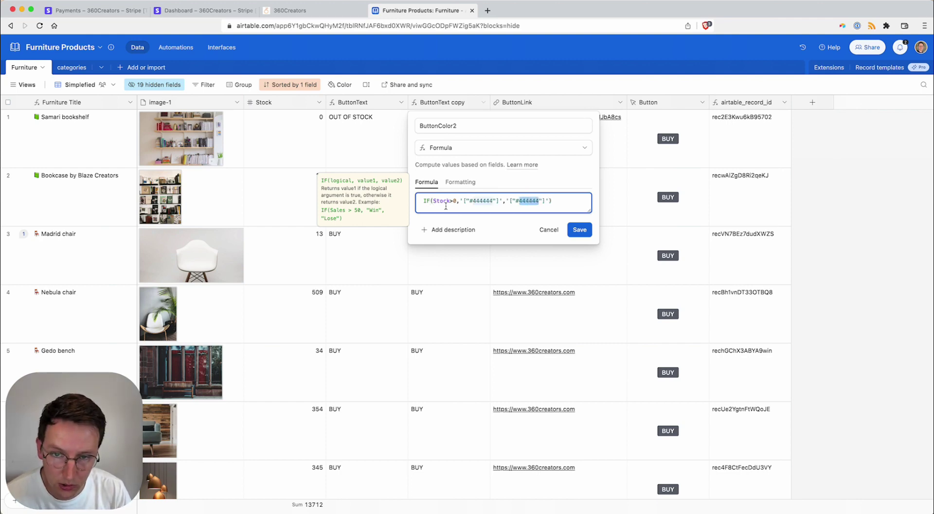
double_click(483, 200)
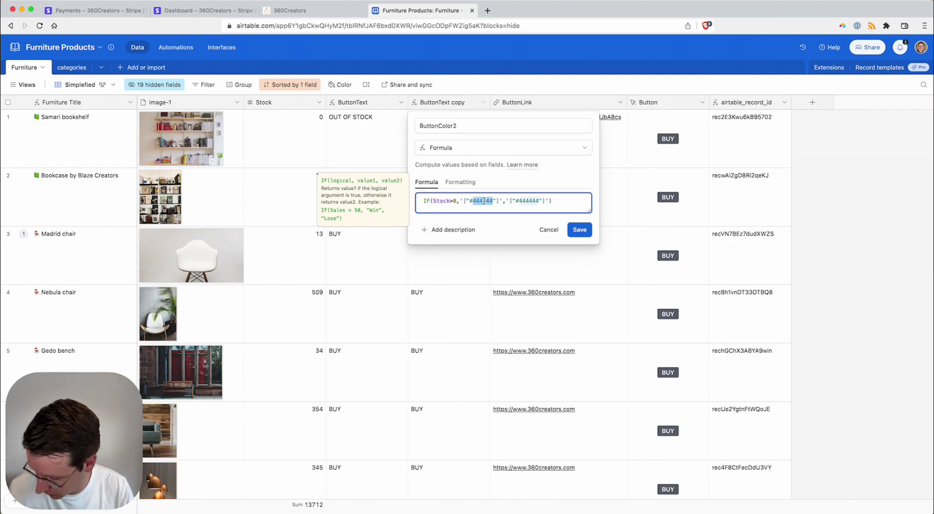
type("f8a51a")
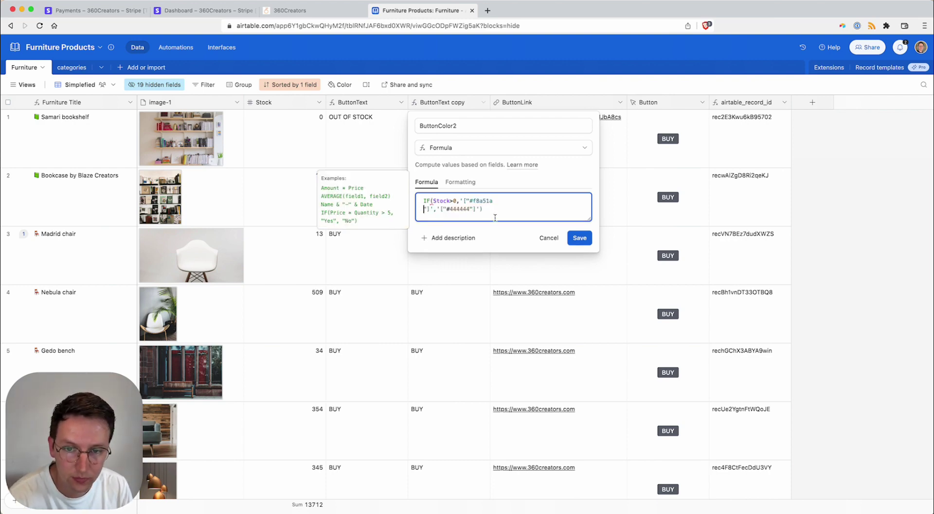
key("BackSpace")
double_click(533, 201)
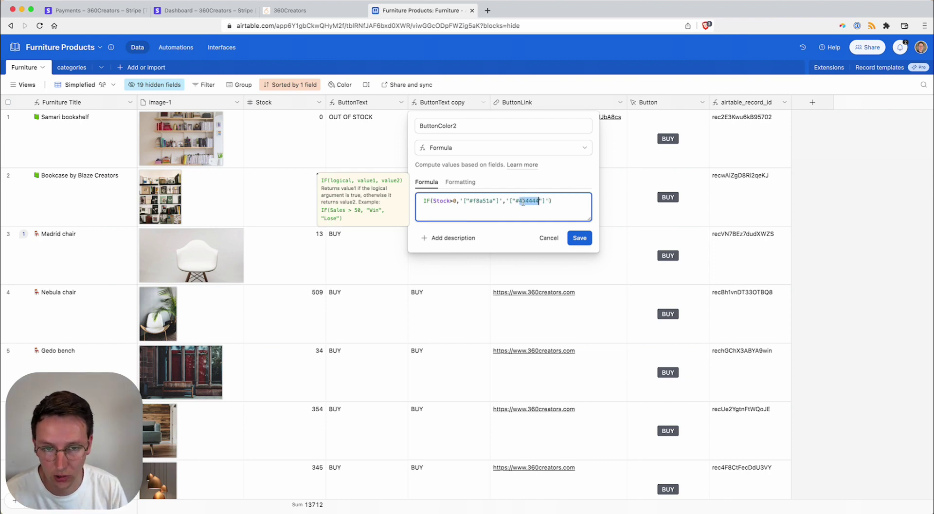
left_click(582, 239)
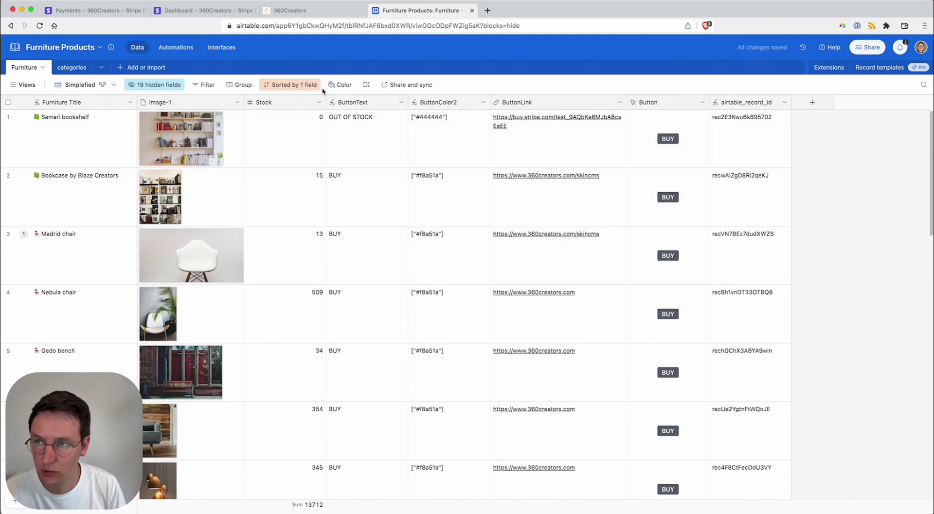
Switch to the Skin CMS Mapper and resubmit the Furniture - staging mapping configuration to reload its Airtable fields.
key("ctrl+Up")
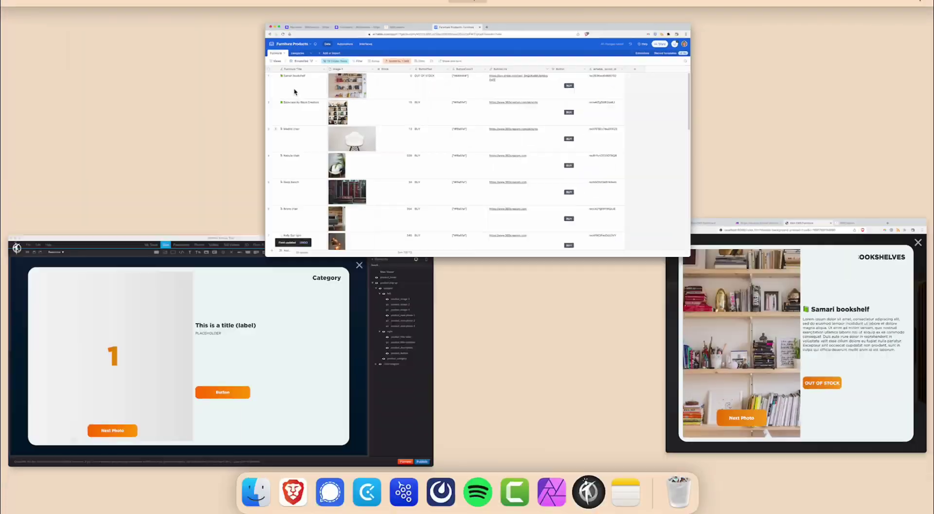
left_click(723, 314)
left_click(440, 10)
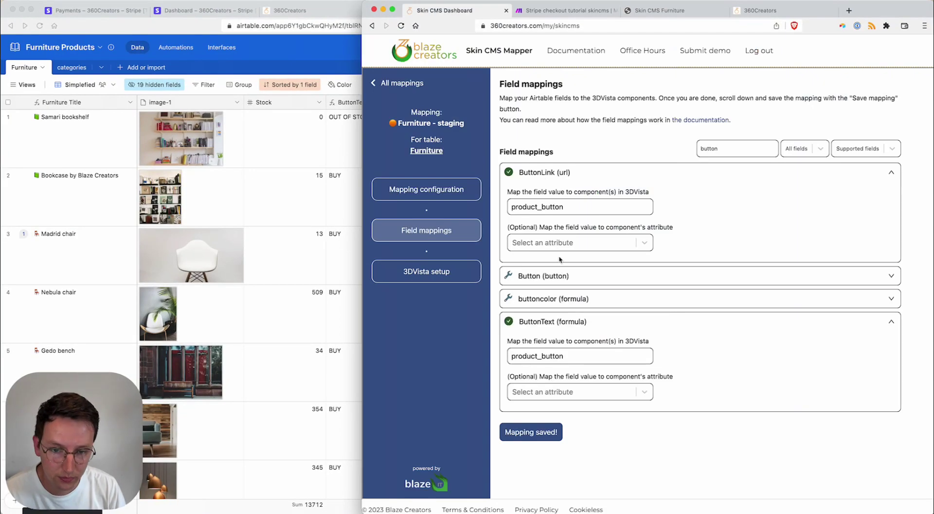
left_click(439, 194)
left_click(560, 341)
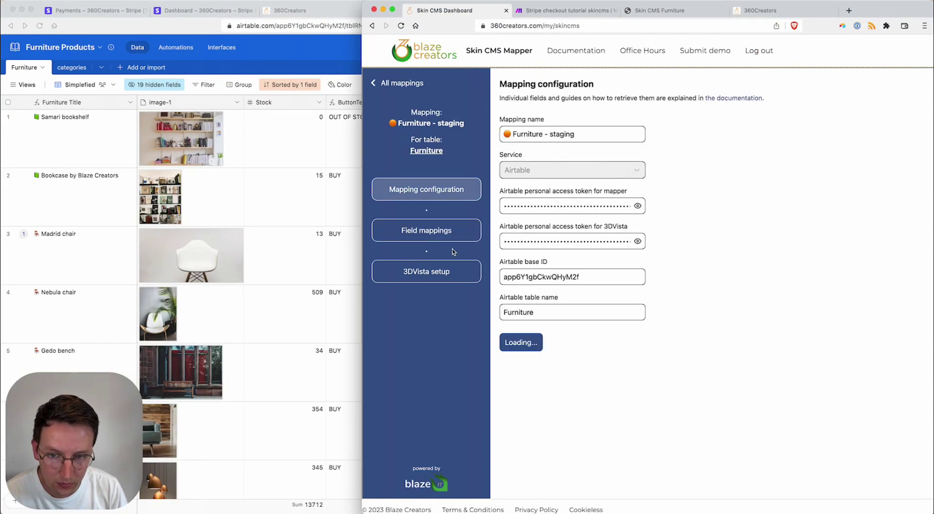
Filter the field mappings by "button" and map the ButtonColor2 formula field to the product_button component.
left_click(715, 149)
type("button")
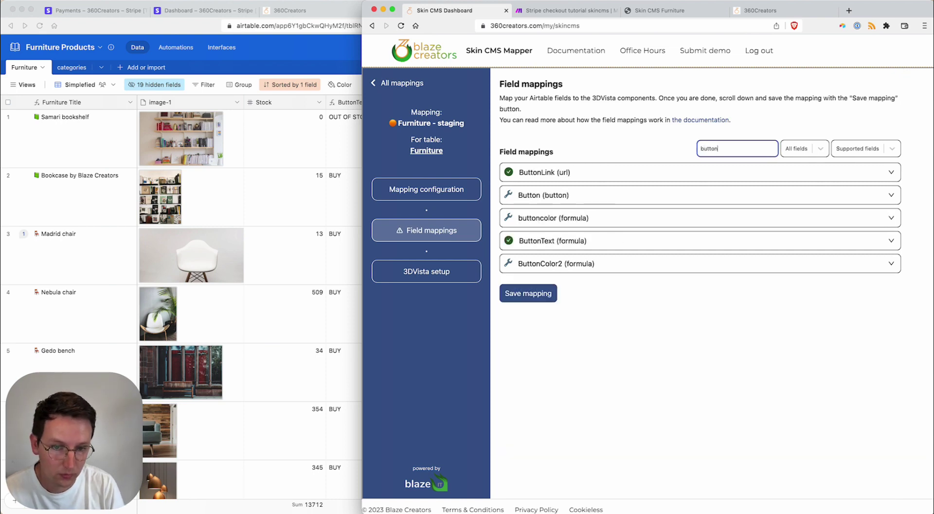
left_click(555, 263)
type("button_")
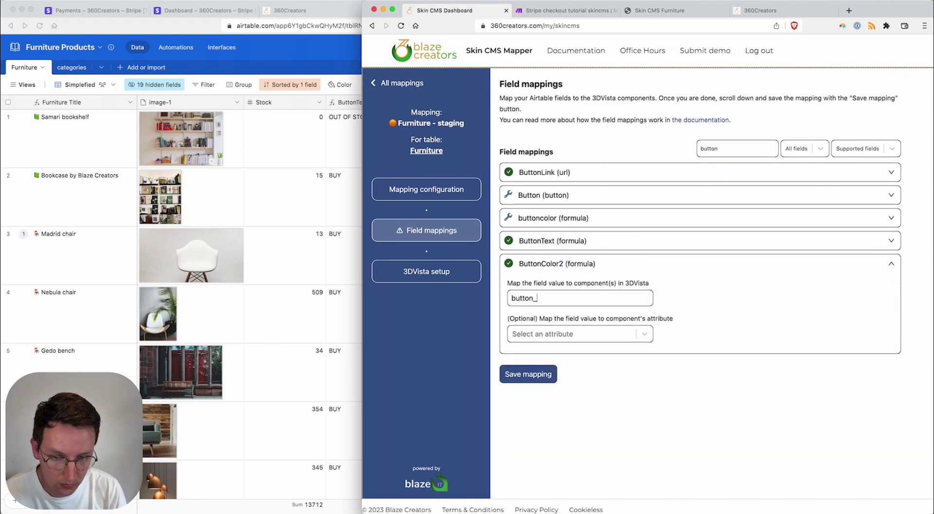
key("super+a")
type("product_butt")
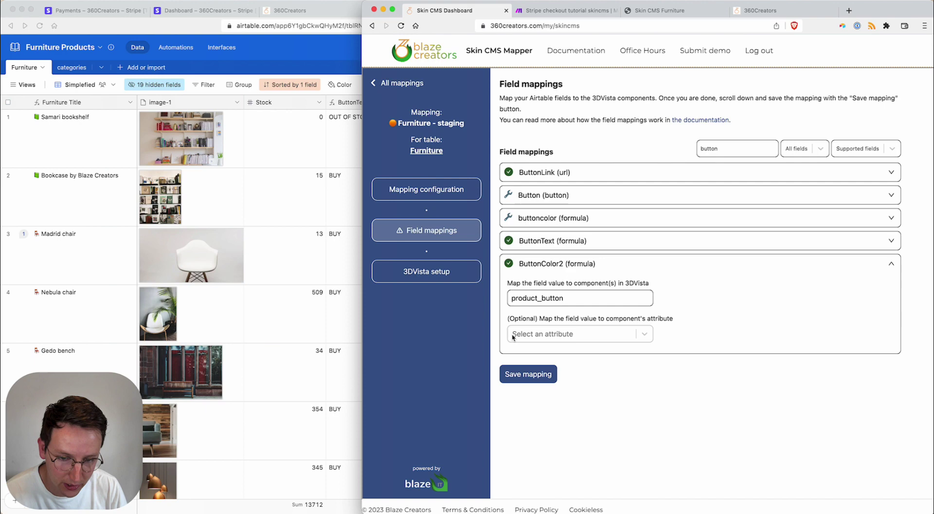
Map the ButtonColor2 value to the component's backgroundColor attribute and save the mapping.
left_click(561, 338)
left_click(560, 374)
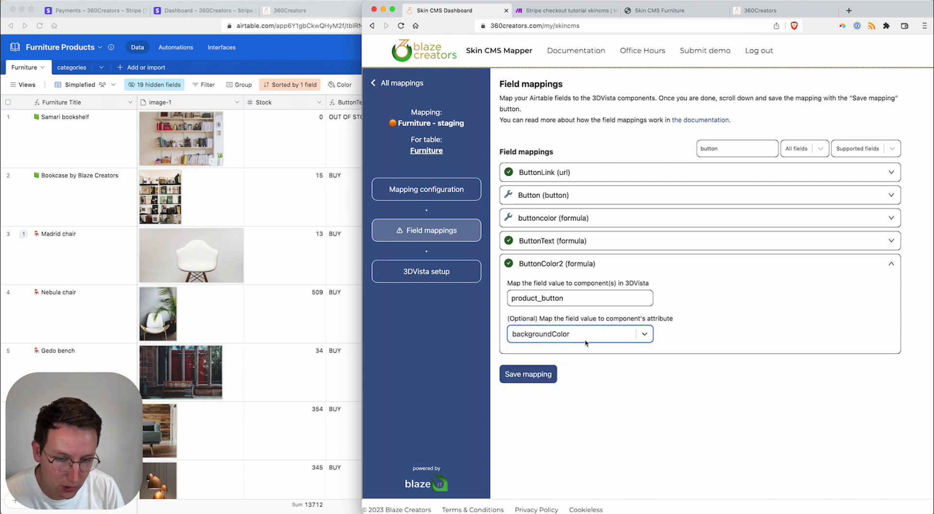
left_click(524, 383)
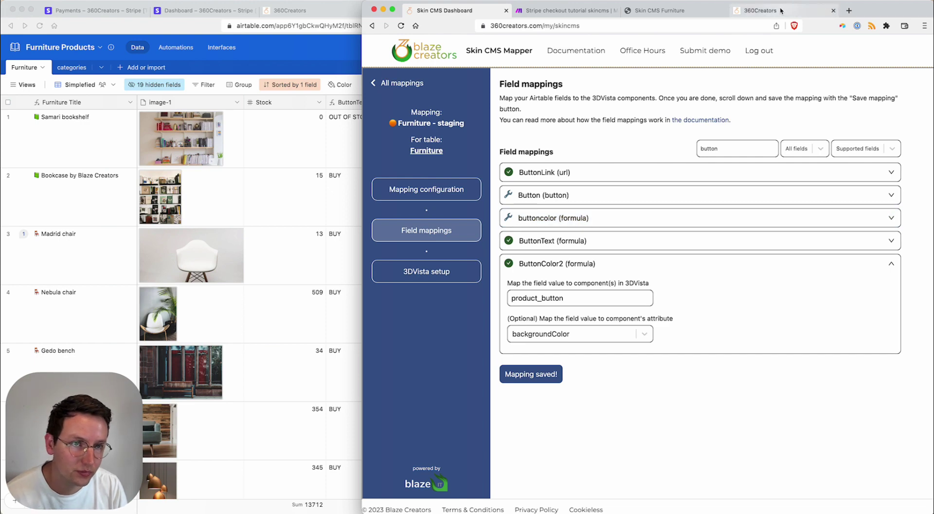
Switch to the Skin CMS Furniture tour, reload it and compare the purchase buttons of Product 1 and Product 2.
key("ctrl+Tab")
key("ctrl+Tab")
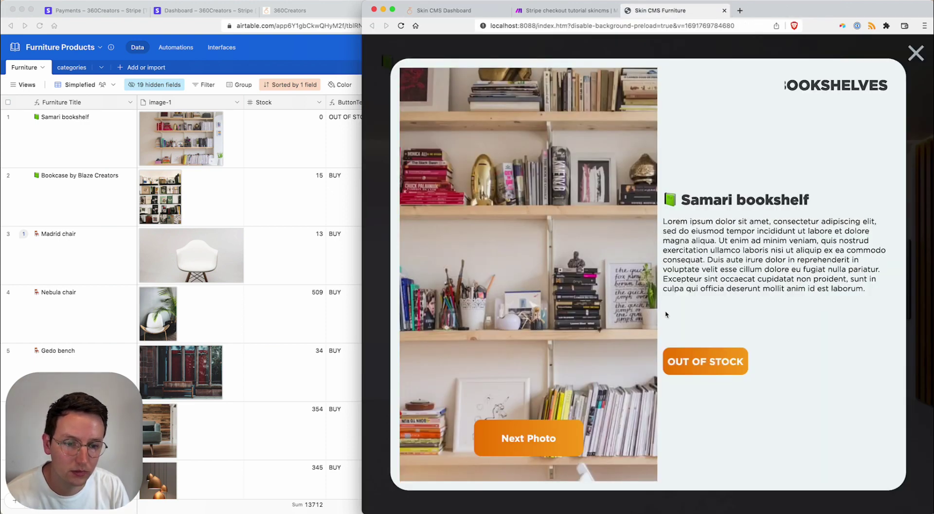
key("super+r")
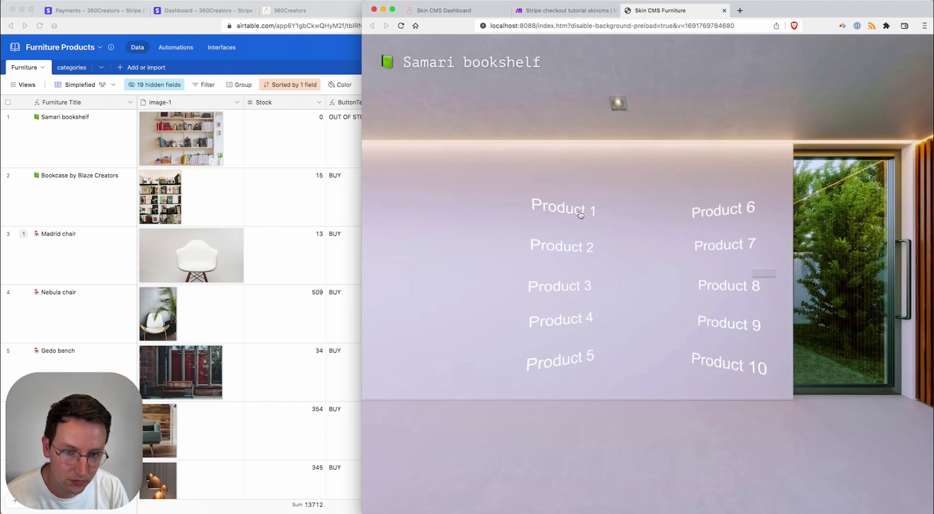
left_click(581, 214)
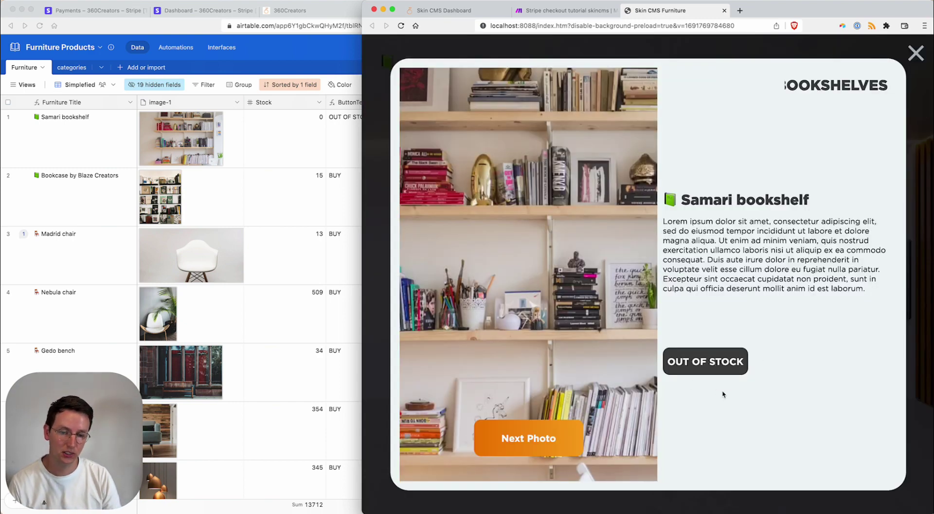
left_click(915, 52)
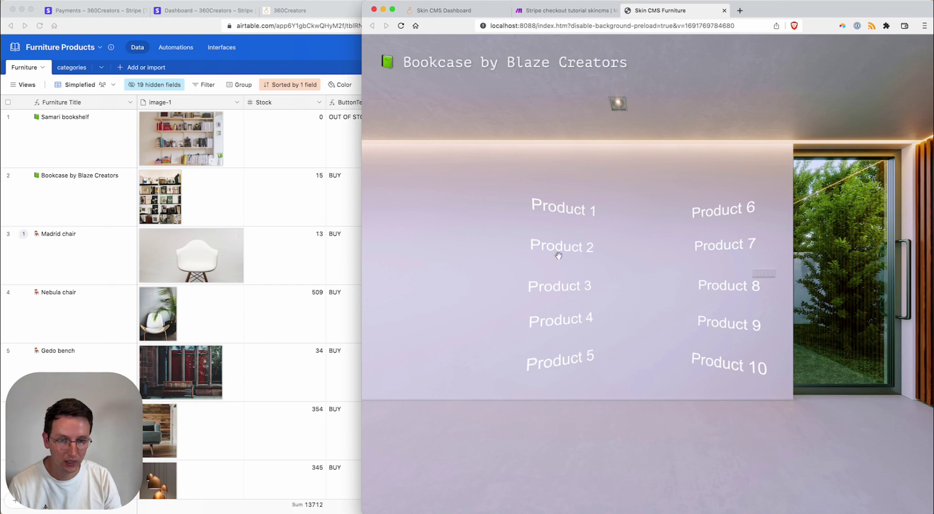
left_click(562, 250)
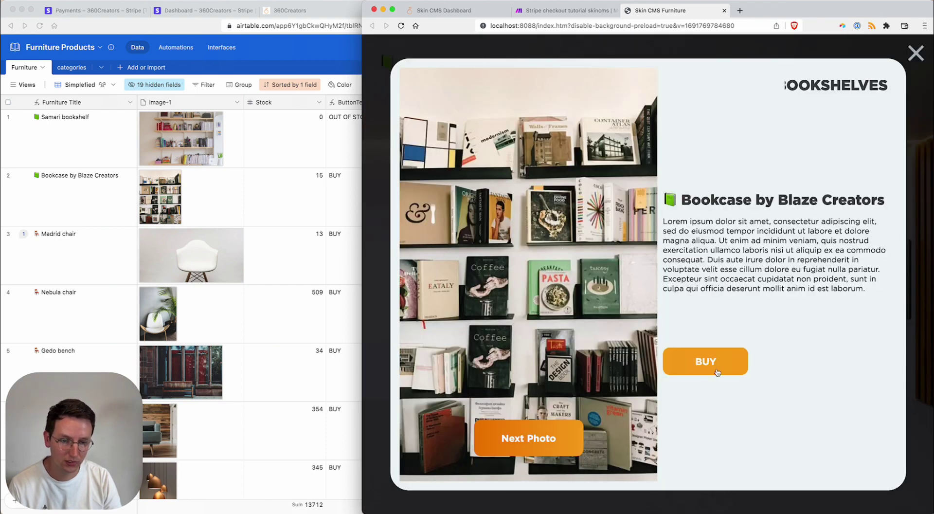
left_click(903, 73)
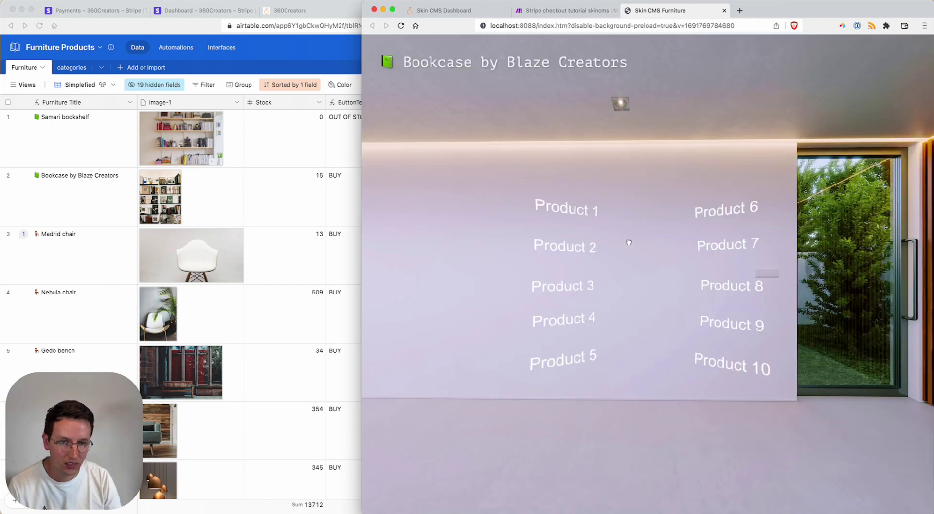
left_click(607, 203)
left_click(900, 72)
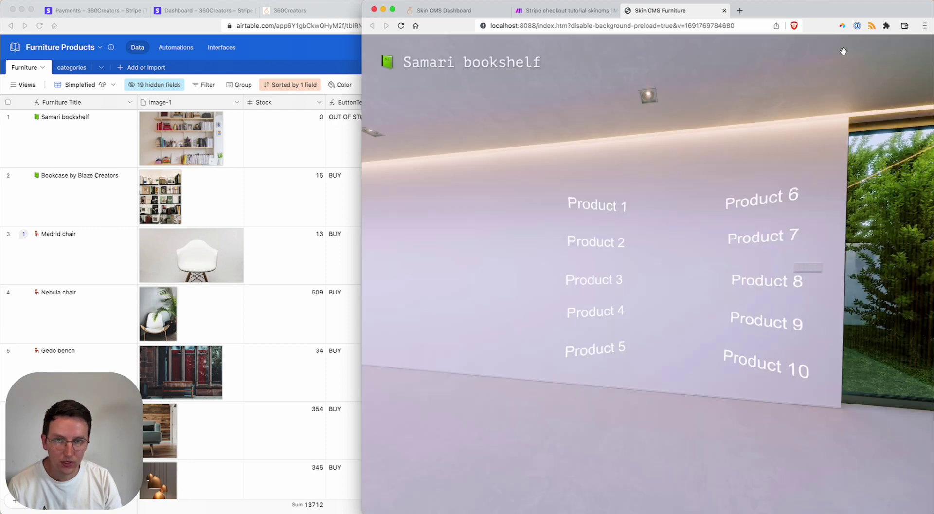
Set the Samari bookshelf's Stock to 1 in the Airtable Furniture table and return to the tour window.
left_click(308, 144)
left_click(308, 144)
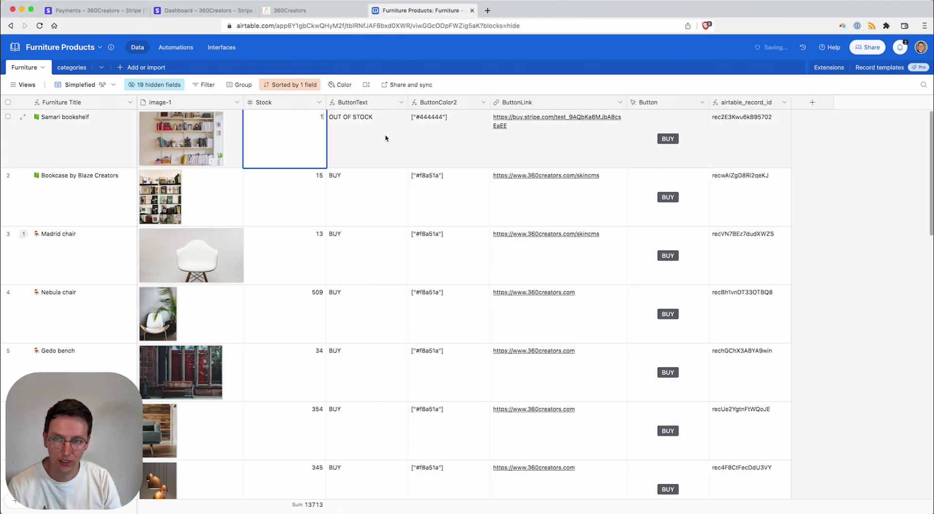
key("super+Tab")
key("ctrl+Up")
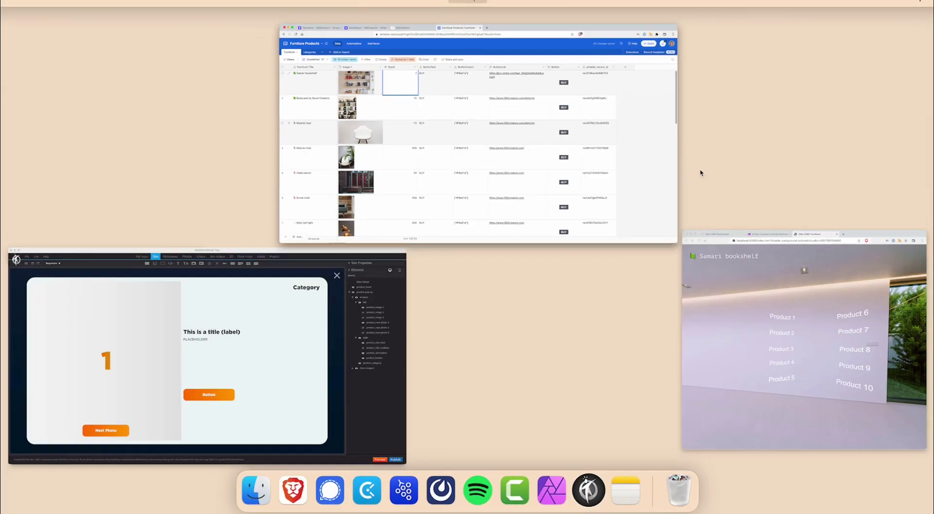
left_click(779, 317)
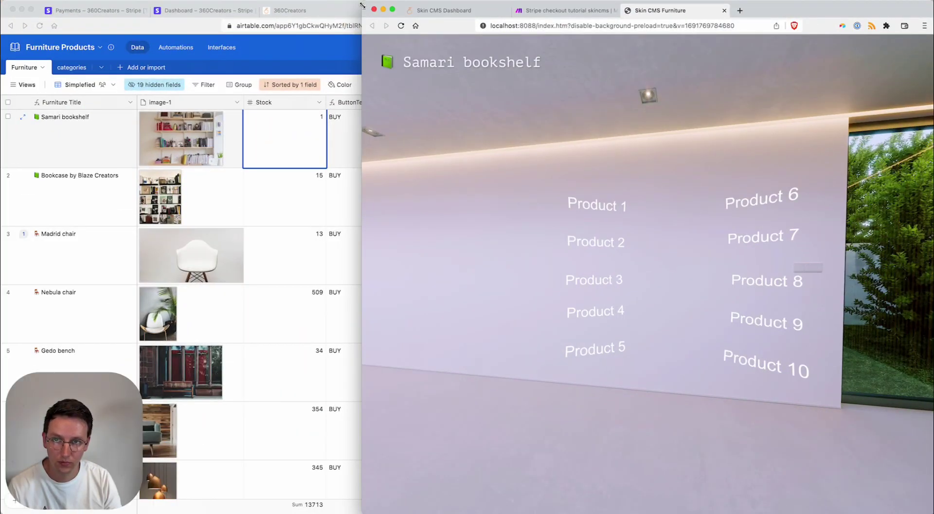
Widen the tour window, reload the tour and reopen Product 1 to check its button text and color.
left_click_drag(364, 5, 342, 6)
left_click(582, 201)
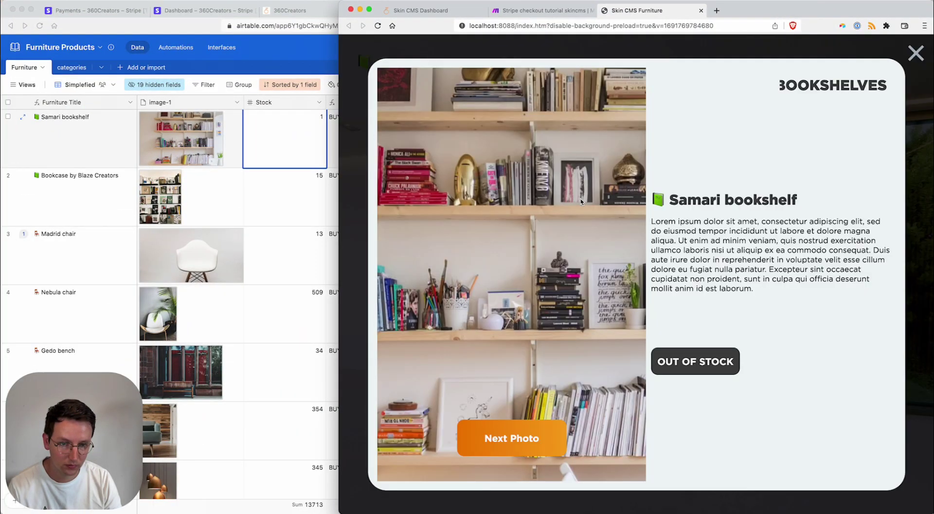
left_click(916, 53)
key("super+r")
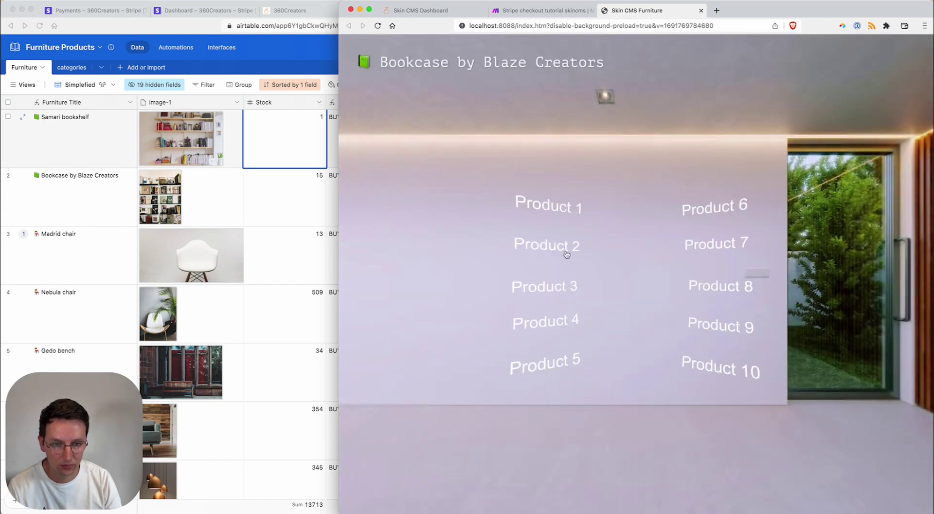
left_click(557, 208)
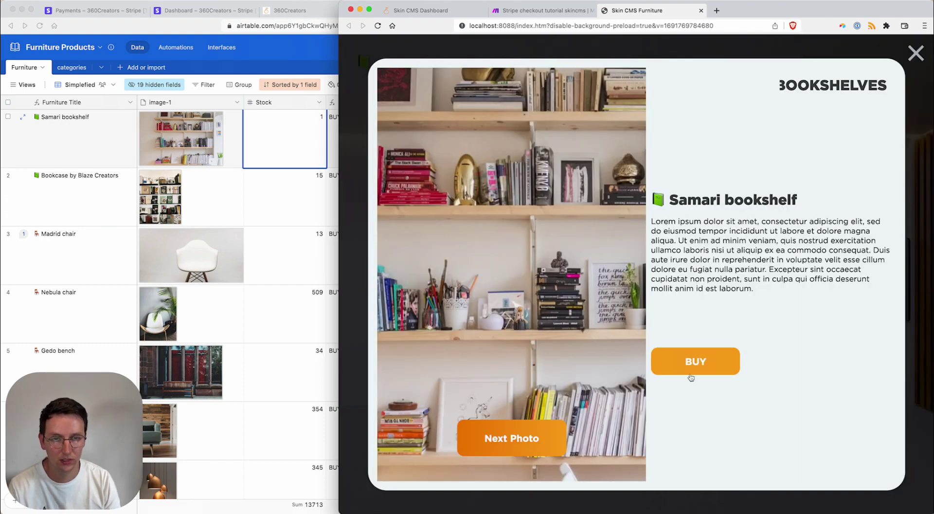